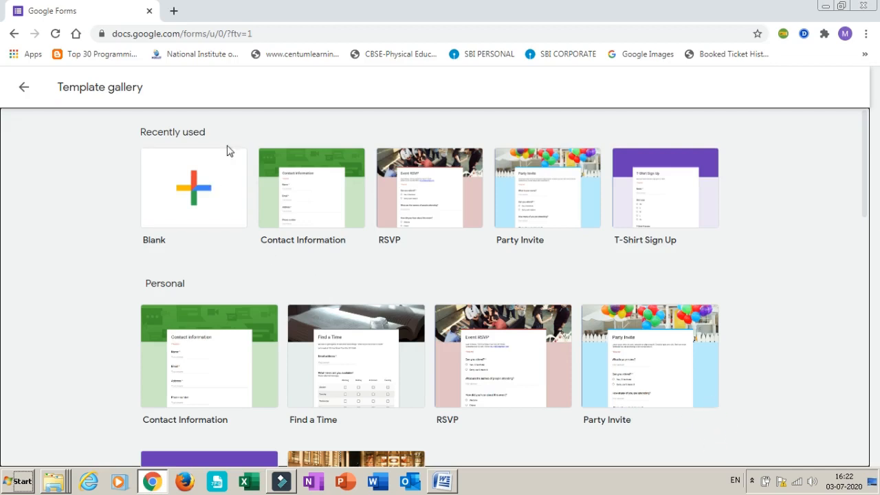
# Open forms.google.com in a new browser tab and close the old Google Forms tab
pyautogui.click(174, 10)
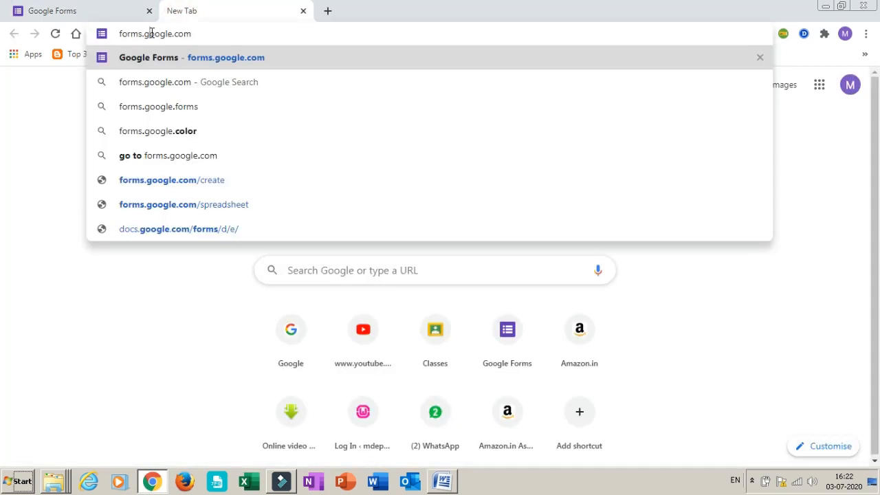
pyautogui.press('Return')
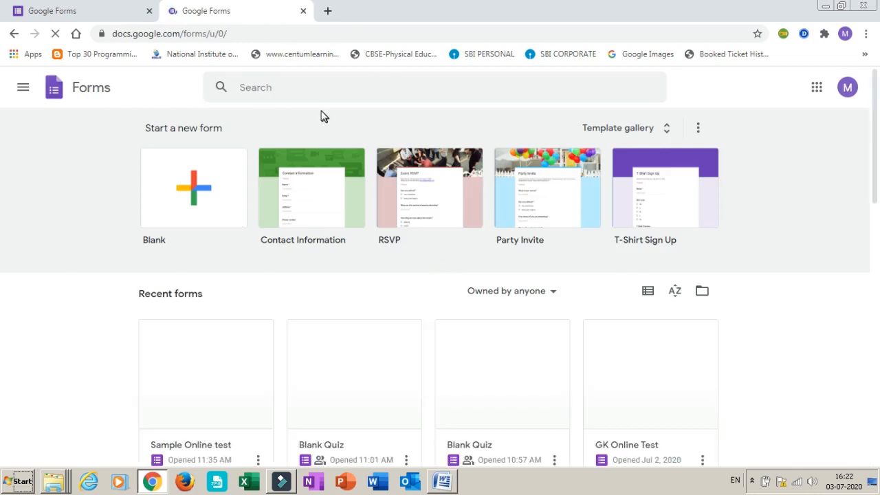
pyautogui.click(150, 12)
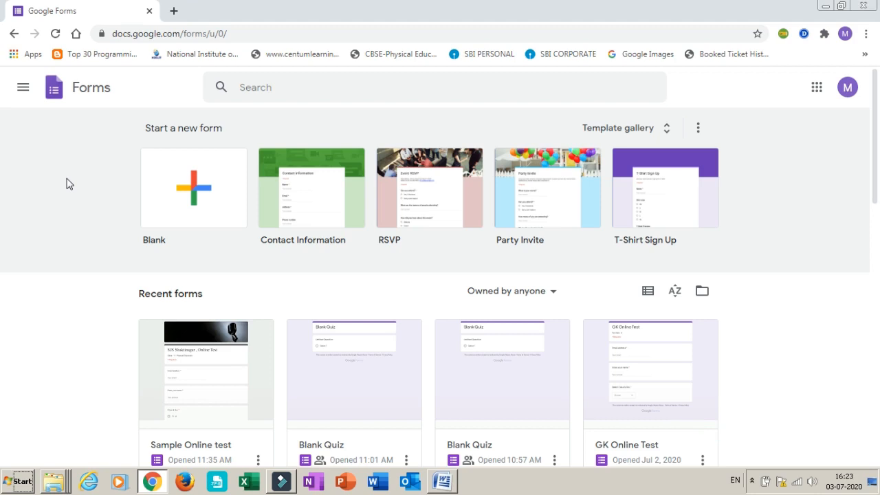
# Create a new blank form from the Google Forms home page
pyautogui.click(68, 183)
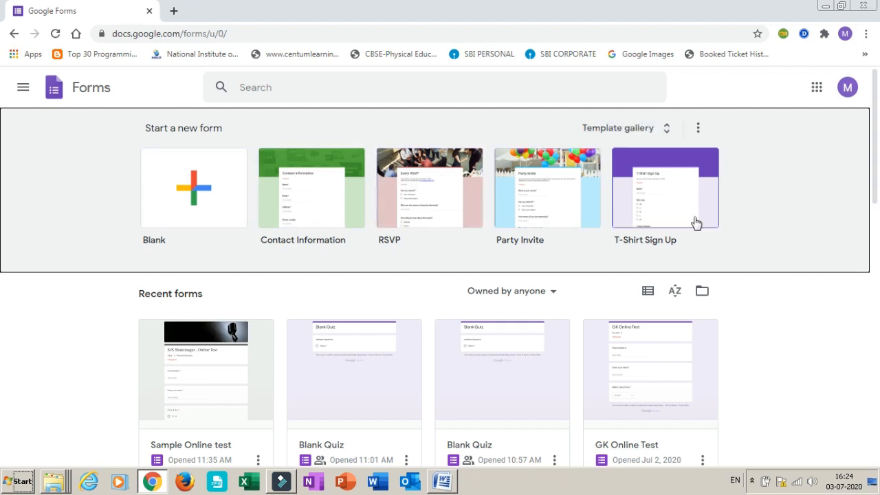
pyautogui.click(193, 195)
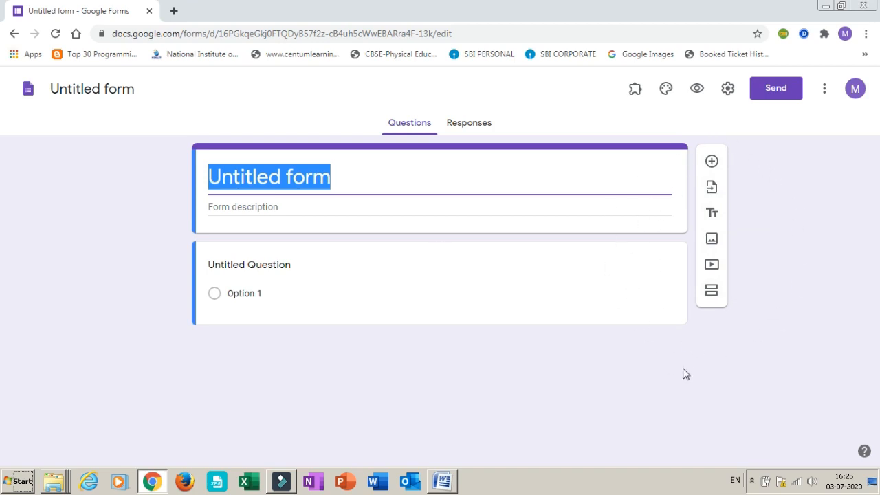
pyautogui.click(770, 207)
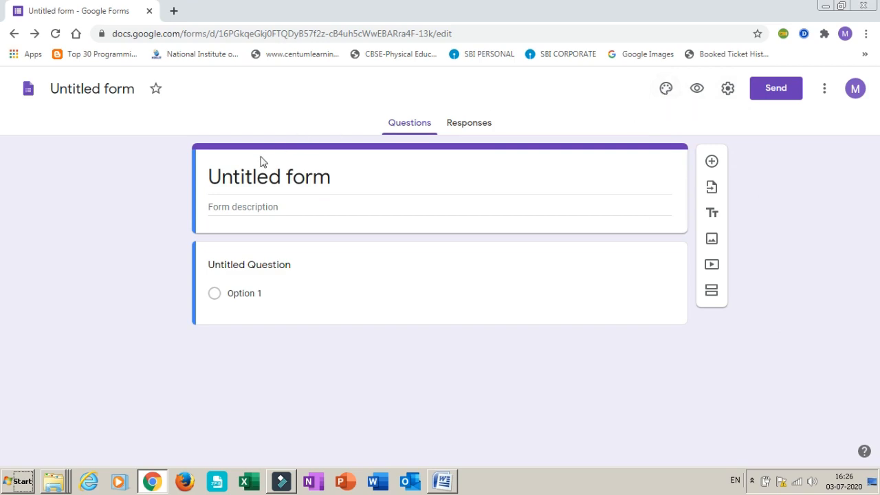
# Title the form "SJS, Shaktinagar Online Test Class 12"
pyautogui.click(242, 179)
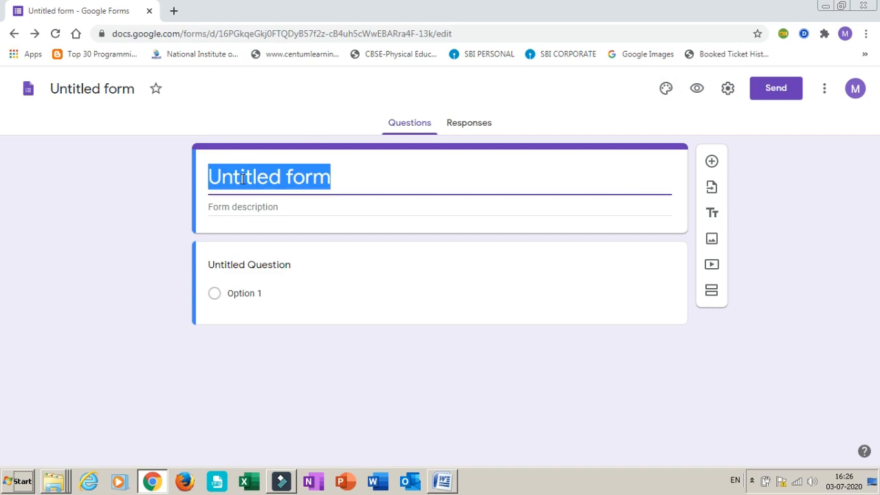
pyautogui.write('SJS')
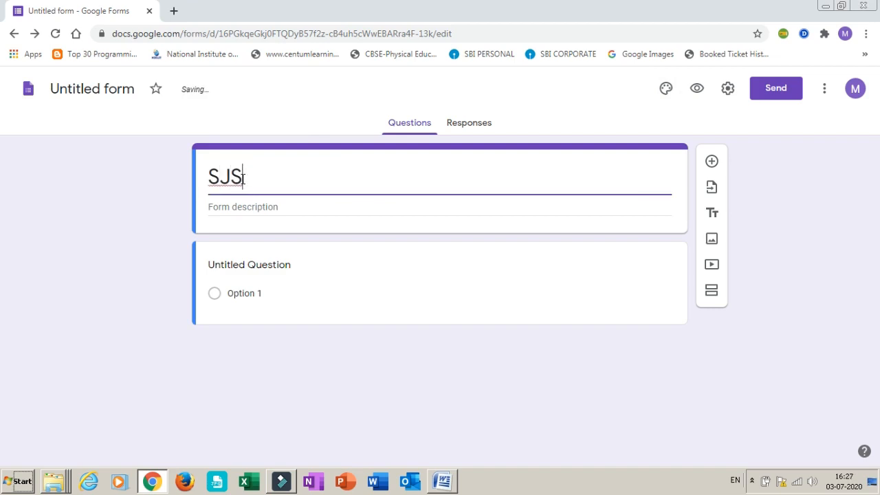
pyautogui.write(', S')
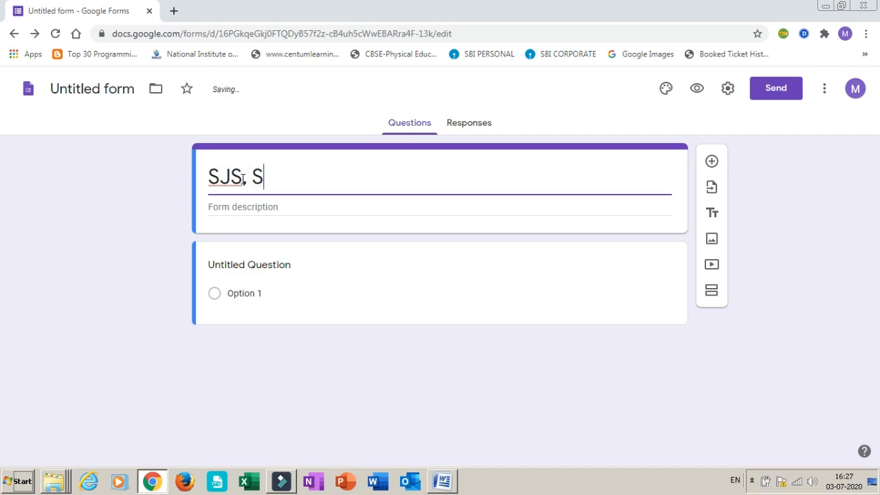
pyautogui.write('hakti')
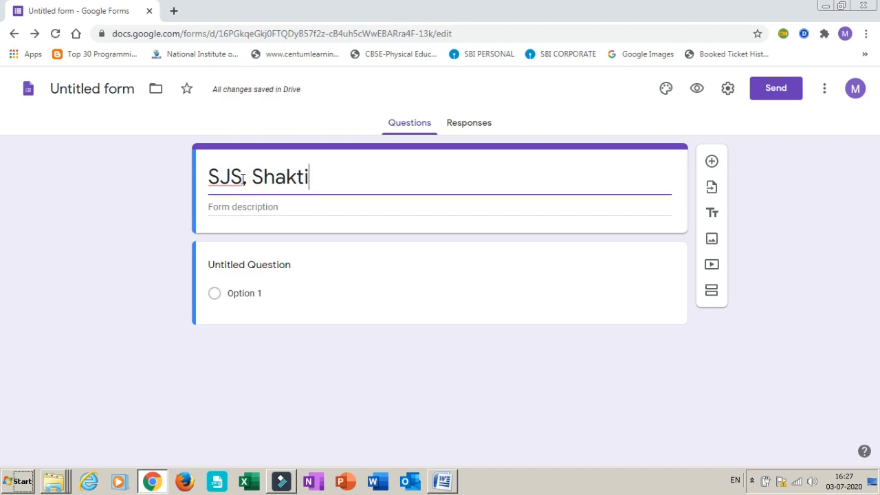
pyautogui.write('nagar')
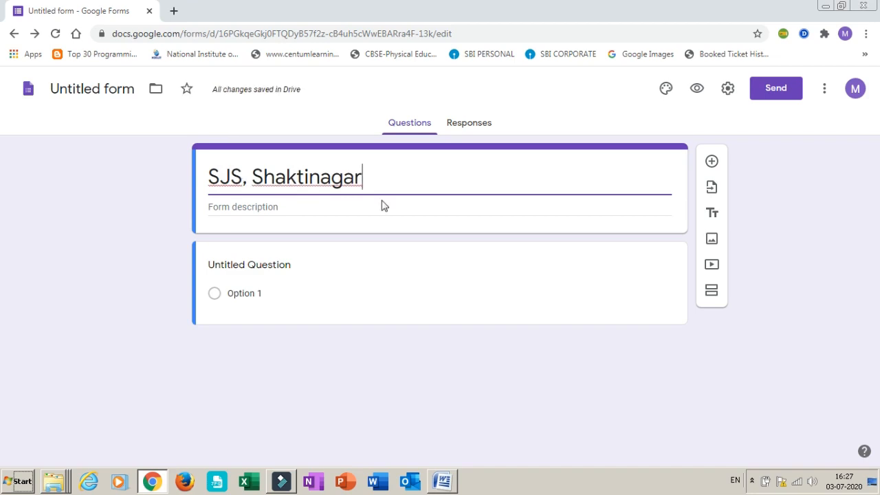
pyautogui.write('  O')
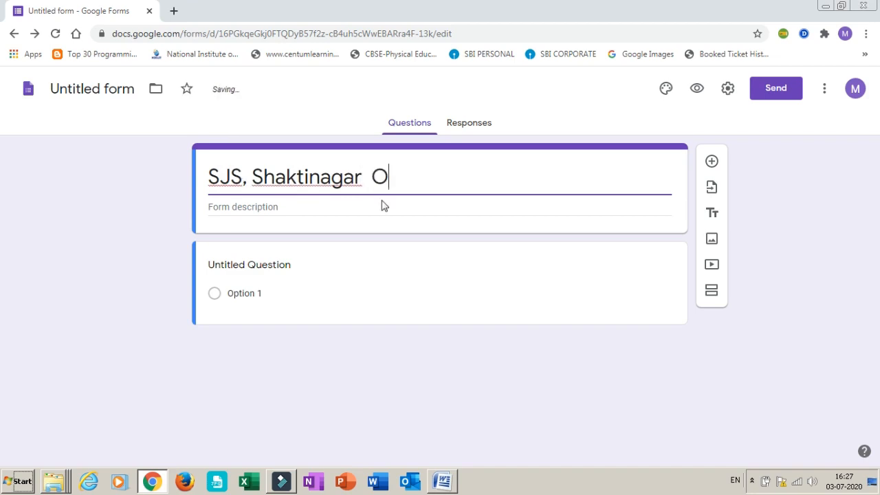
pyautogui.write('nline Te')
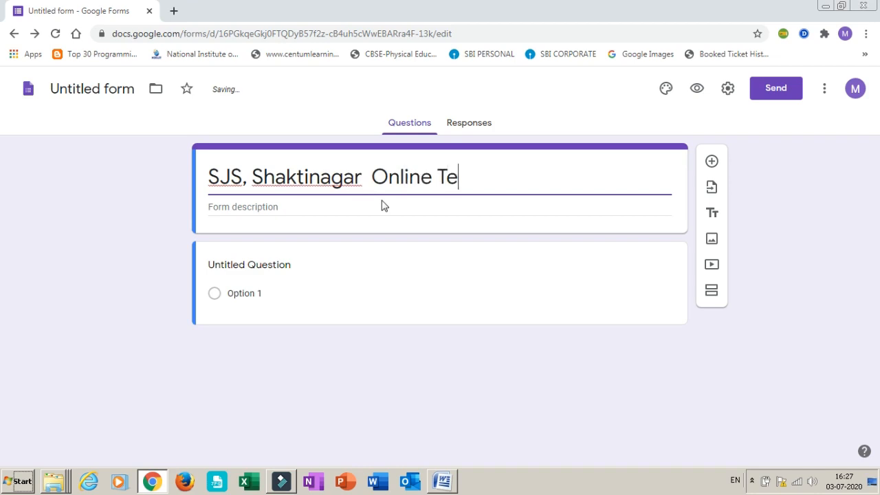
pyautogui.write('st')
pyautogui.write(' Clas')
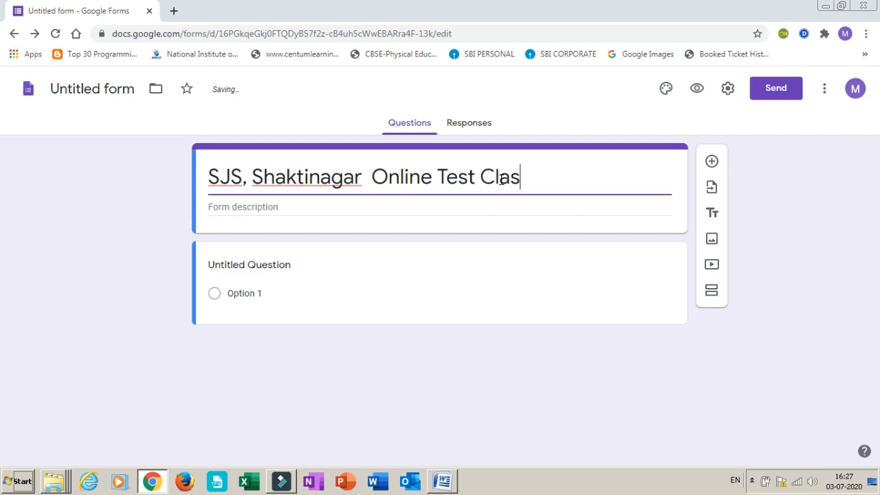
pyautogui.write('s 12')
# Enter "10 Marks Test" as the form description
pyautogui.click(302, 213)
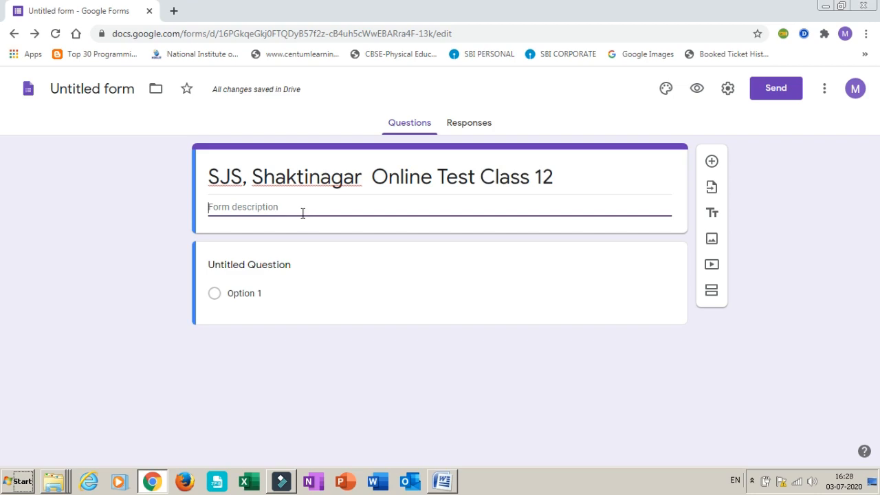
pyautogui.write('1')
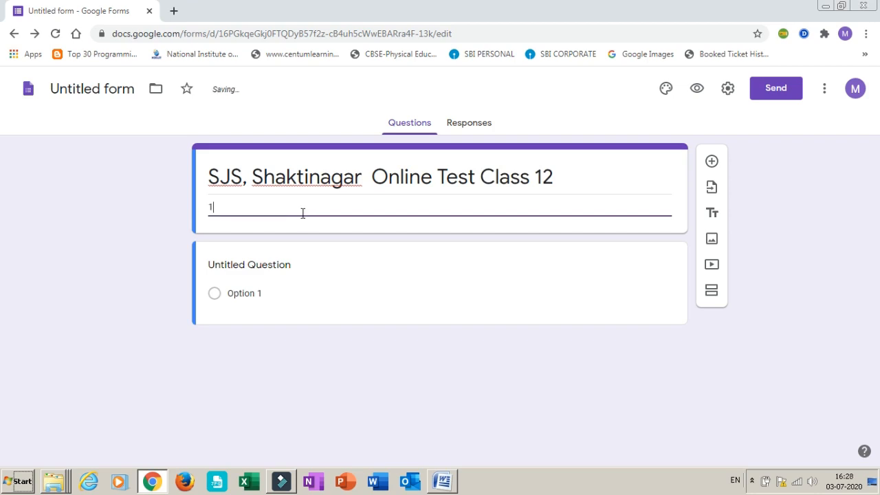
pyautogui.write('0 Marks Test')
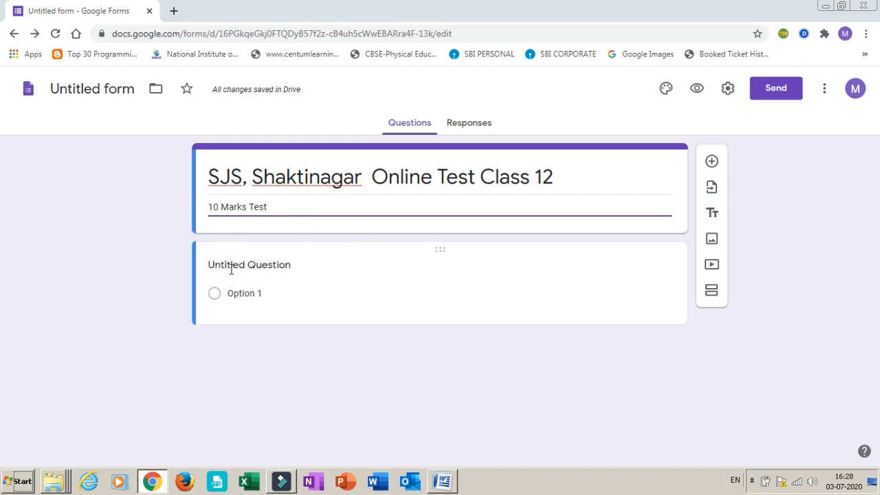
pyautogui.click(263, 268)
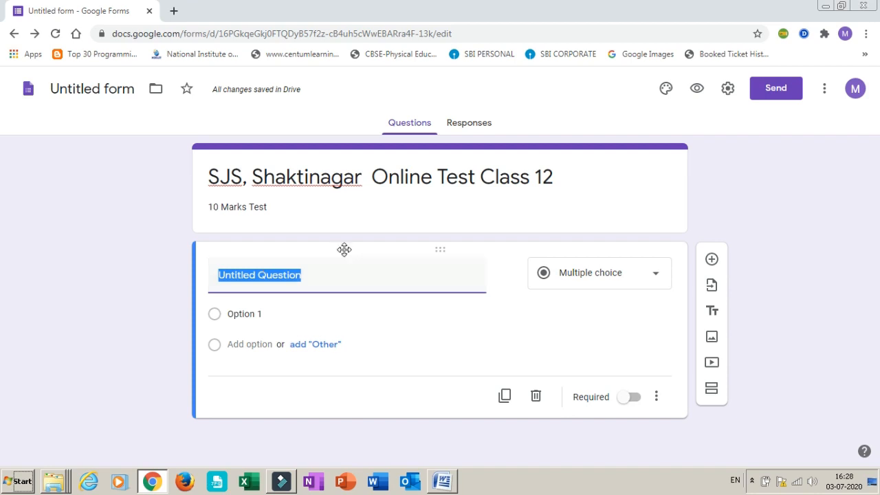
# Make the form a quiz that releases grades later, after manual review, and hides correct answers from respondents
pyautogui.click(727, 90)
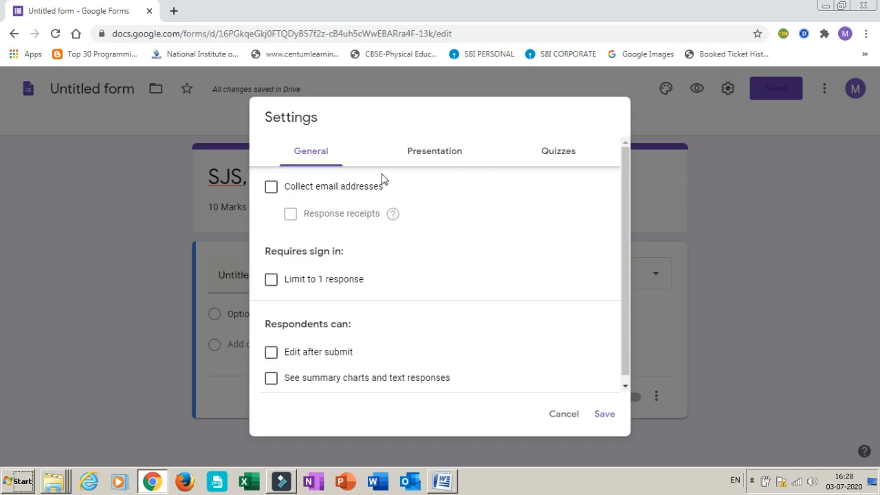
pyautogui.click(554, 156)
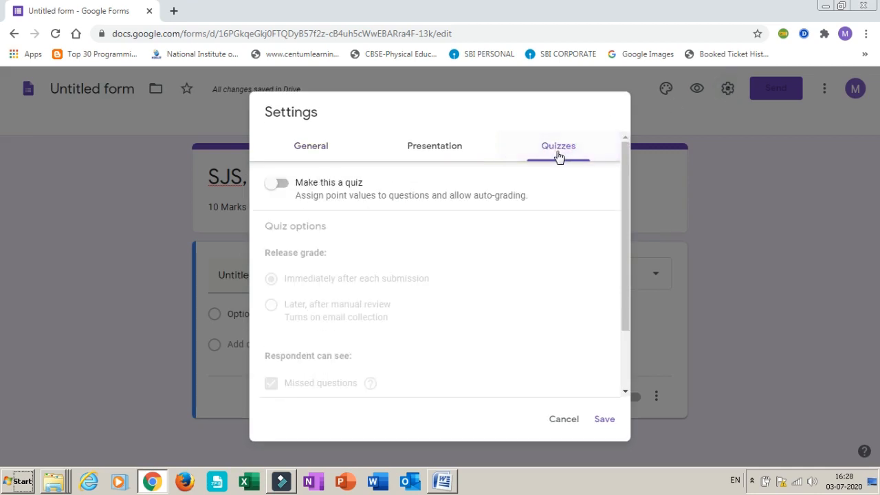
pyautogui.click(281, 184)
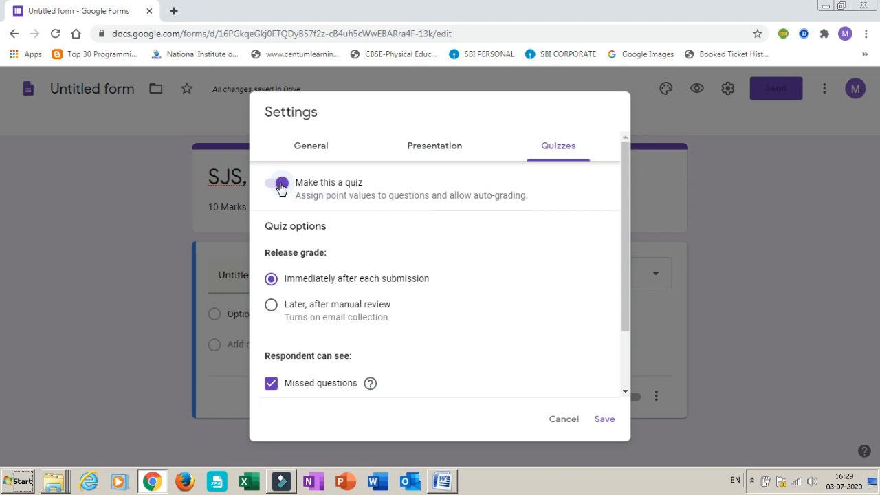
pyautogui.click(272, 307)
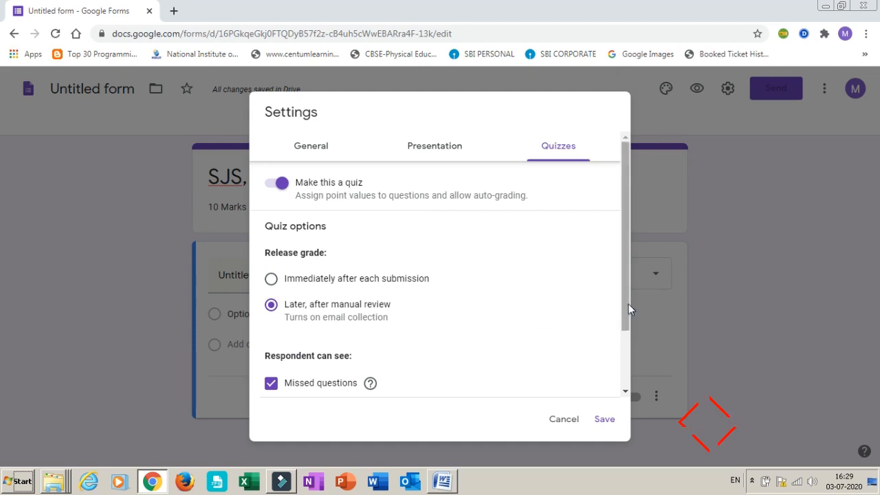
pyautogui.moveTo(627, 304); pyautogui.dragTo(642, 386)
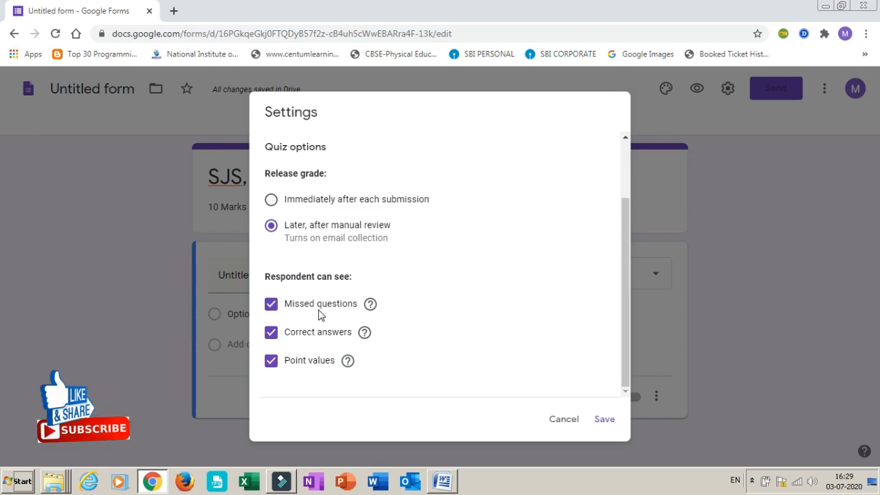
pyautogui.click(271, 334)
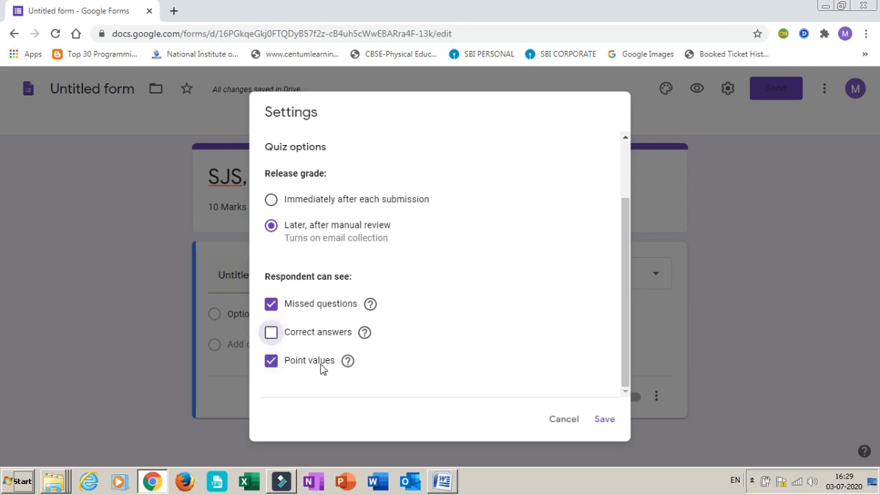
pyautogui.moveTo(626, 268); pyautogui.dragTo(606, 183)
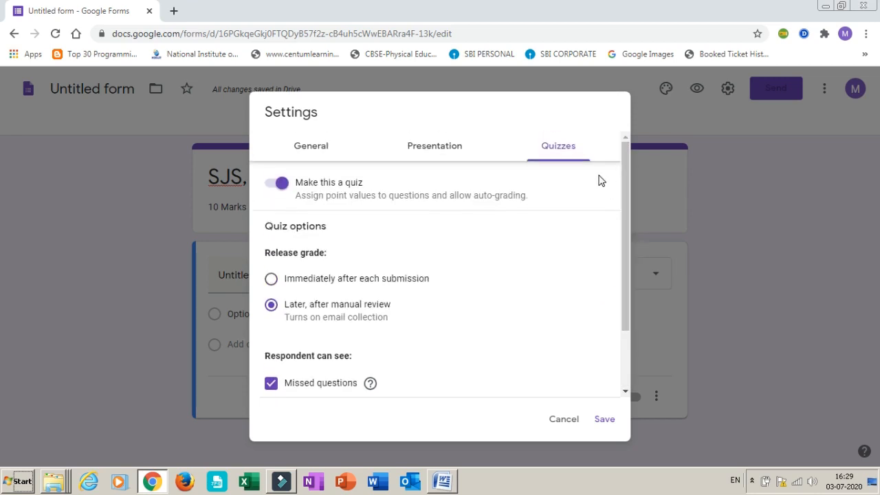
# Enable the progress bar and shuffled question order, and disable the link to submit another response
pyautogui.click(417, 152)
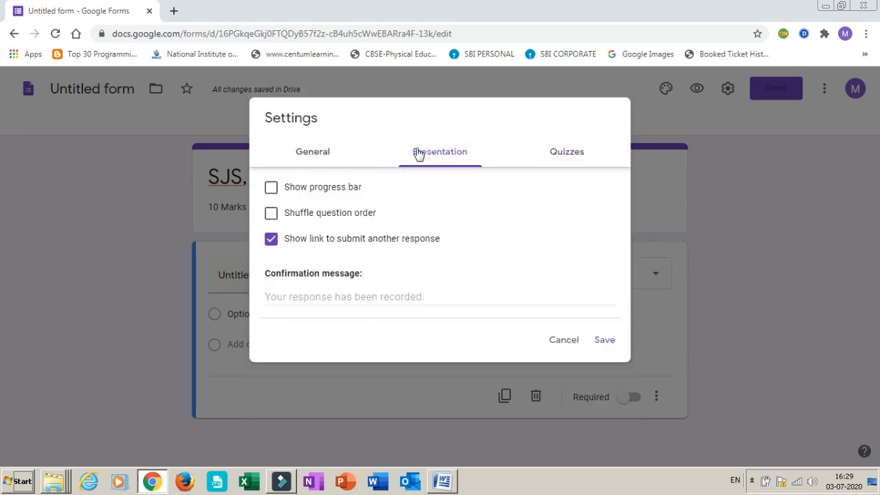
pyautogui.click(271, 189)
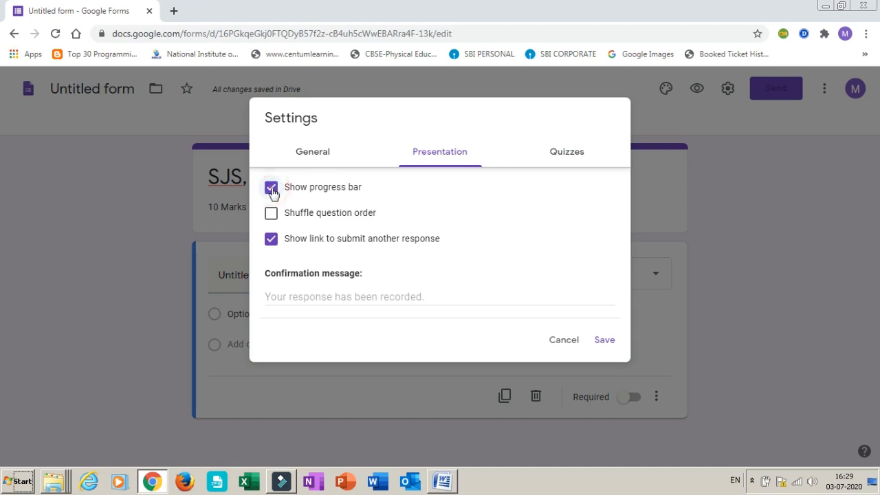
pyautogui.click(274, 215)
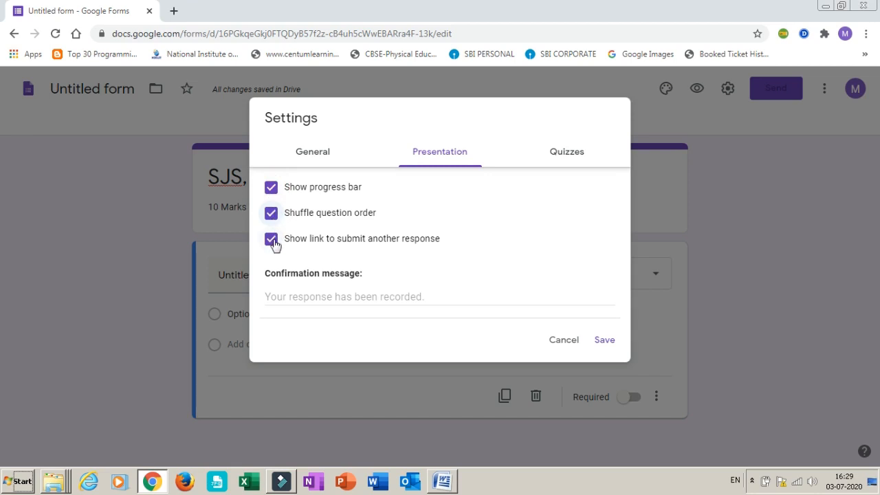
pyautogui.click(272, 242)
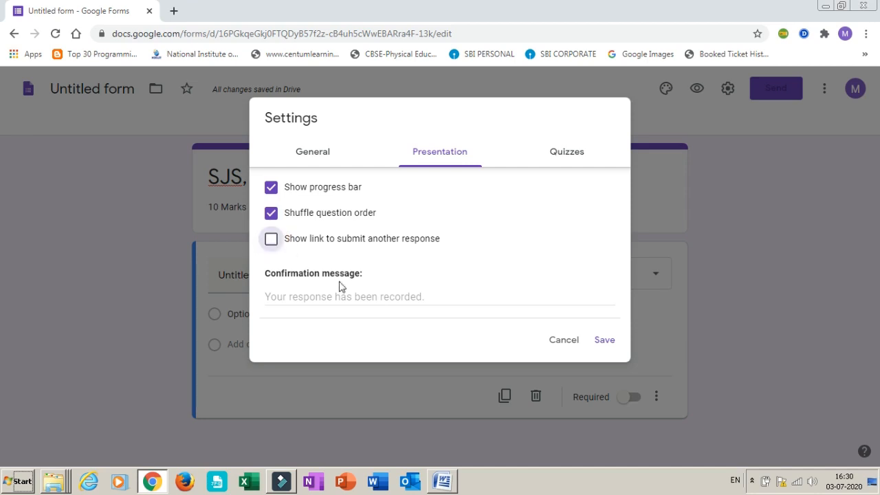
# Set the form's confirmation message to "Your answers submitted successfully."
pyautogui.click(288, 297)
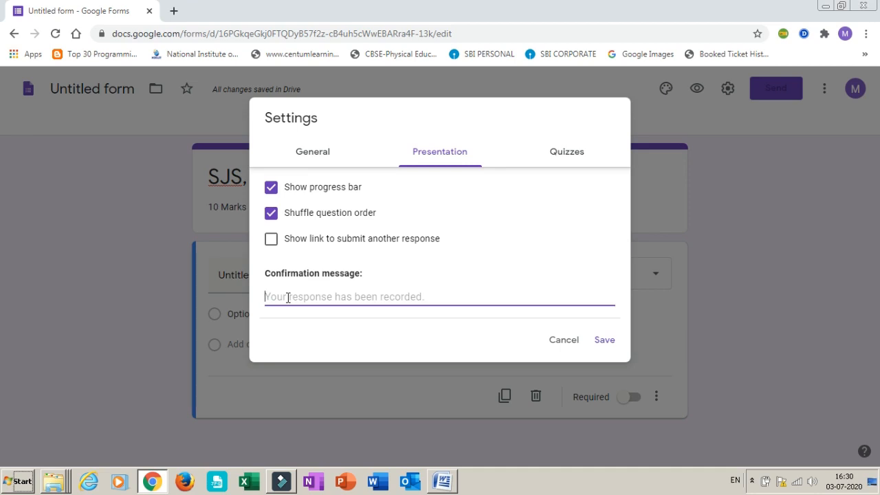
pyautogui.write('Y')
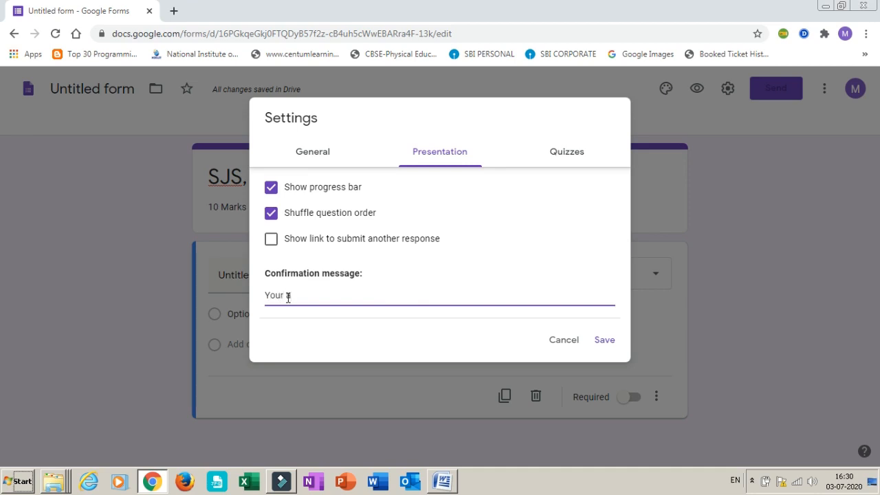
pyautogui.write('our answers submitted successfully')
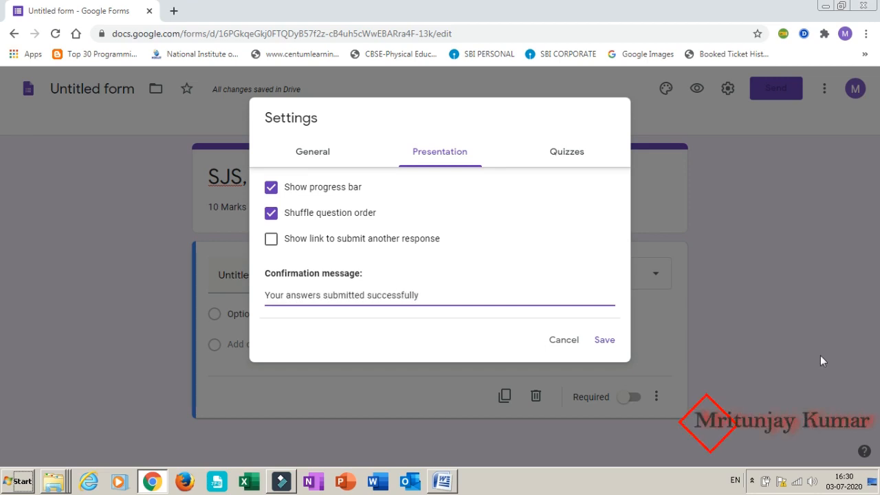
pyautogui.write('.')
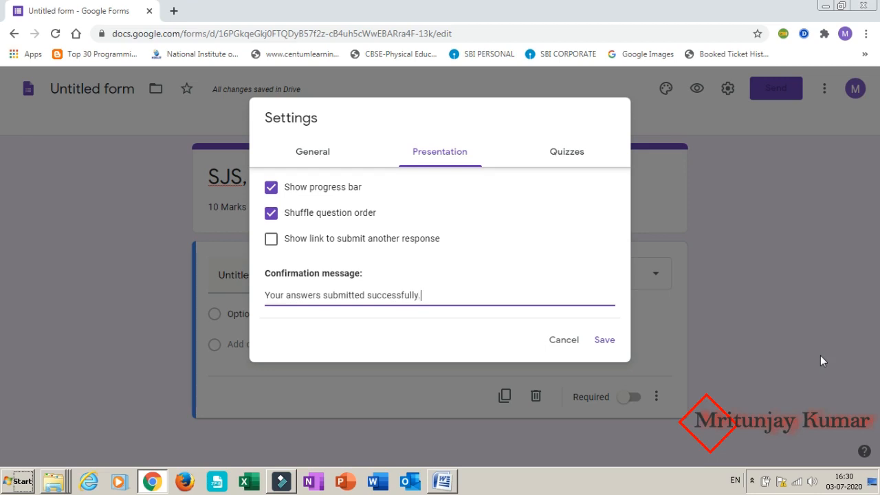
# Limit each respondent to 1 response in the general settings and save the form settings
pyautogui.click(317, 152)
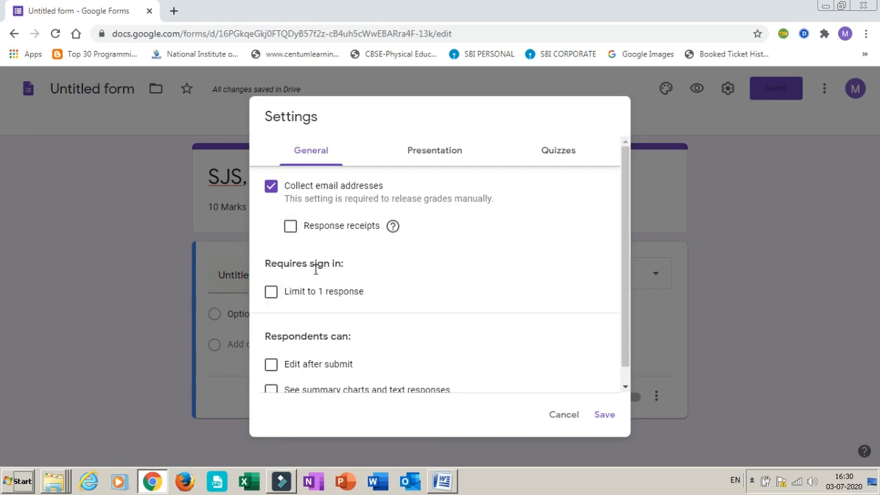
pyautogui.click(270, 295)
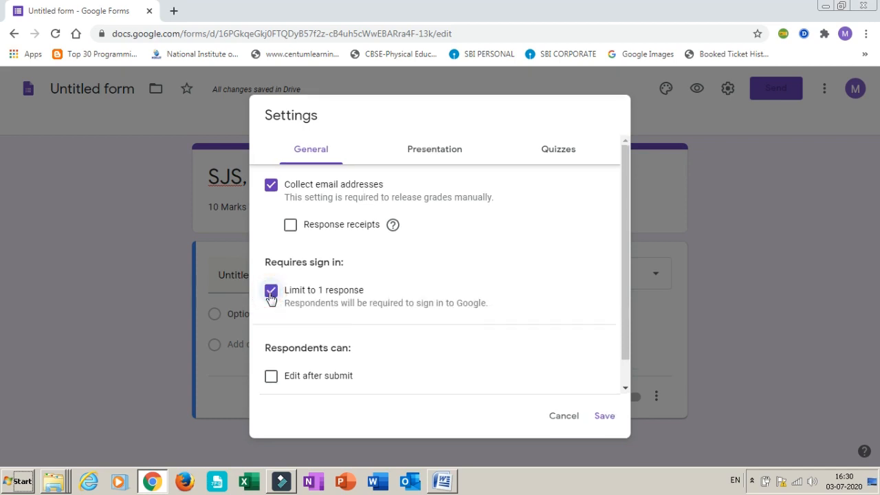
pyautogui.scroll(-1, 271, 297)
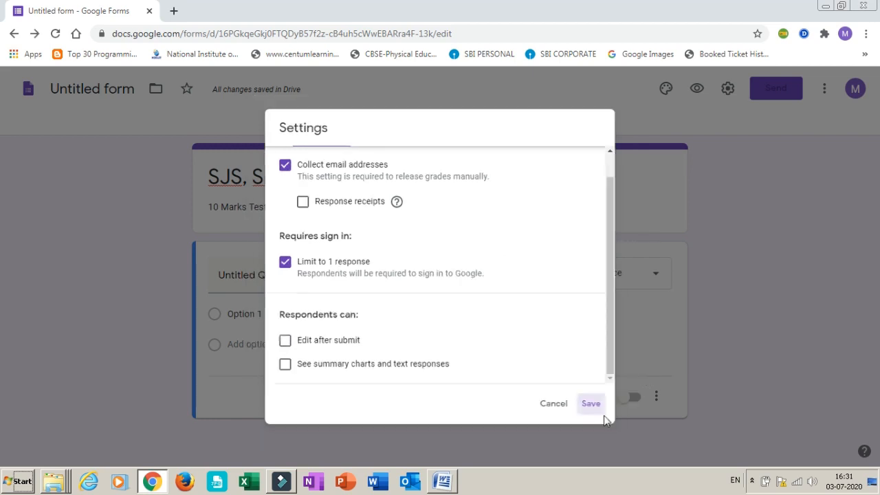
# Save the form settings and title the first question "Enter your name"
pyautogui.click(604, 417)
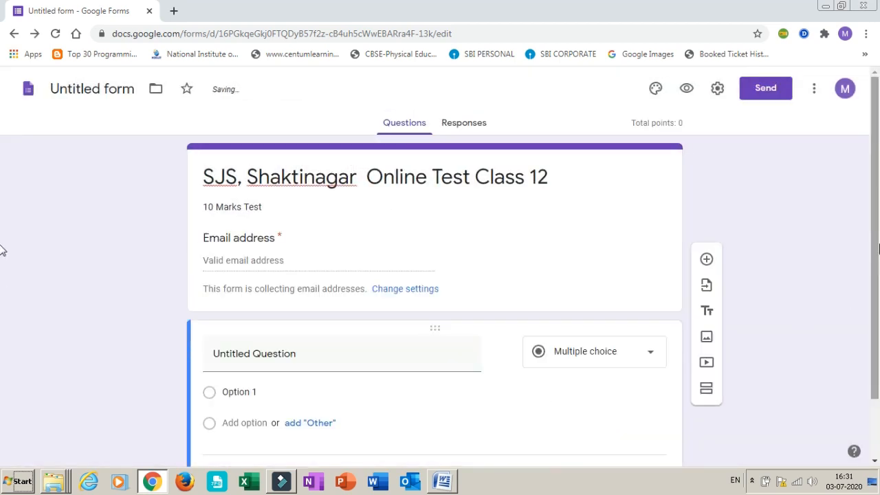
pyautogui.scroll(-1, 876, 219)
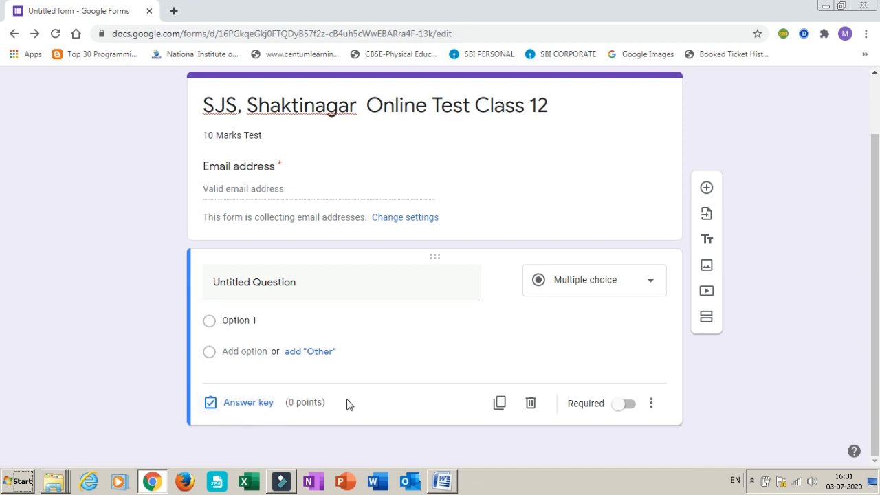
pyautogui.click(246, 287)
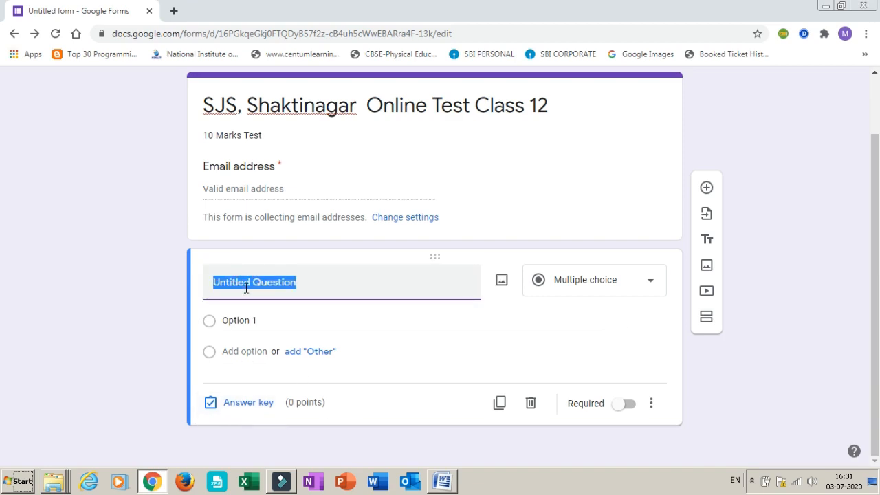
pyautogui.write('E')
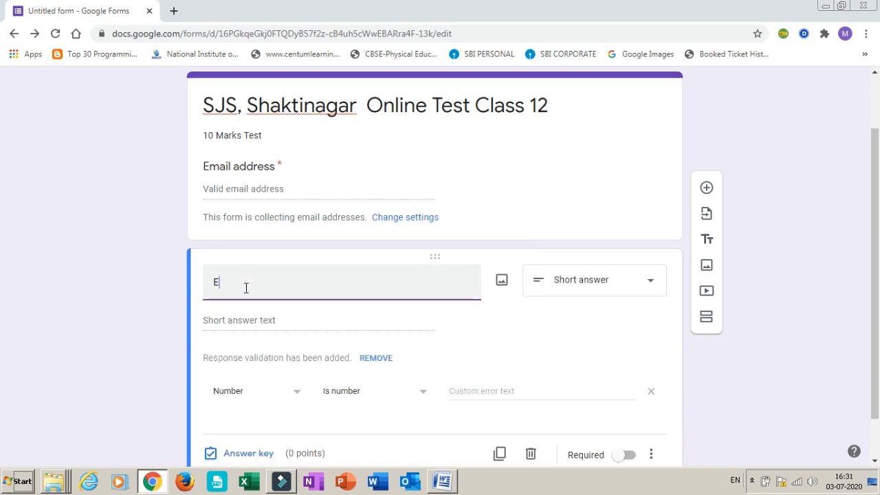
pyautogui.write('r your name')
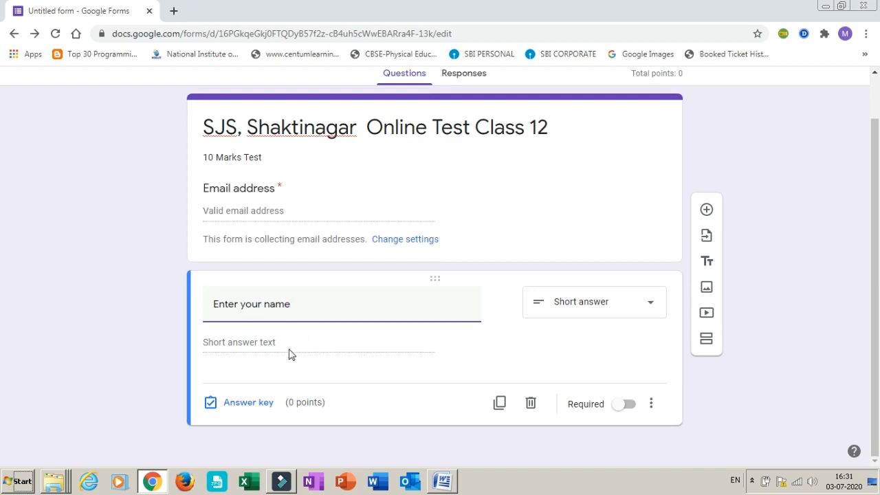
# Set the "Enter your name" question to the Short answer type and make it required
pyautogui.click(650, 306)
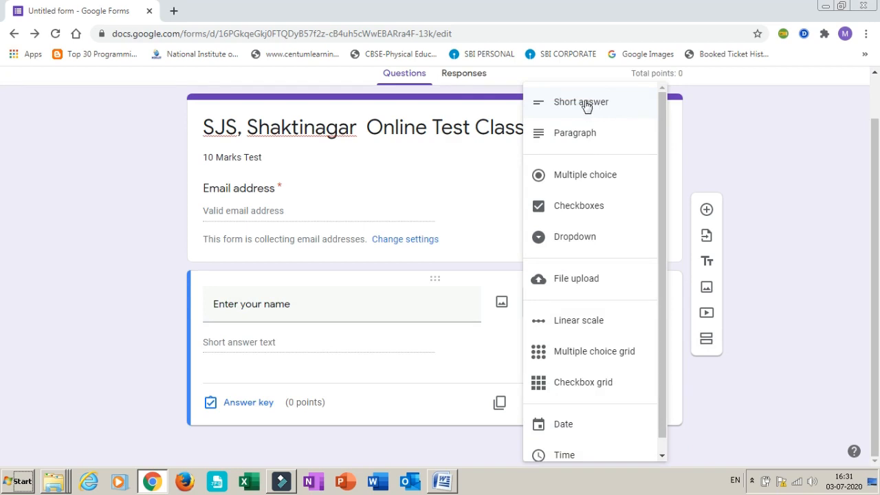
pyautogui.click(584, 105)
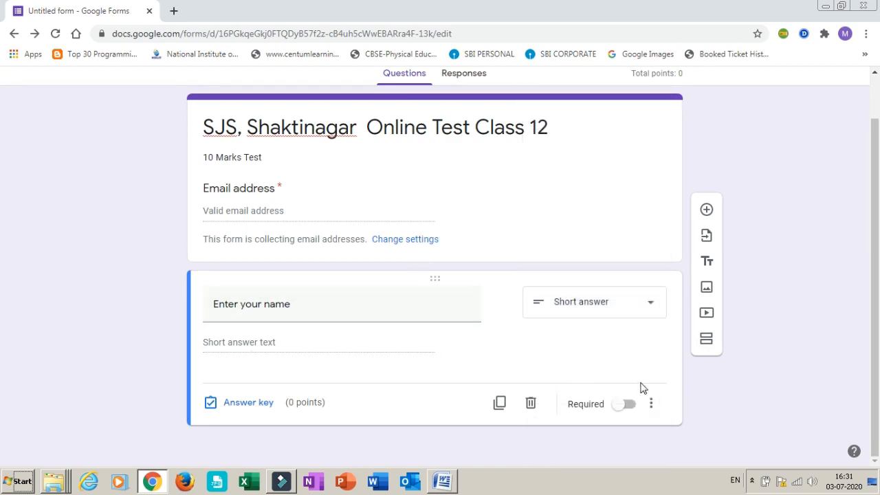
pyautogui.click(627, 407)
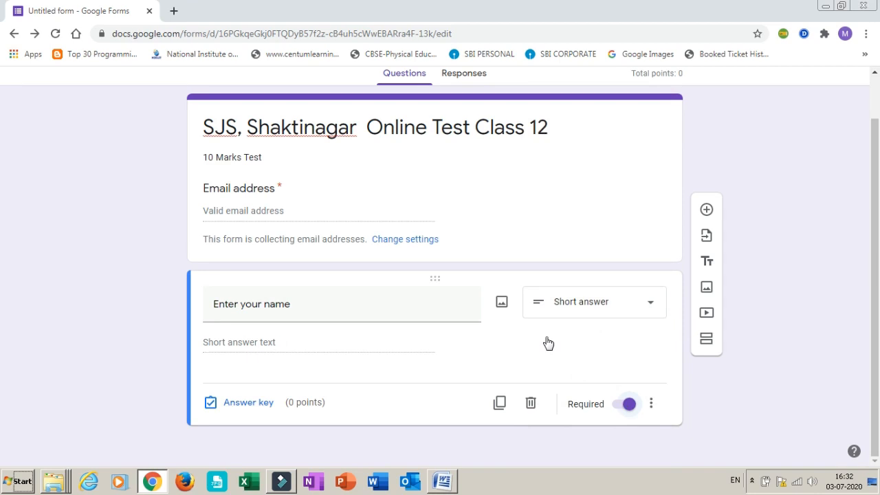
# Add a new question titled "Class & Sec" with the Multiple choice type
pyautogui.click(707, 210)
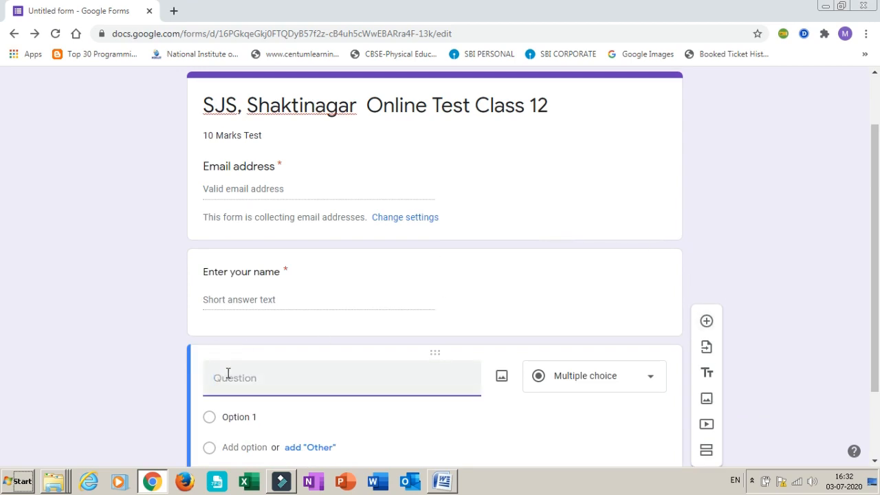
pyautogui.write('Class & Sec')
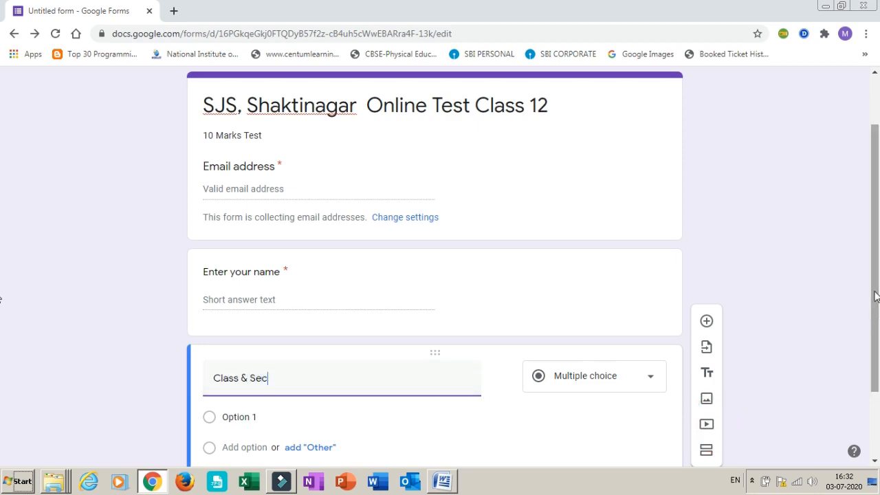
pyautogui.moveTo(877, 297); pyautogui.dragTo(877, 359)
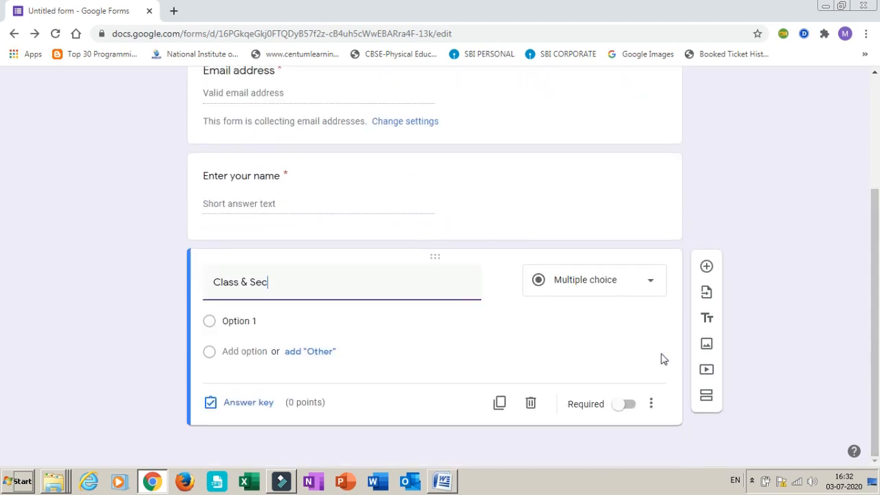
pyautogui.click(650, 289)
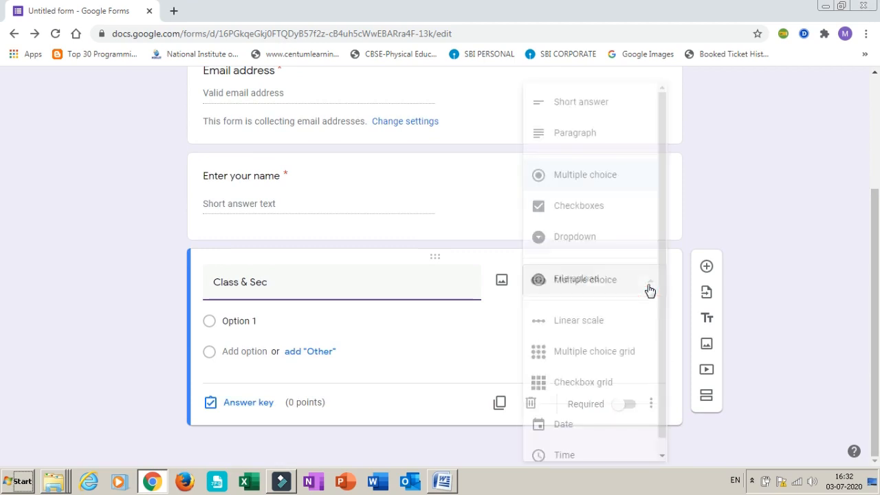
pyautogui.click(570, 176)
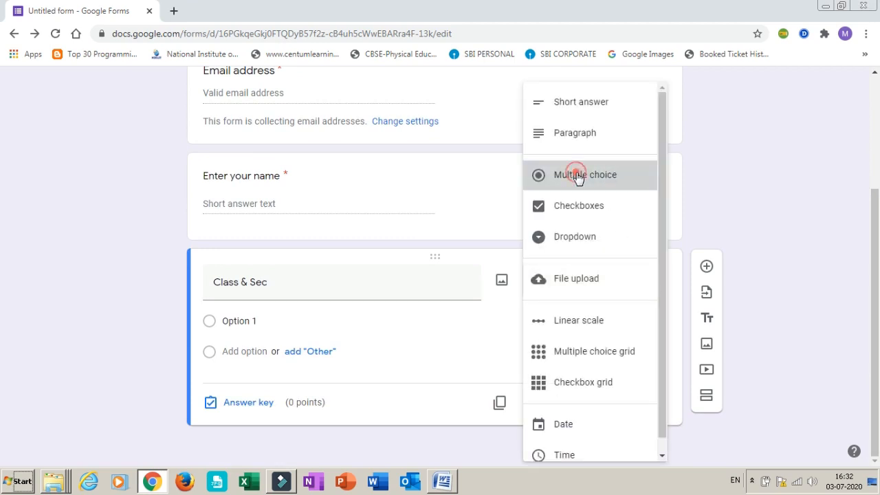
# Give the "Class & Sec" question the options "12 - A", "12 - B" and "Don't Know", and make it required
pyautogui.click(231, 323)
pyautogui.write('12 ')
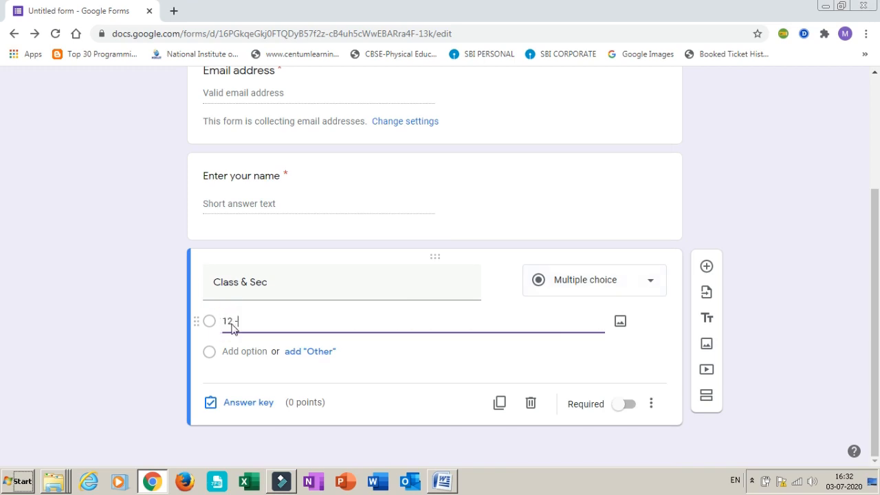
pyautogui.write('- A')
pyautogui.click(235, 351)
pyautogui.write('12 - B')
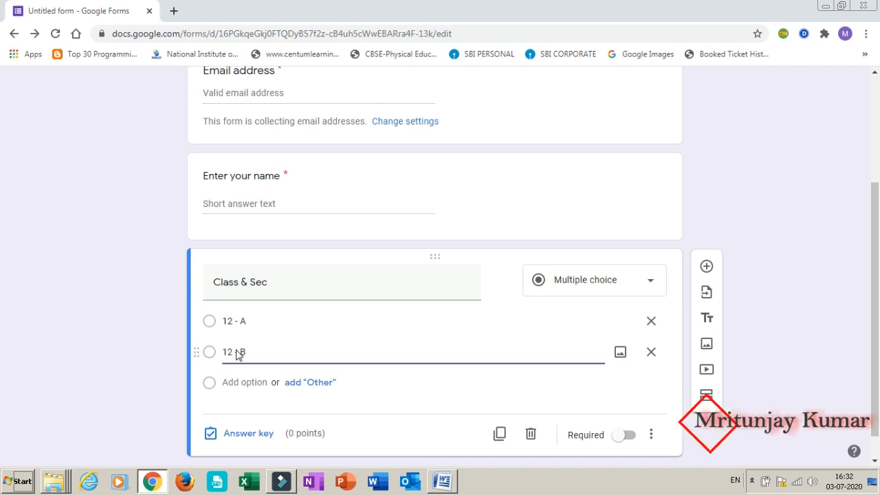
pyautogui.press('Return')
pyautogui.write('D')
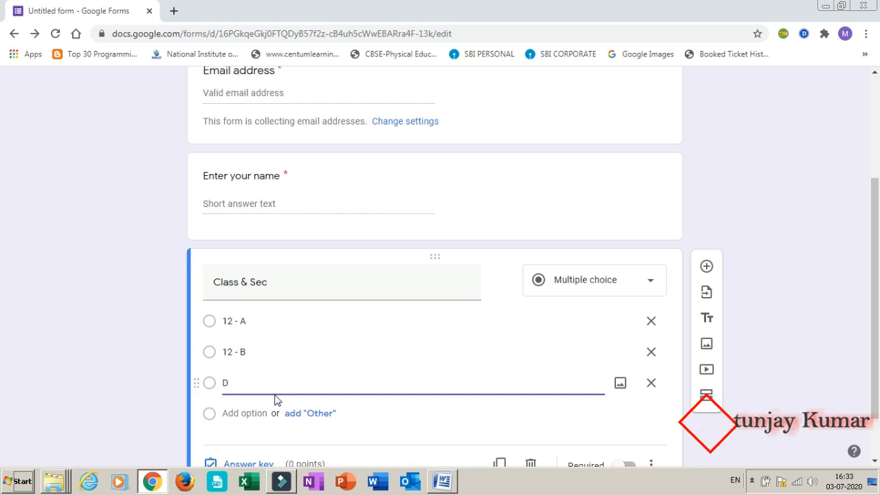
pyautogui.write("on't Know")
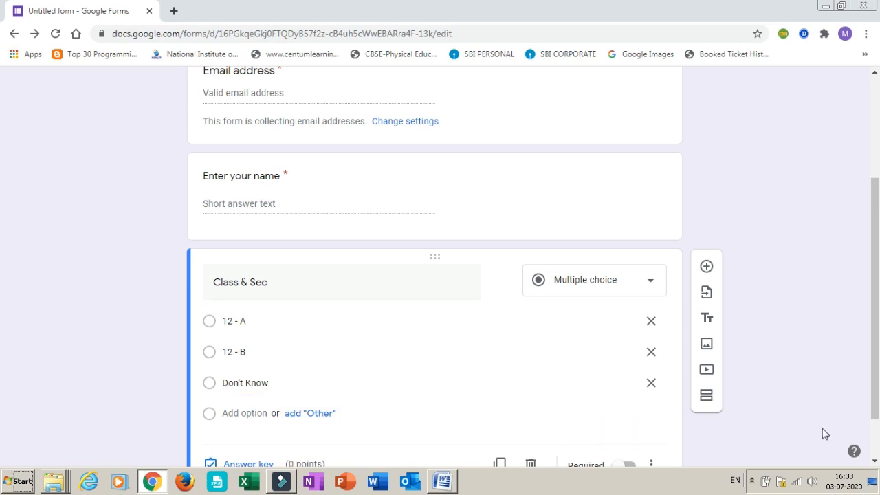
pyautogui.scroll(-1, 876, 344)
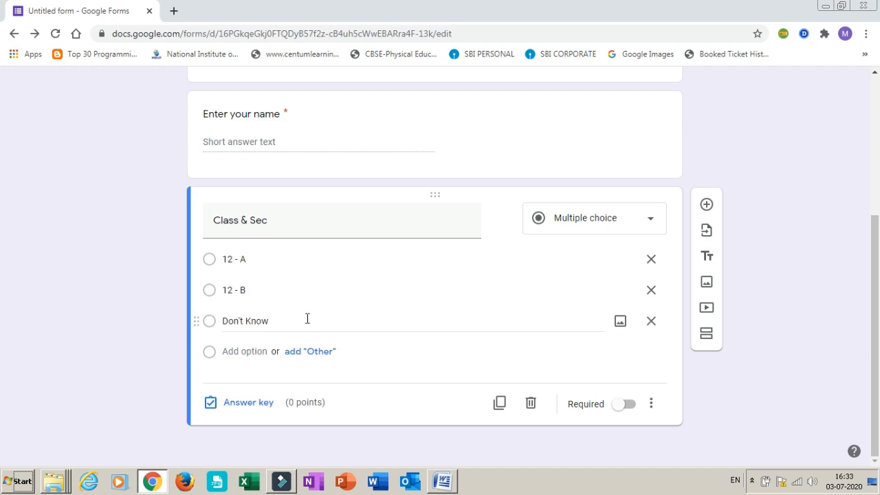
pyautogui.click(629, 404)
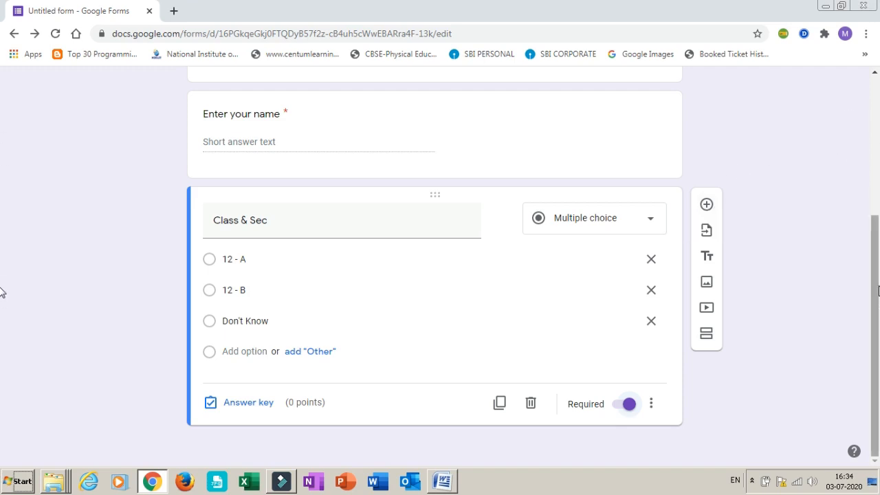
# Preview the form as a respondent, check its questions and their order, and close the preview
pyautogui.scroll(4, 877, 291)
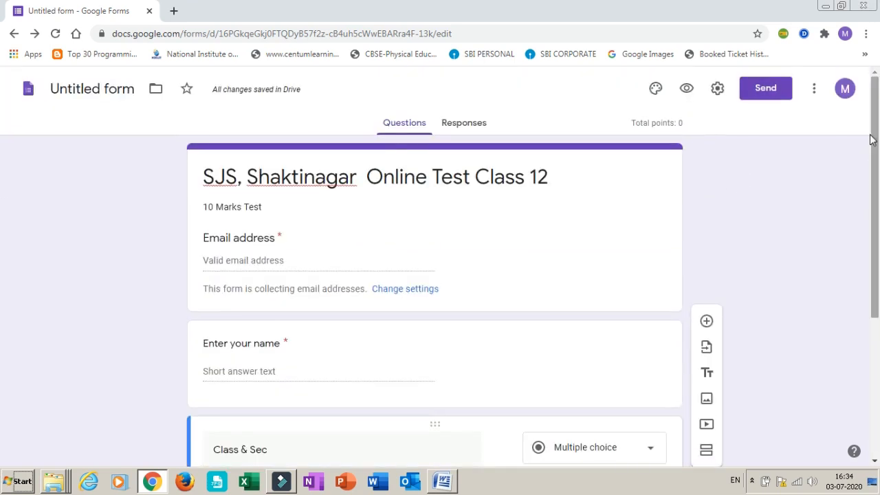
pyautogui.click(689, 91)
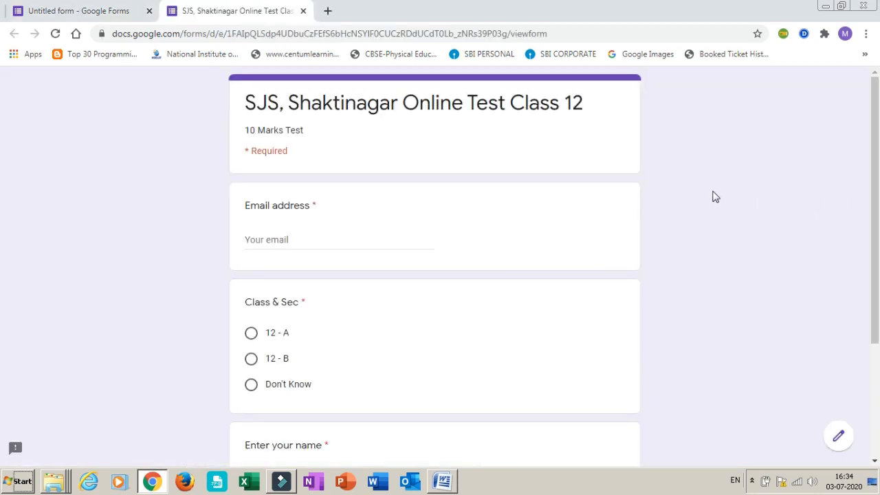
pyautogui.click(711, 193)
pyautogui.scroll(-1, 711, 195)
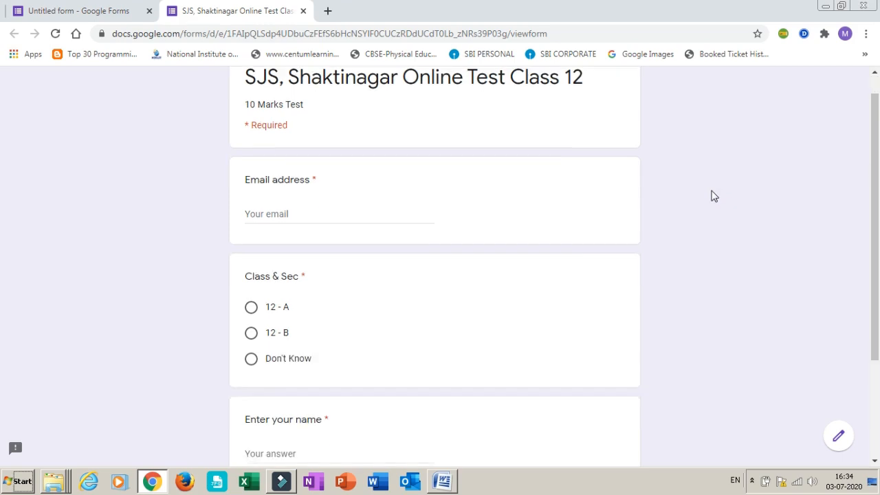
pyautogui.scroll(1, 712, 196)
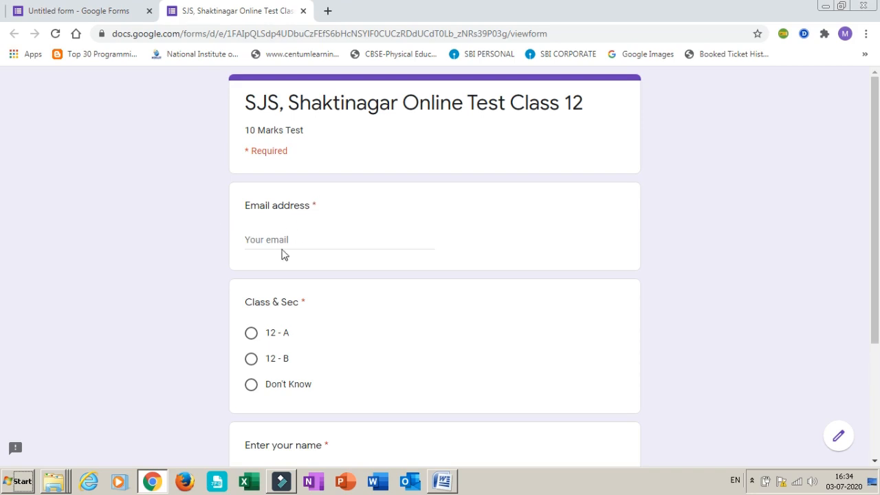
pyautogui.scroll(-2, 672, 359)
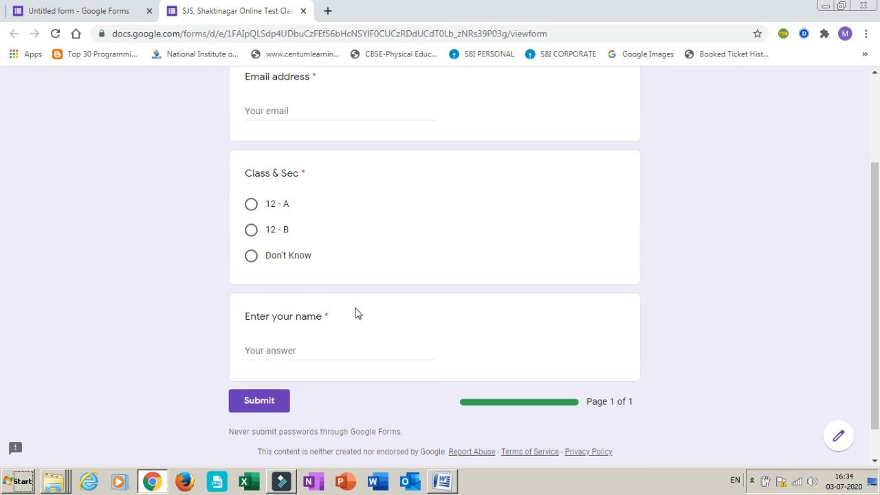
pyautogui.scroll(1, 366, 228)
pyautogui.scroll(3, 366, 228)
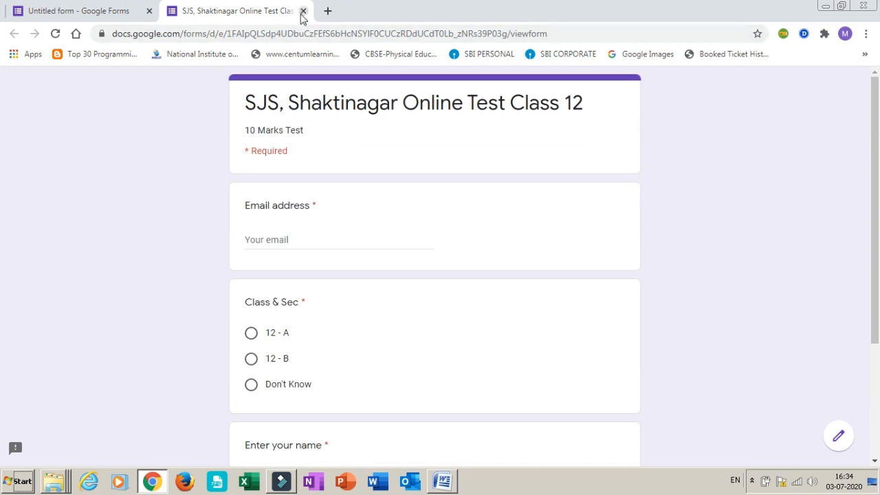
pyautogui.click(303, 11)
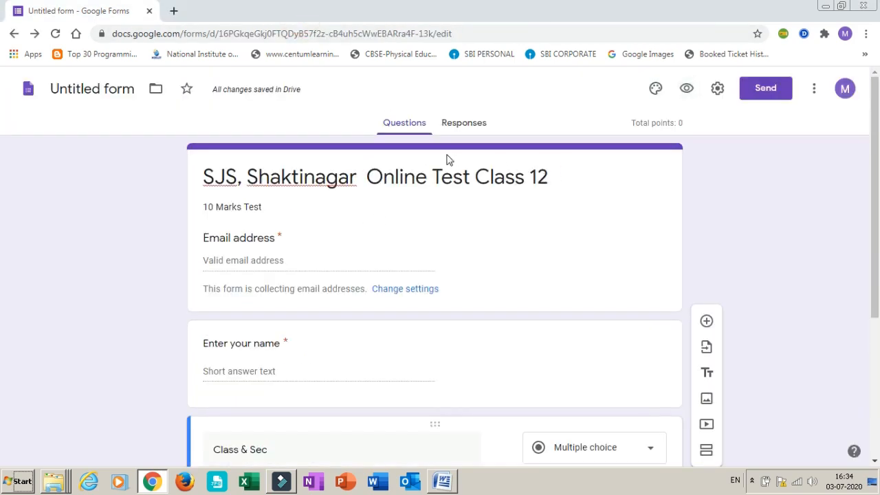
# Try to move the "Enter your name" question below the "Class & Sec" question
pyautogui.moveTo(878, 274); pyautogui.dragTo(878, 407)
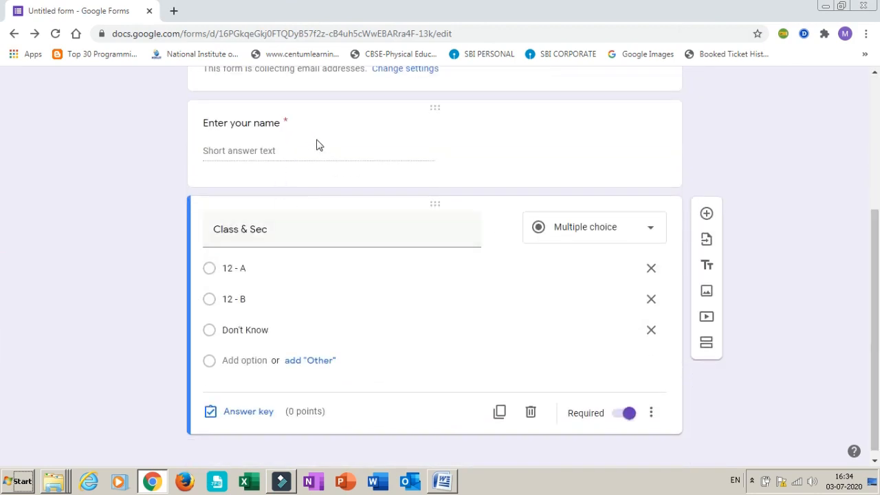
pyautogui.click(434, 108)
pyautogui.click(433, 108)
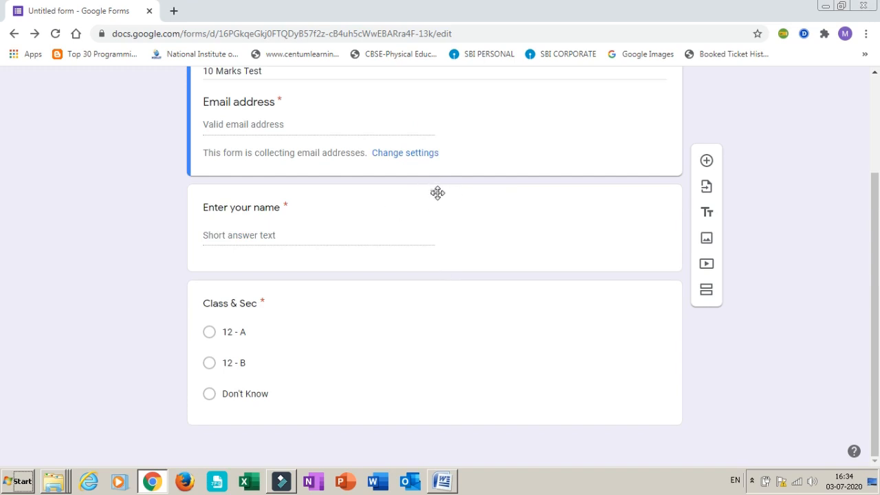
pyautogui.moveTo(436, 200); pyautogui.dragTo(466, 432)
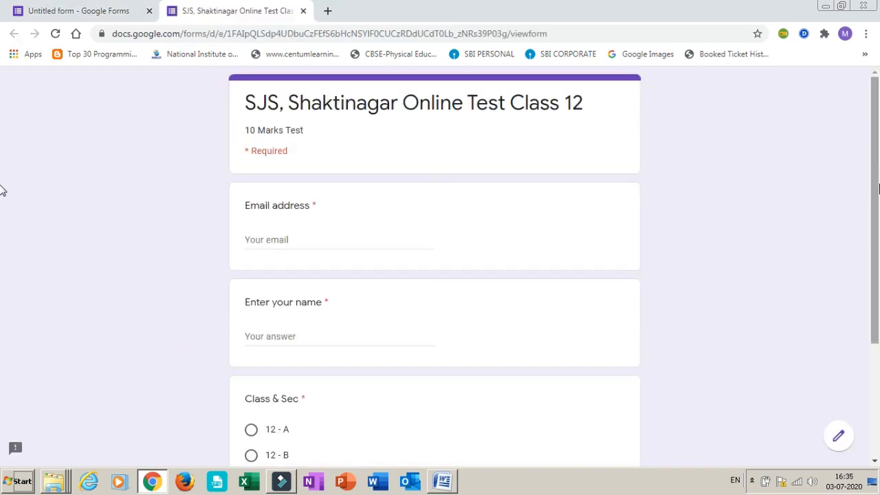
# Check the question order and progress bar in a new preview of the form, and close the preview
pyautogui.moveTo(877, 190); pyautogui.dragTo(870, 222)
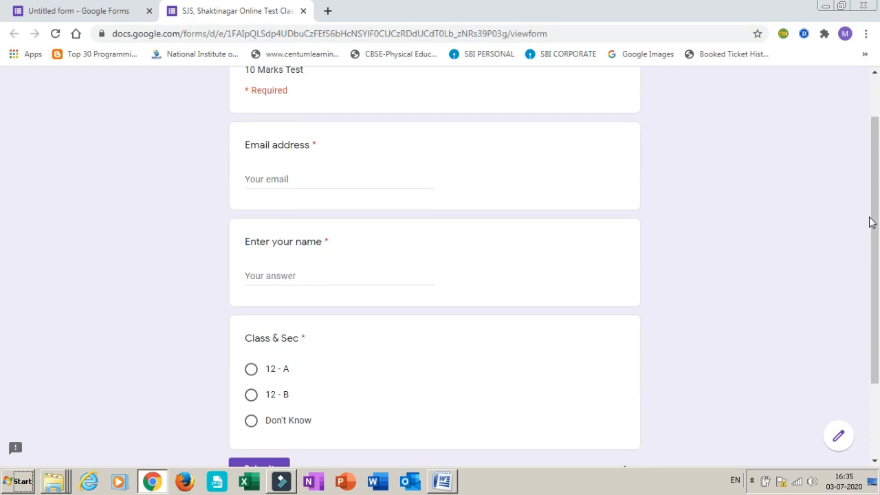
pyautogui.moveTo(877, 215); pyautogui.dragTo(867, 240)
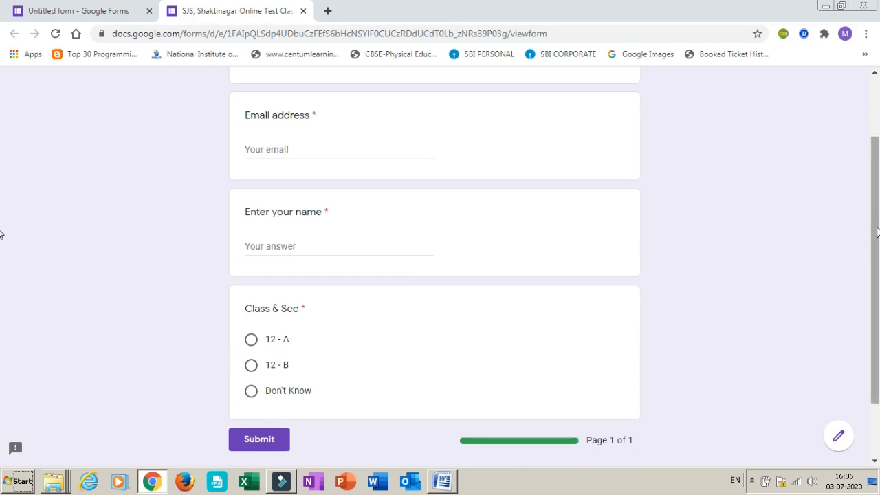
pyautogui.click(303, 11)
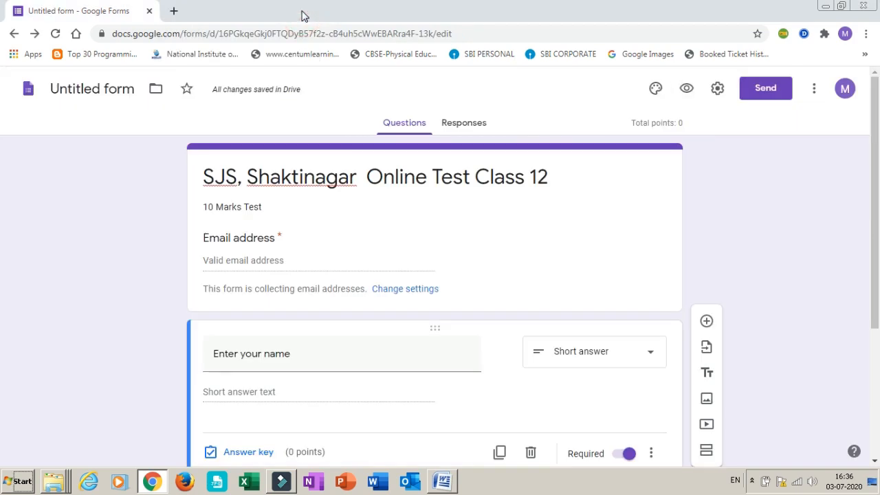
# Add a new section to the form after the "Class & Sec" question
pyautogui.moveTo(874, 128); pyautogui.dragTo(876, 190)
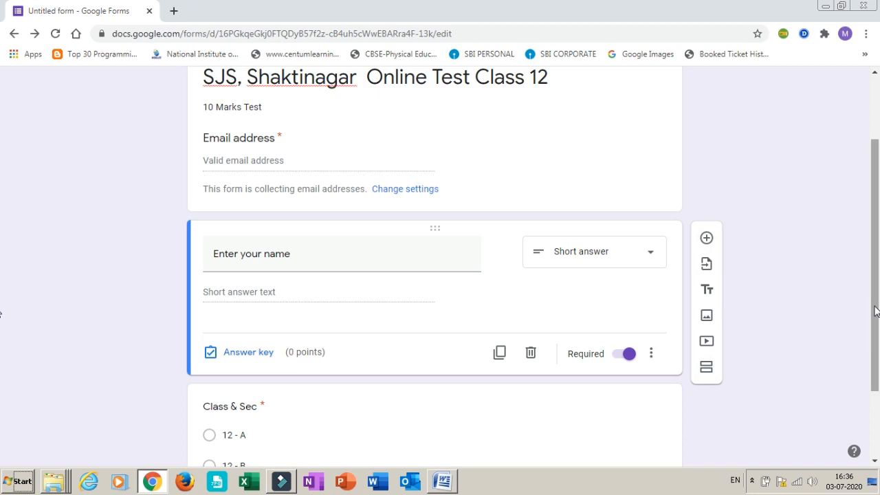
pyautogui.scroll(-2, 875, 312)
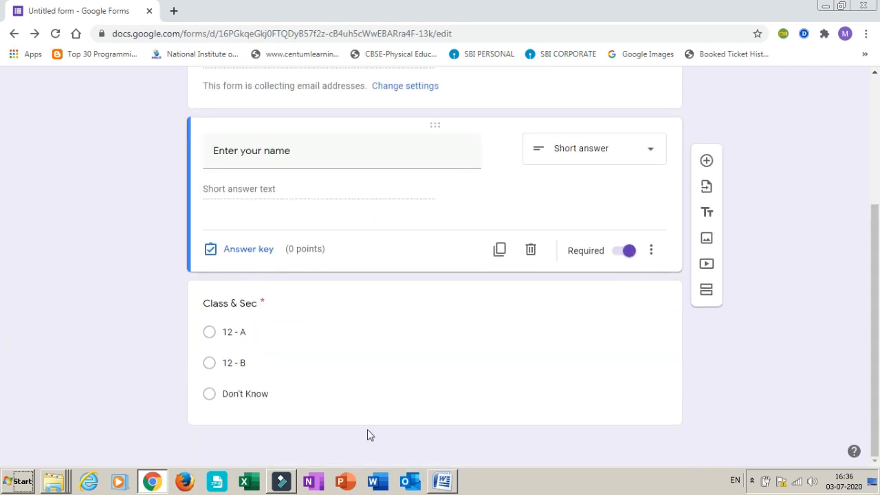
pyautogui.click(267, 419)
pyautogui.click(835, 403)
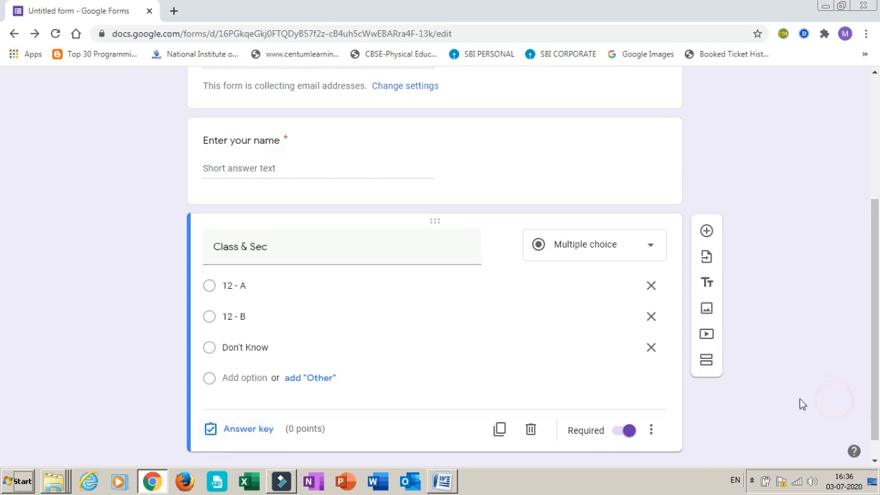
pyautogui.click(705, 360)
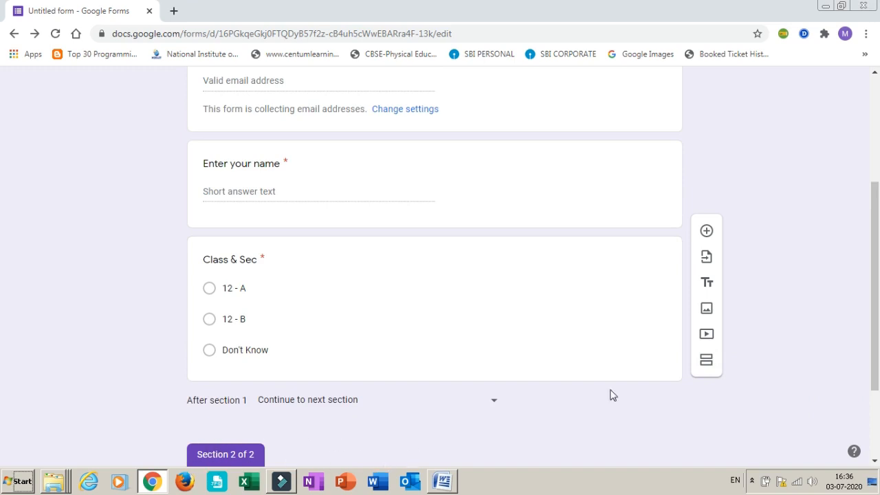
# Title the new second section "Objective type questions"
pyautogui.scroll(-2, 872, 298)
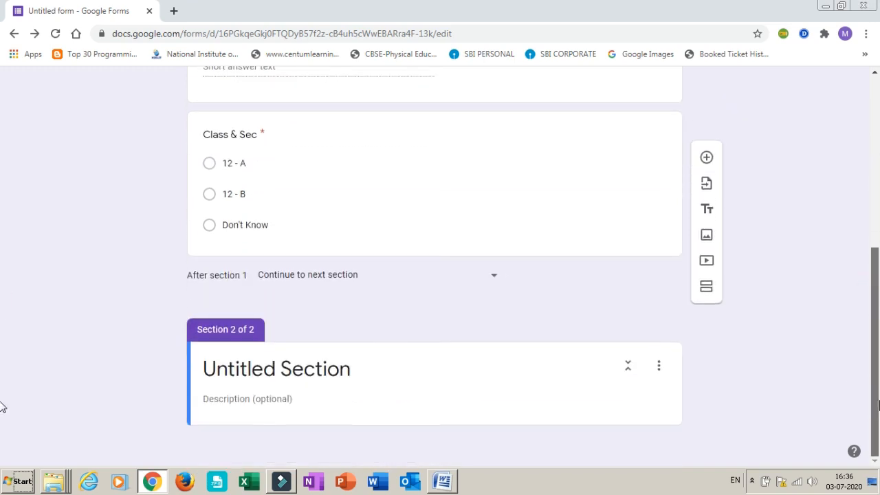
pyautogui.click(309, 366)
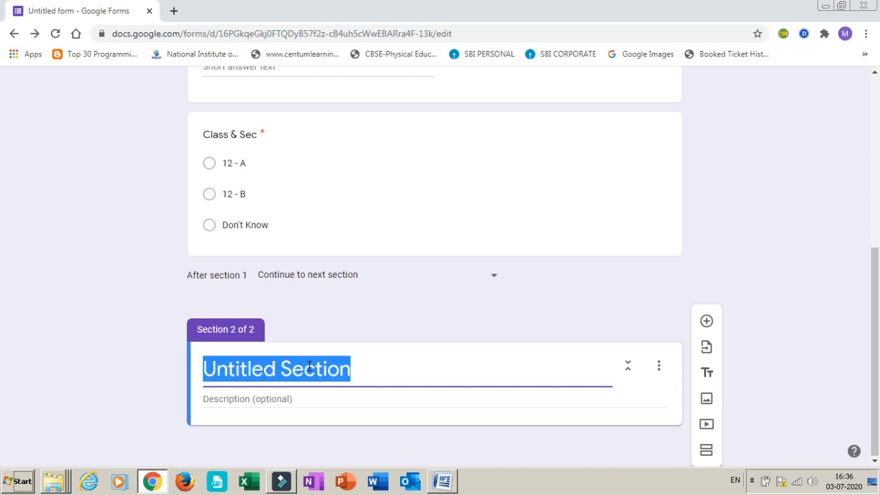
pyautogui.write('O')
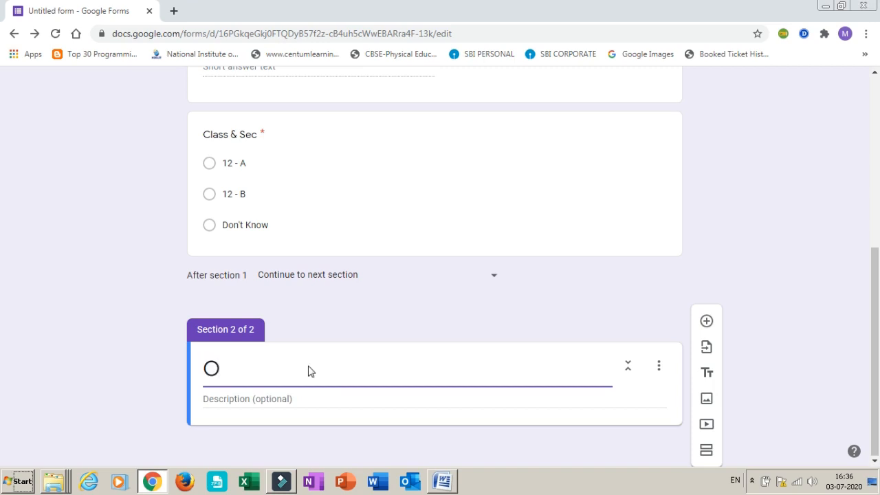
pyautogui.write('bjective type ')
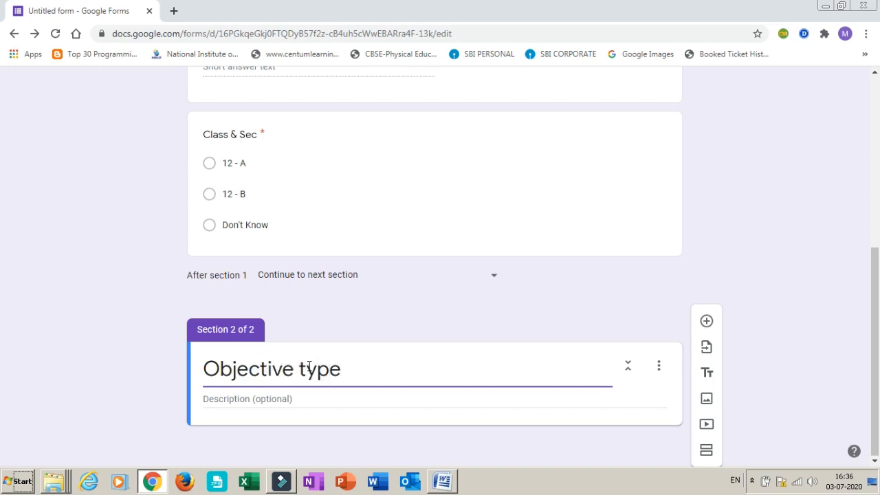
pyautogui.write('questions')
pyautogui.click(835, 251)
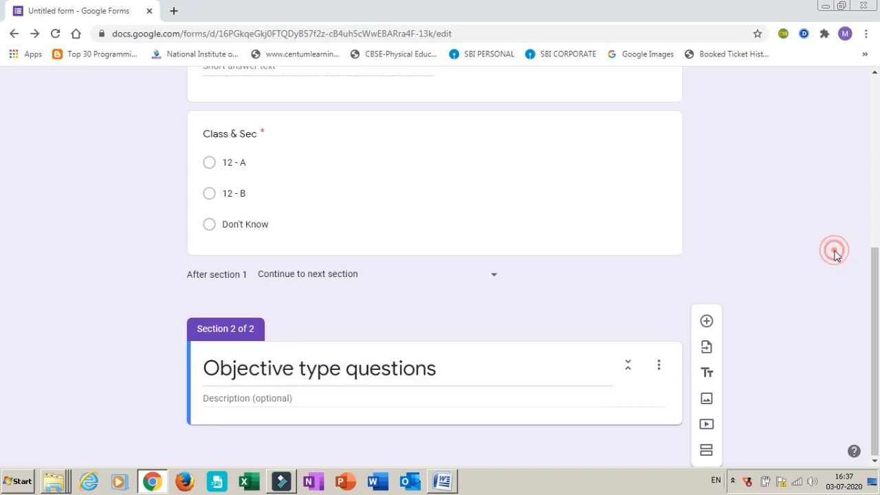
pyautogui.click(768, 285)
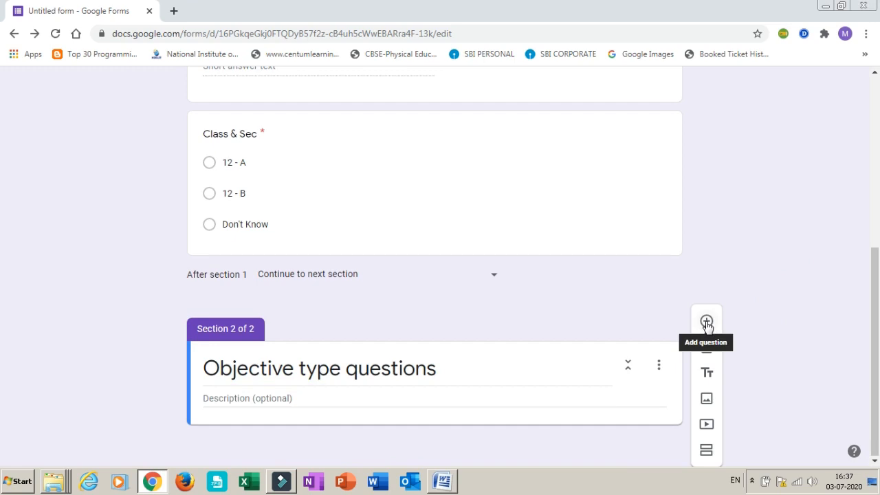
# Add a question to the section and copy its text, "Which of the following is not a form of carbohydrate?", from the Word document
pyautogui.click(706, 323)
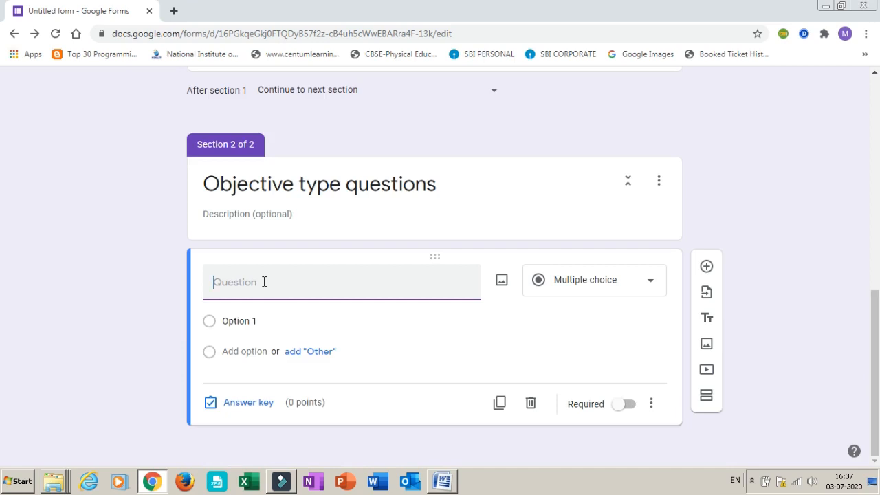
pyautogui.click(443, 481)
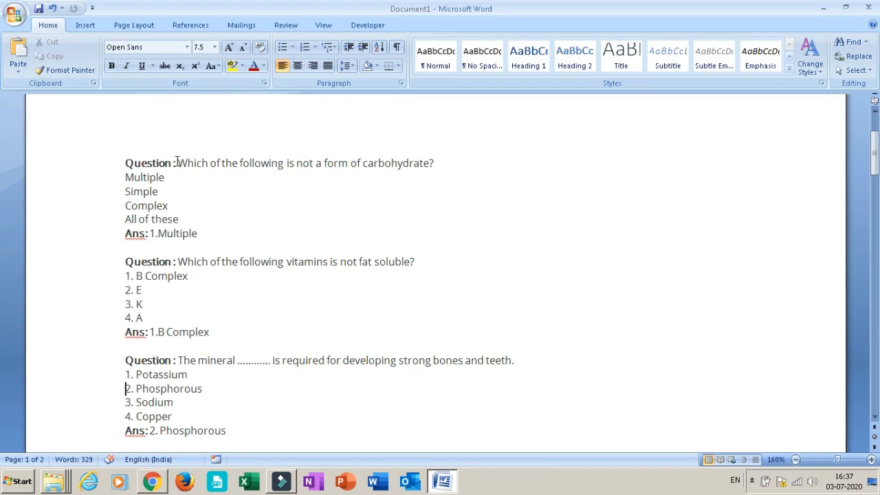
pyautogui.moveTo(179, 162); pyautogui.dragTo(443, 166)
pyautogui.hotkey('ctrl', 'c')
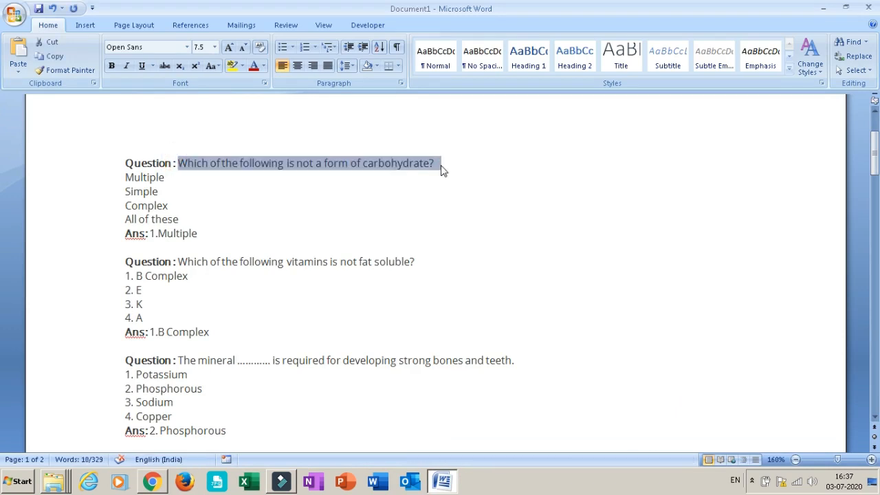
pyautogui.hotkey('alt', 'Tab')
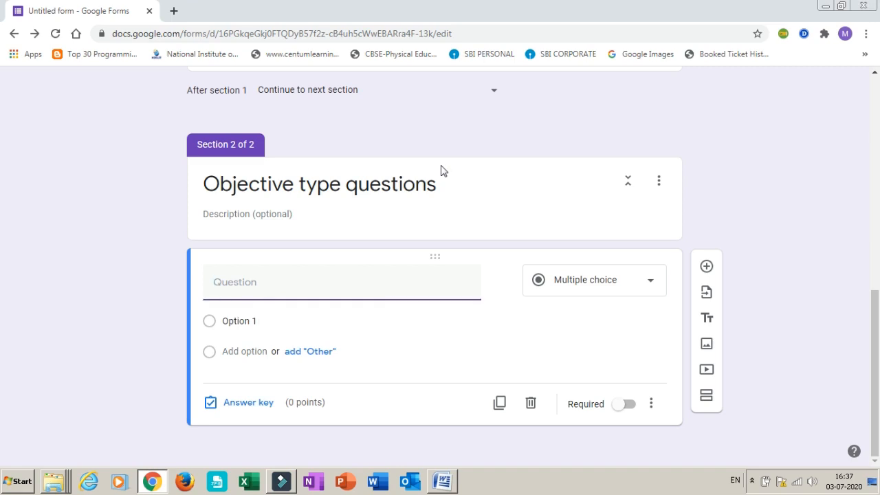
pyautogui.hotkey('ctrl', 'v')
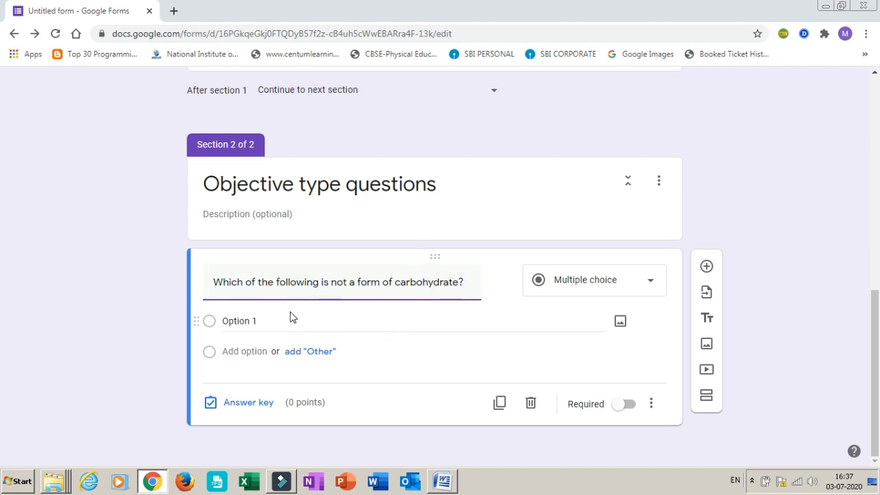
# Copy the carbohydrate question's options from the Word document as "a) Multiple", "b) Simple", "c) Complex" and "d) All of these"
pyautogui.hotkey('alt', 'Tab')
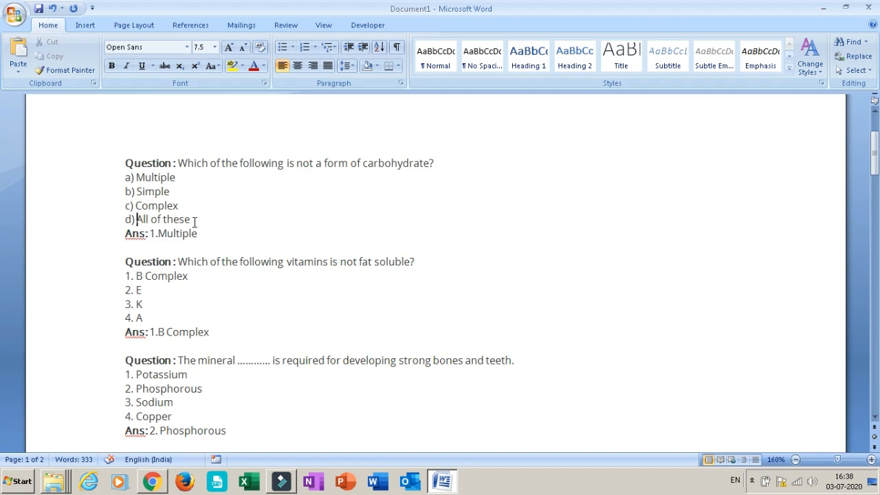
pyautogui.moveTo(194, 222); pyautogui.dragTo(126, 180)
pyautogui.hotkey('ctrl', 'c')
pyautogui.hotkey('alt', 'Tab')
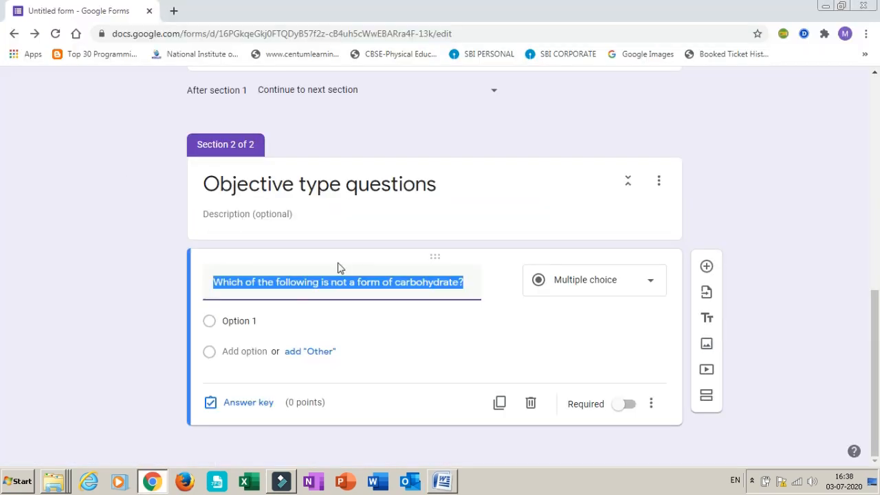
pyautogui.click(236, 321)
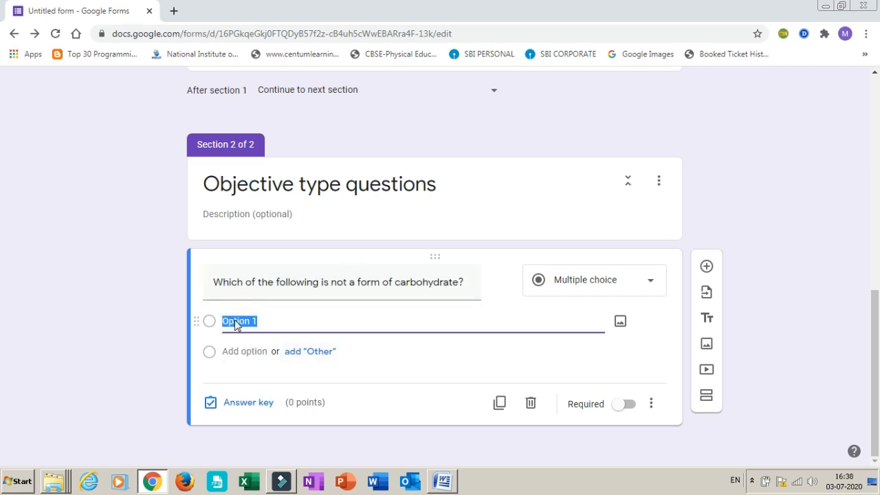
pyautogui.hotkey('ctrl', 'v')
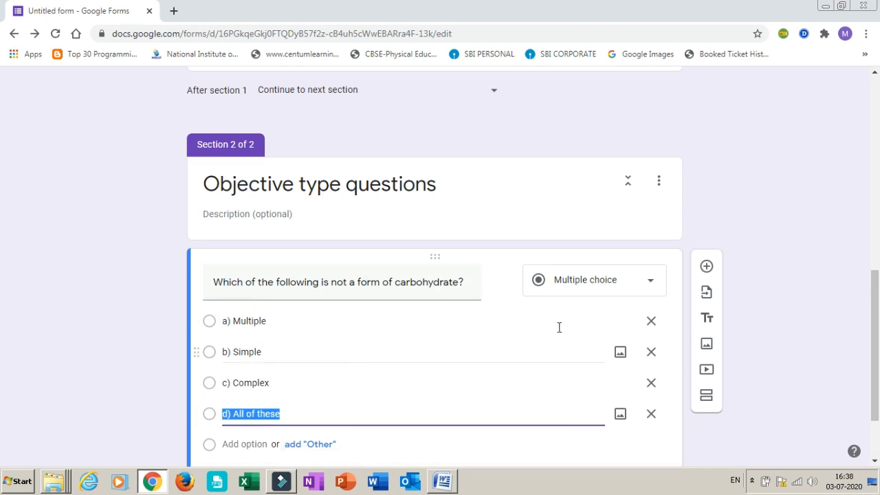
# Check the carbohydrate answer in the Word document, then mark "a) Multiple" as the correct answer and assign the question 2 points
pyautogui.moveTo(877, 320); pyautogui.dragTo(877, 351)
pyautogui.hotkey('alt', 'Tab')
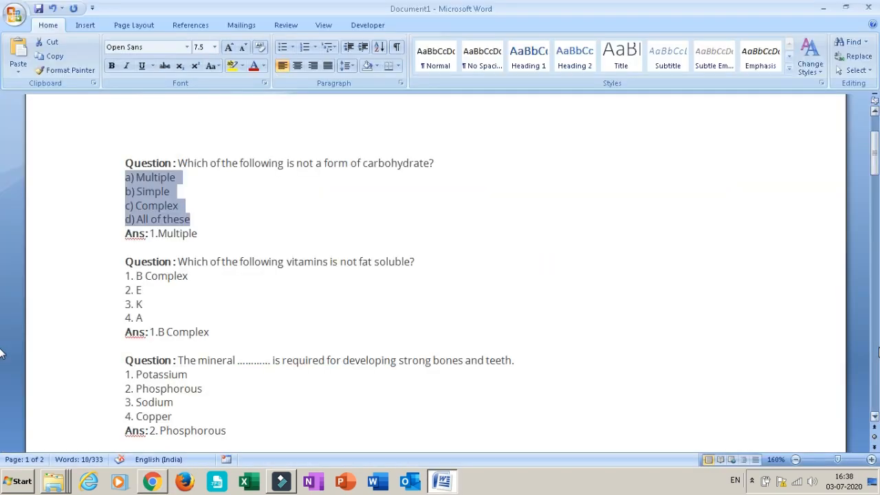
pyautogui.hotkey('alt', 'Tab')
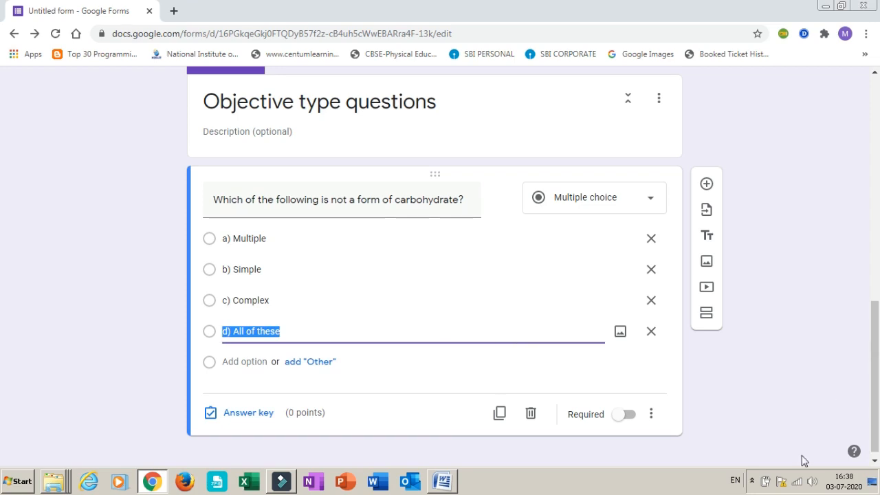
pyautogui.click(243, 413)
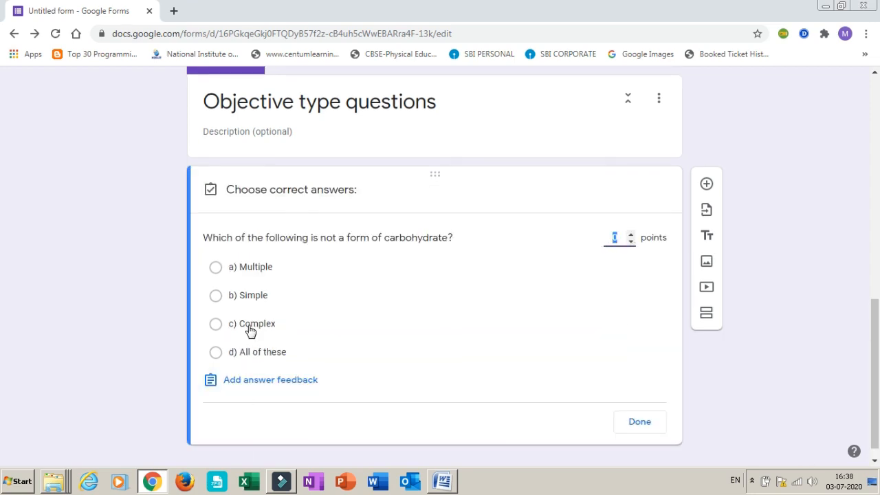
pyautogui.click(215, 268)
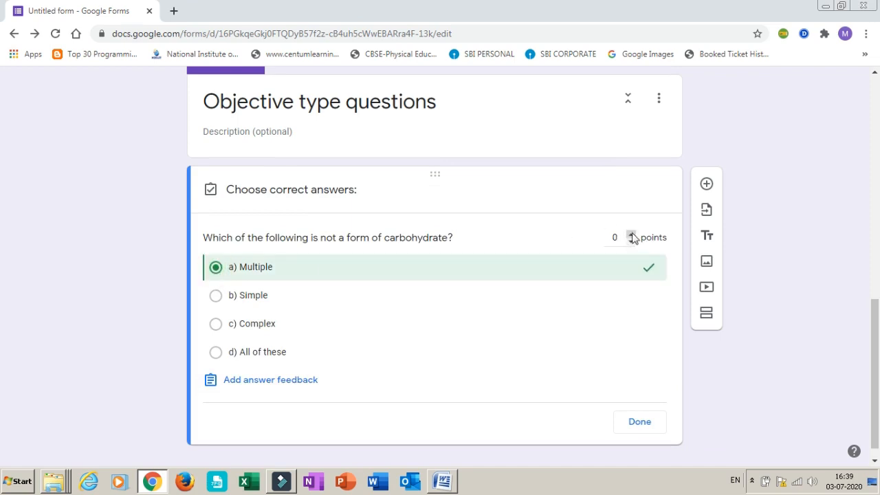
pyautogui.click(631, 235)
pyautogui.click(631, 234)
pyautogui.click(639, 422)
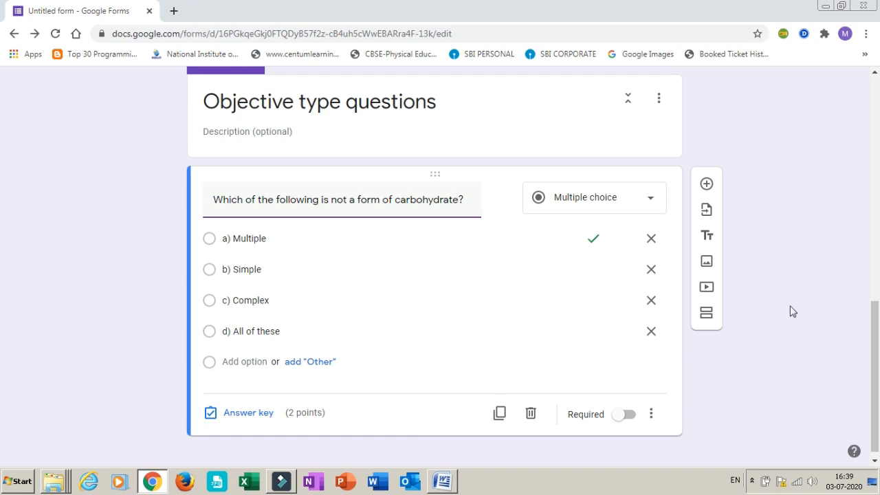
# Add another question and copy its text, "Which of the following vitamins is not fat soluble?", from the Word document
pyautogui.click(706, 186)
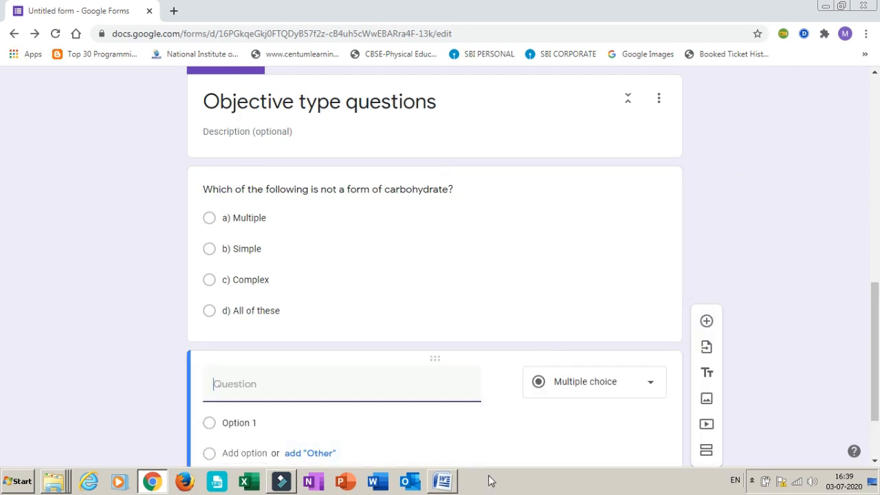
pyautogui.hotkey('alt', 'Tab')
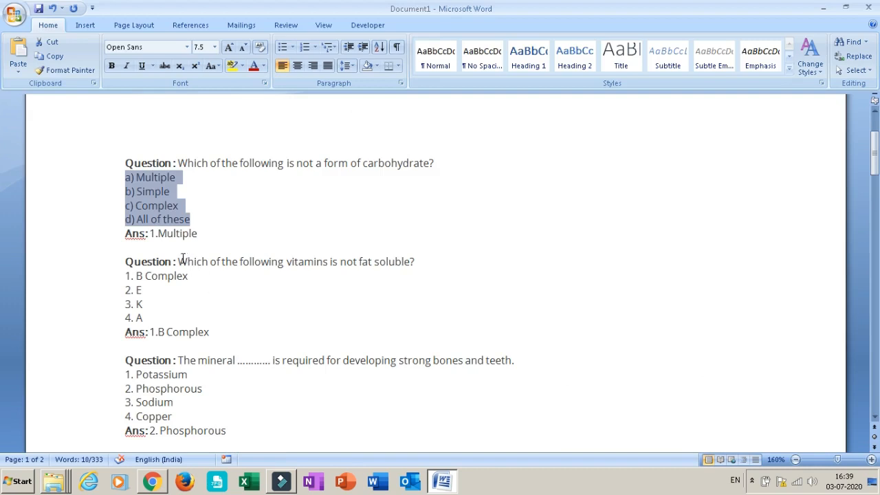
pyautogui.moveTo(179, 261); pyautogui.dragTo(484, 266)
pyautogui.hotkey('ctrl', 'c')
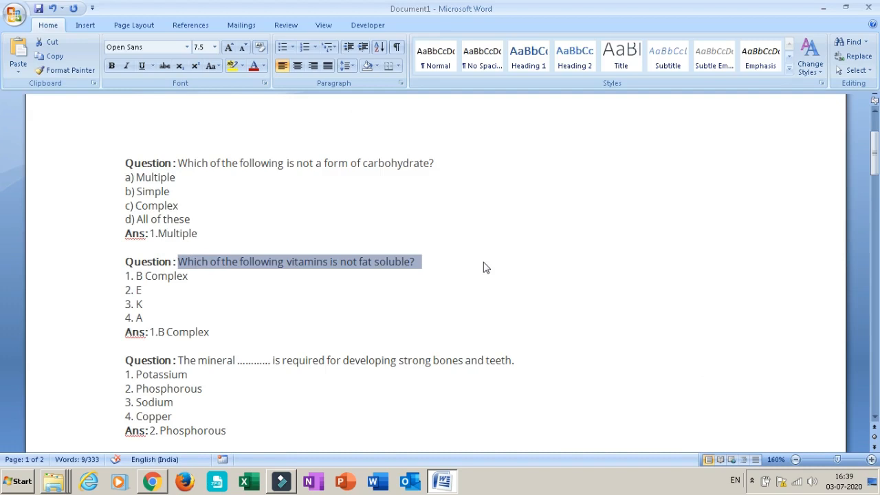
pyautogui.hotkey('alt', 'Tab')
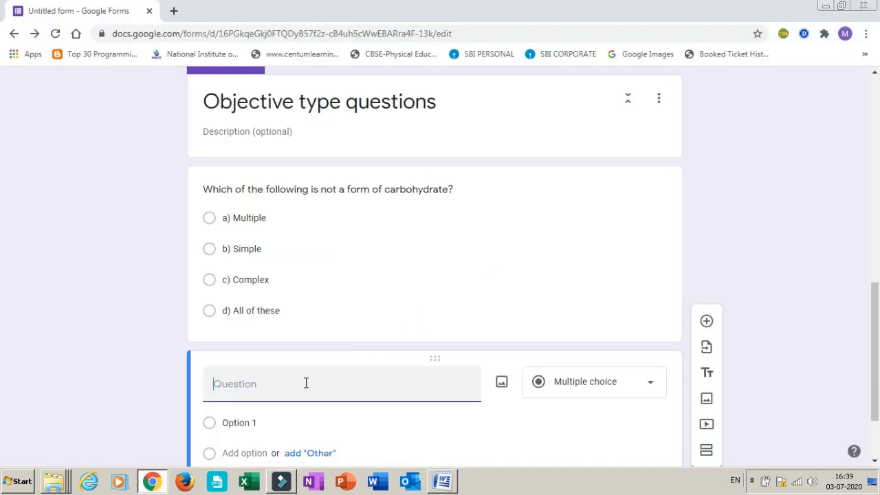
pyautogui.hotkey('ctrl', 'v')
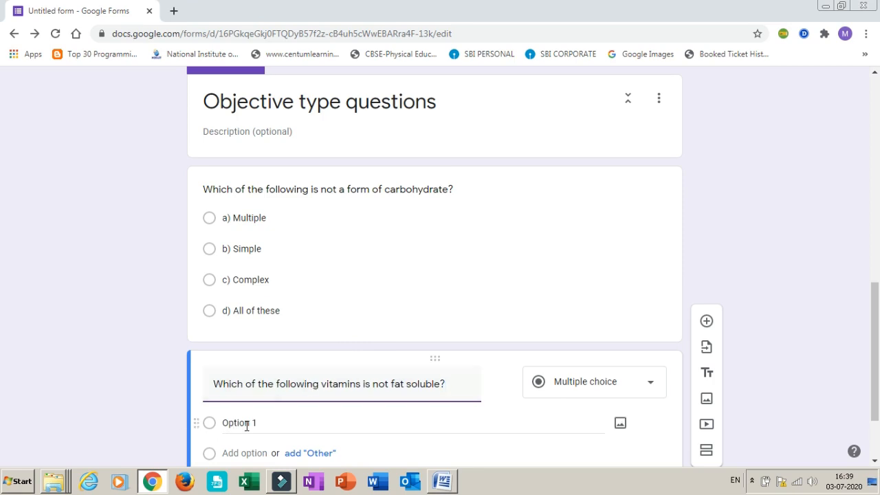
# Copy the vitamin question's four options, "1. B Complex", "2. E", "3. K" and "4. A", from the Word document into its choices
pyautogui.hotkey('alt', 'Tab')
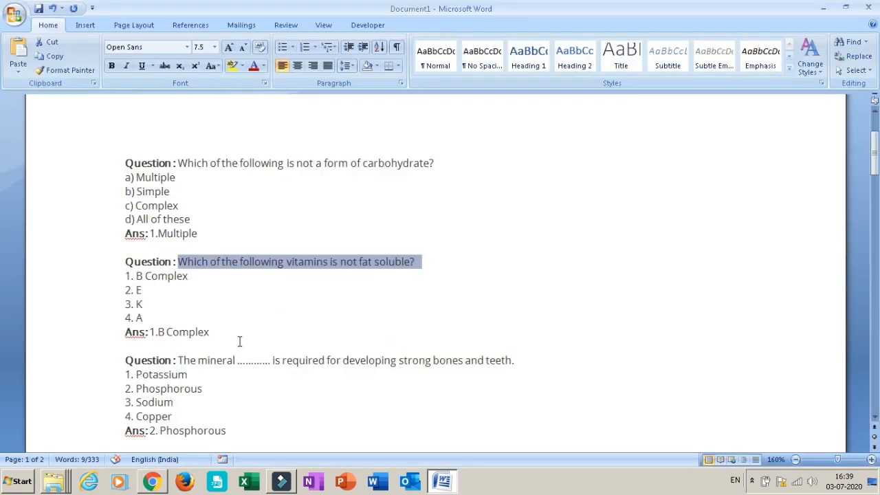
pyautogui.moveTo(143, 317); pyautogui.dragTo(125, 280)
pyautogui.hotkey('ctrl', 'c')
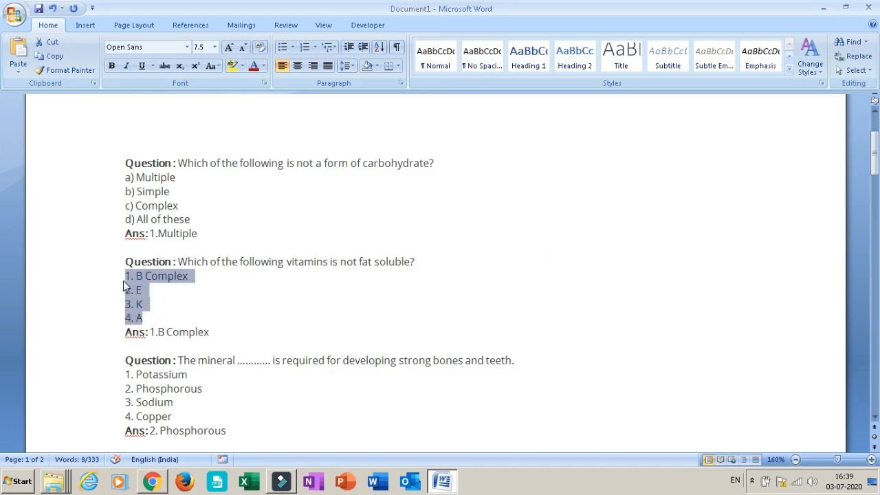
pyautogui.hotkey('alt', 'Tab')
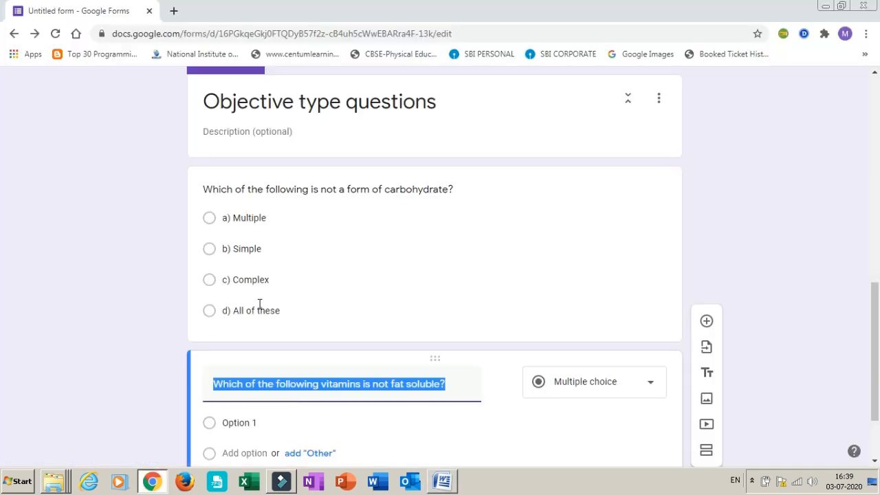
pyautogui.click(246, 424)
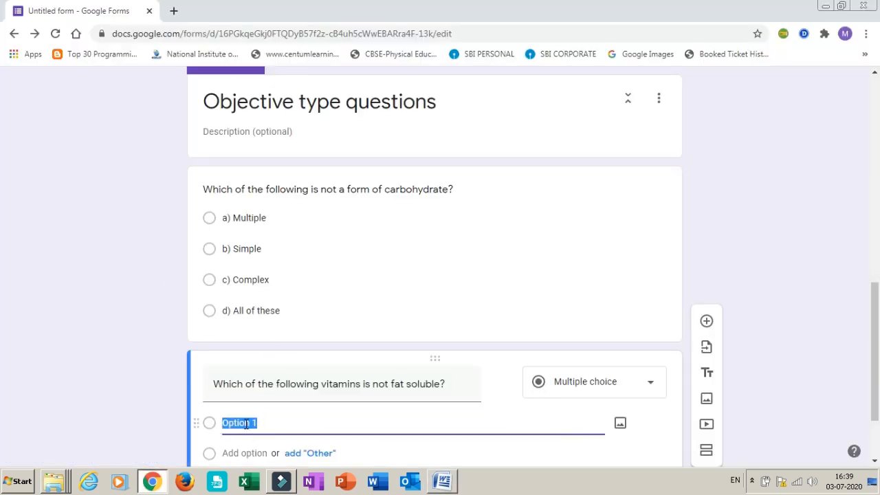
pyautogui.hotkey('ctrl', 'v')
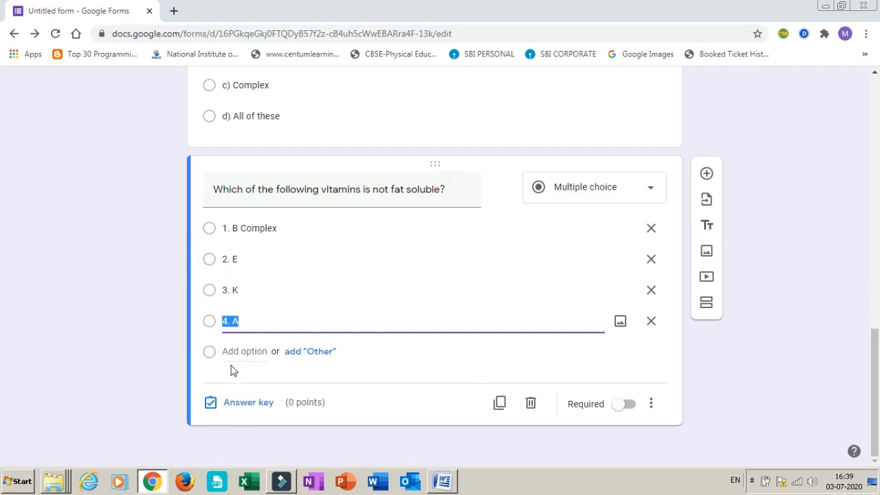
# Mark "1. B Complex" as the vitamin question's correct answer and assign the question 2 points
pyautogui.click(247, 402)
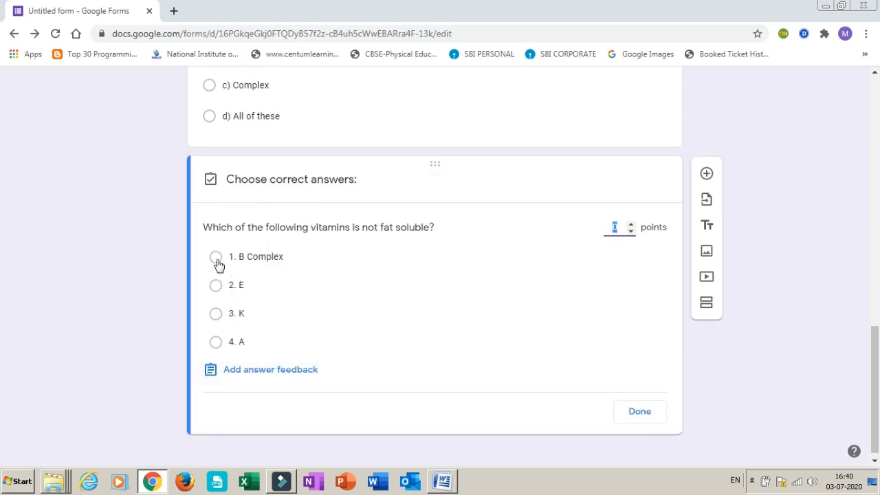
pyautogui.click(215, 257)
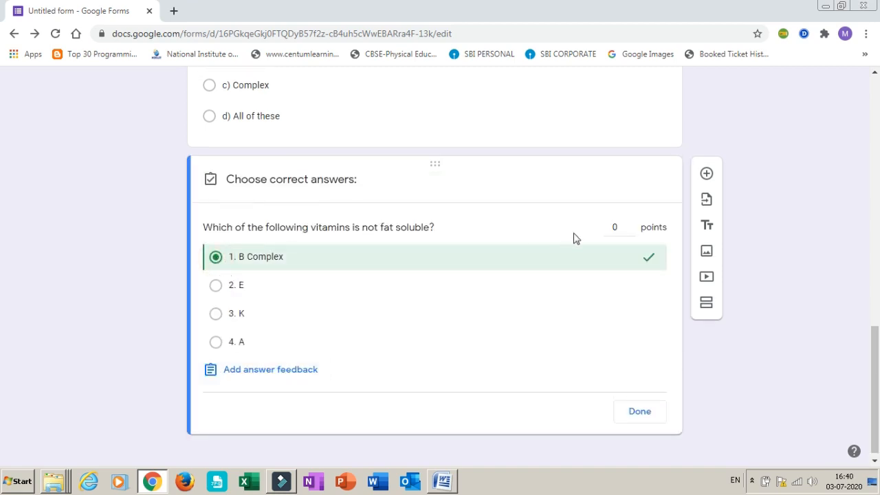
pyautogui.click(631, 224)
pyautogui.click(630, 224)
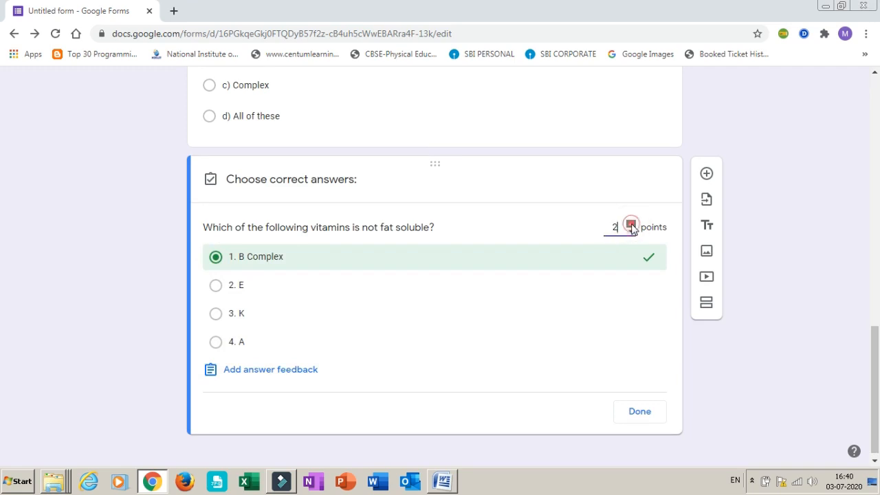
pyautogui.click(637, 413)
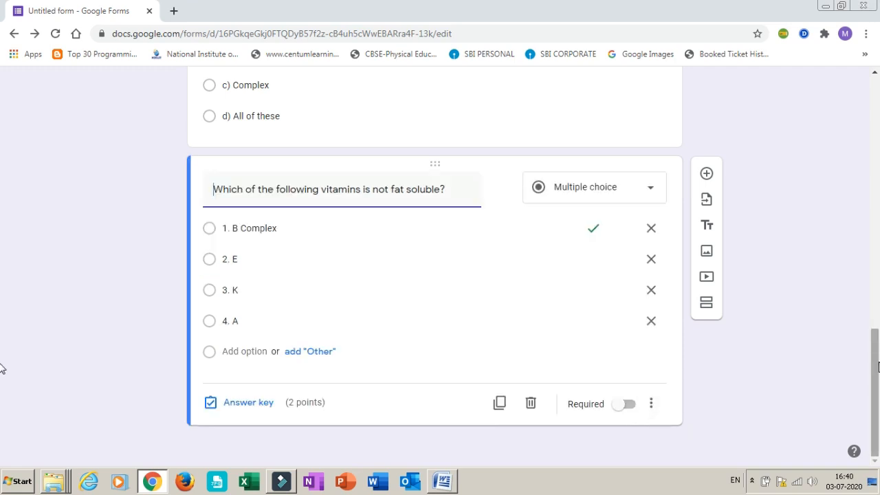
# Add a new multiple-choice question to the objective section and move it below the vitamin question
pyautogui.moveTo(877, 367); pyautogui.dragTo(859, 246)
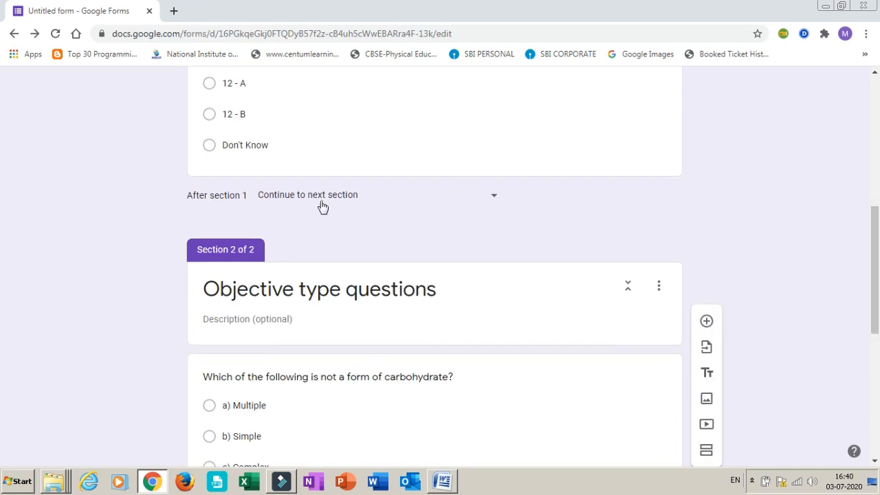
pyautogui.click(493, 195)
pyautogui.moveTo(877, 265); pyautogui.dragTo(877, 451)
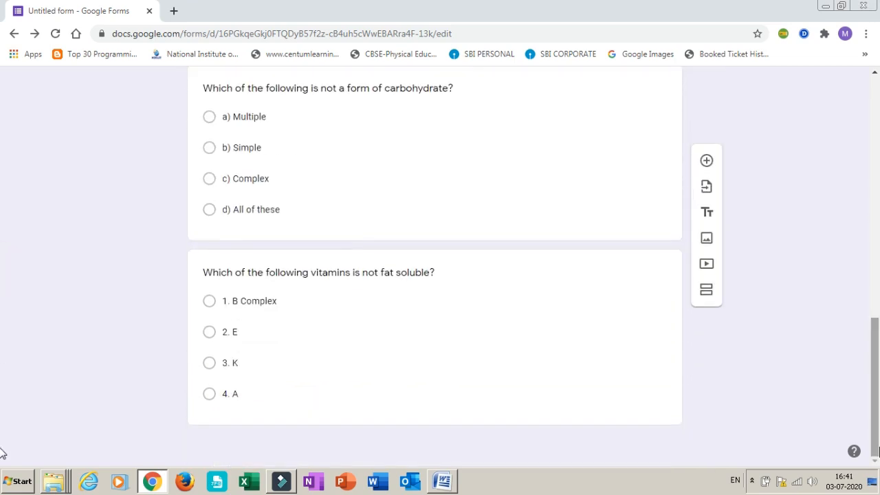
pyautogui.click(706, 160)
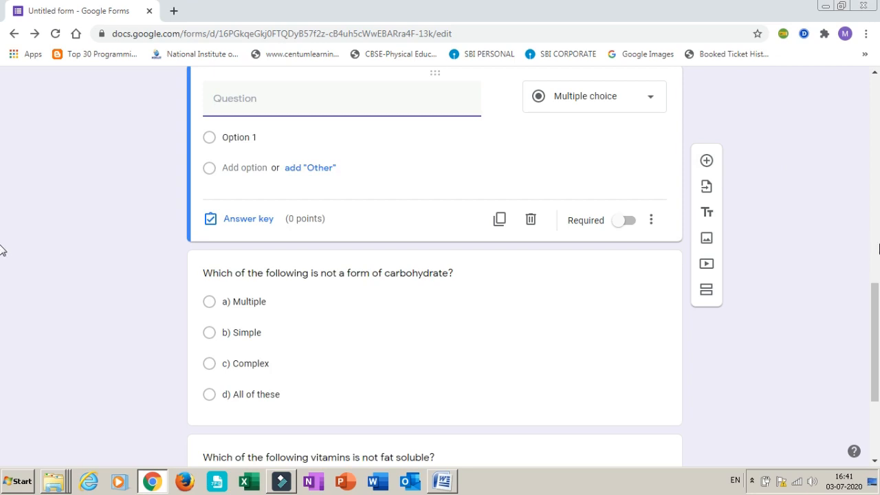
pyautogui.moveTo(876, 293); pyautogui.dragTo(874, 249)
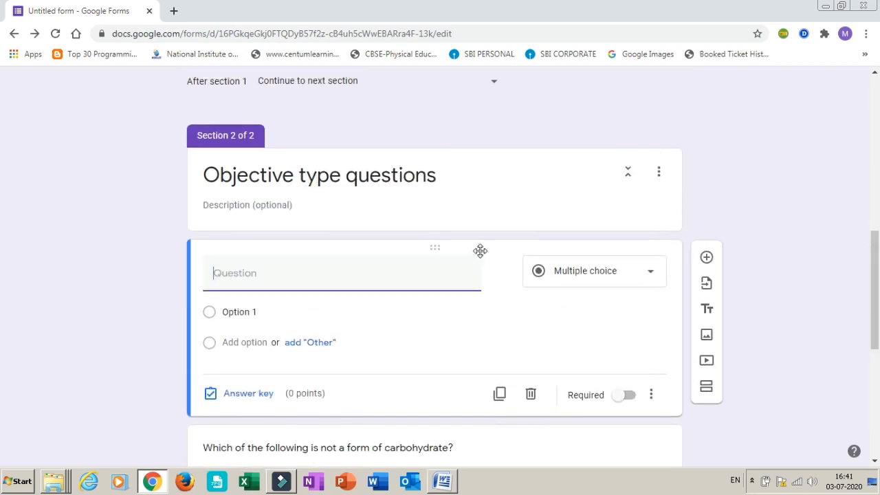
pyautogui.moveTo(435, 249); pyautogui.dragTo(442, 309)
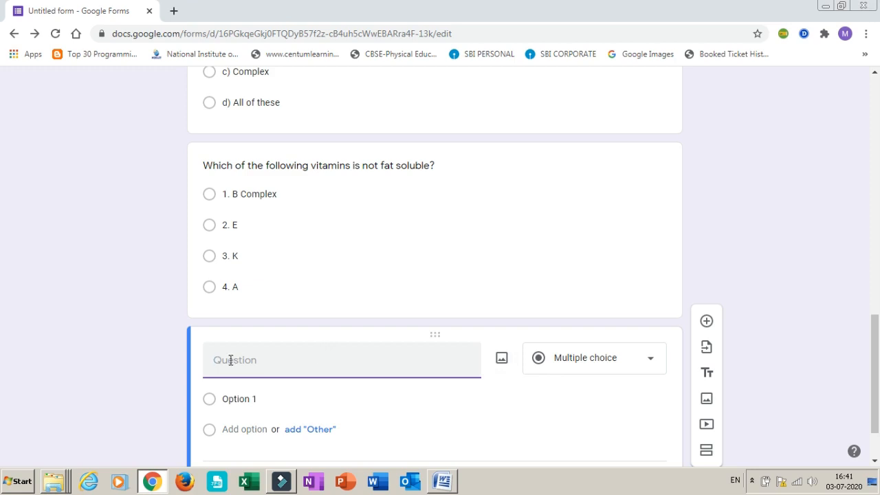
# Insert the "Open-Source" picture from the Downloads folder into the new question
pyautogui.click(502, 360)
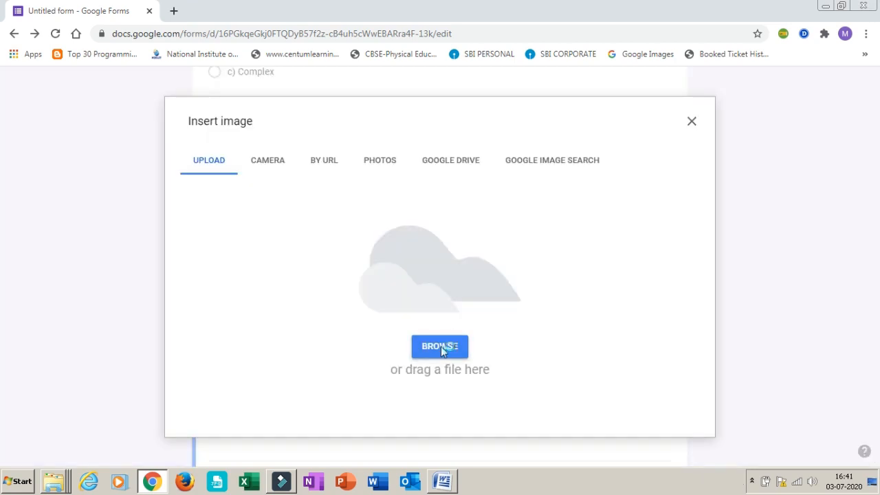
pyautogui.click(441, 345)
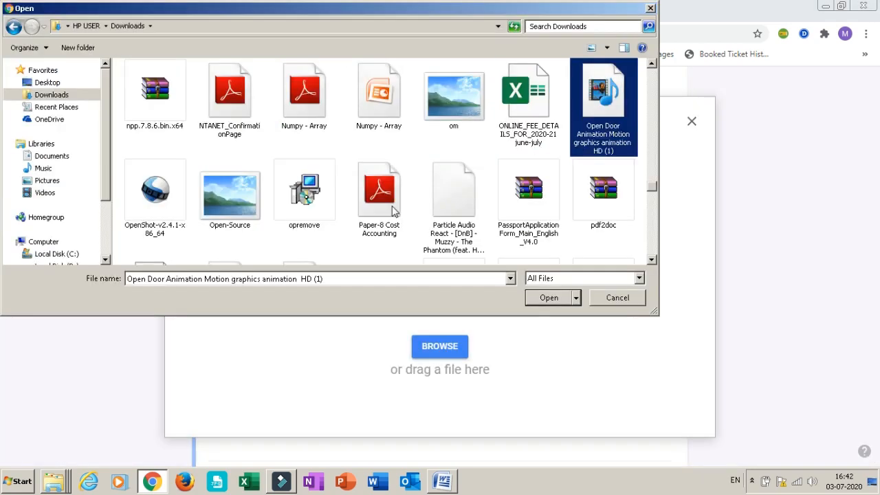
pyautogui.click(232, 198)
pyautogui.click(549, 297)
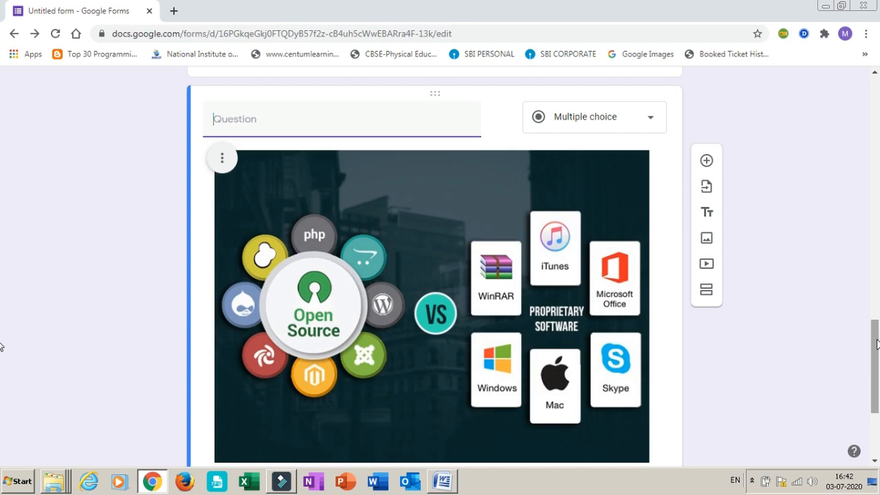
# Enter "This picture is related to :" as the picture question's text
pyautogui.write('This ')
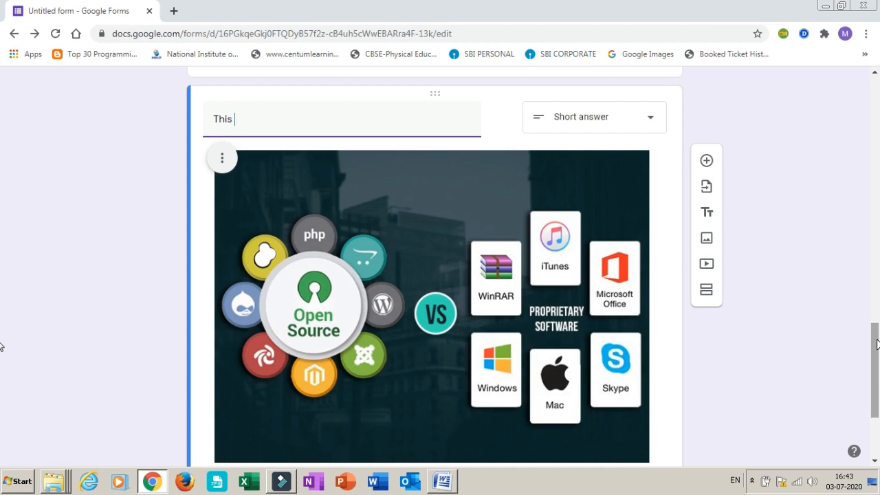
pyautogui.write('cpicture is re')
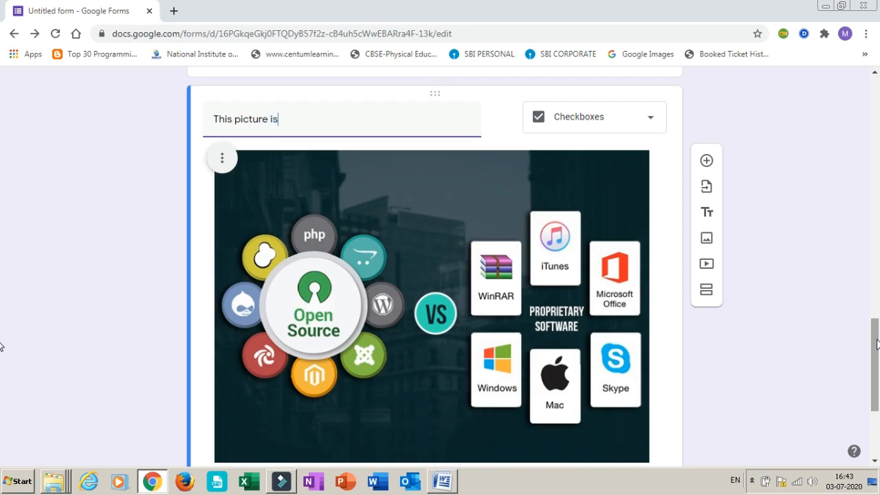
pyautogui.write('lated to')
pyautogui.write(':')
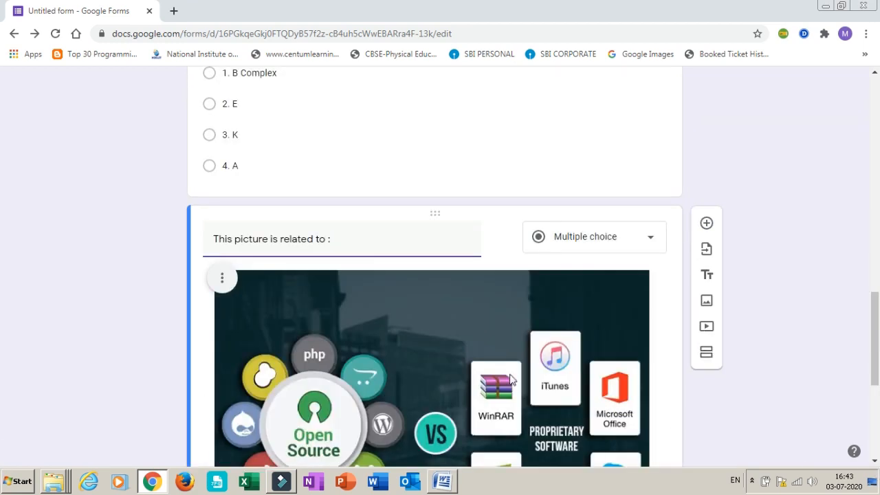
# Fill in the picture question's four options as "OS", "OSS", "comparison" and "None of these"
pyautogui.scroll(-3, 2, 337)
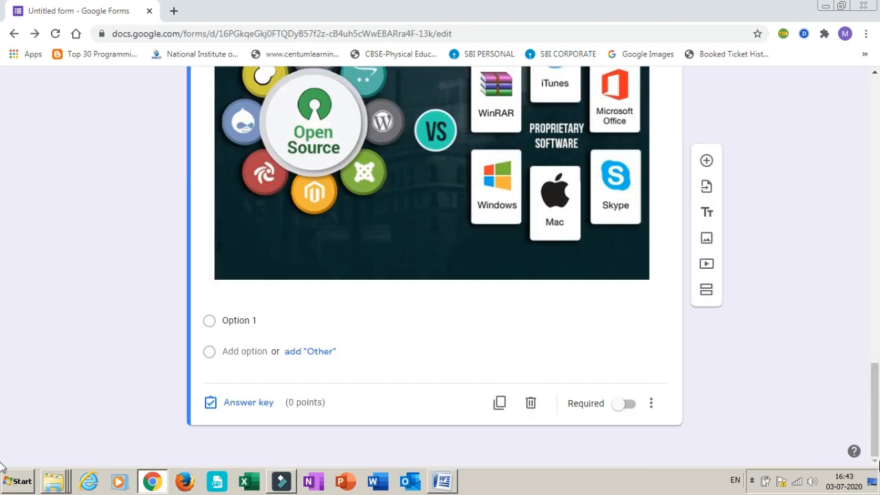
pyautogui.click(242, 322)
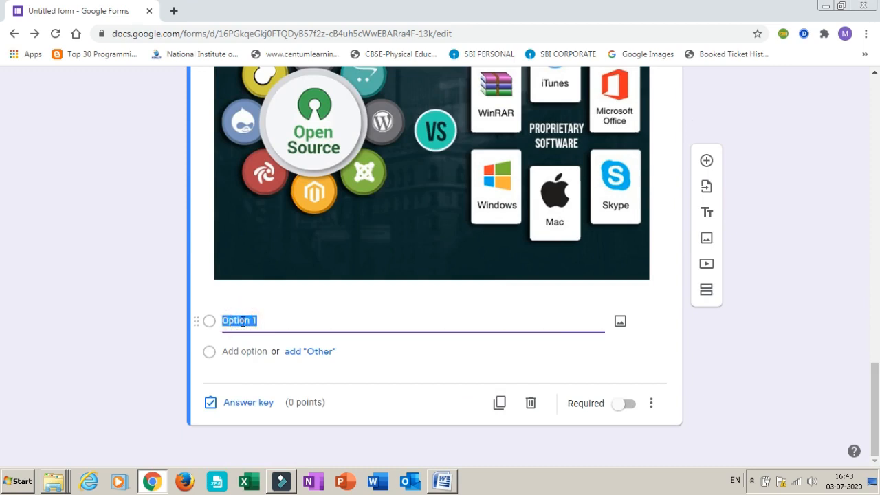
pyautogui.write('OS')
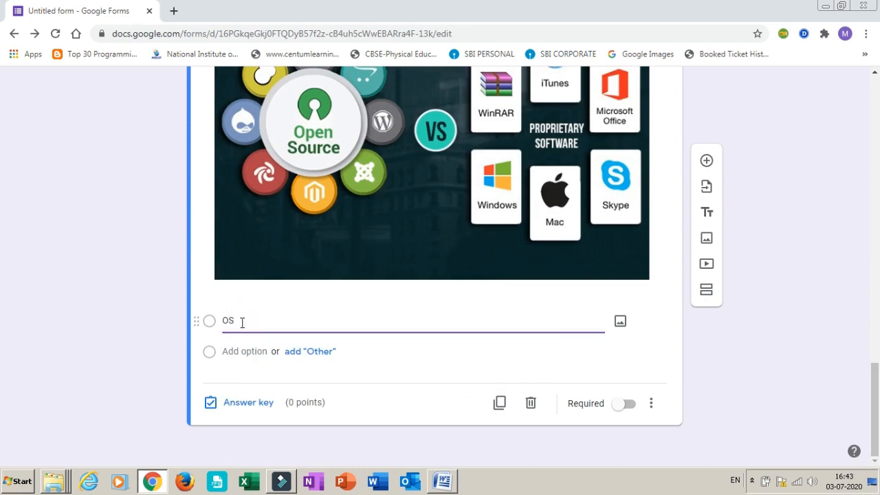
pyautogui.click(241, 351)
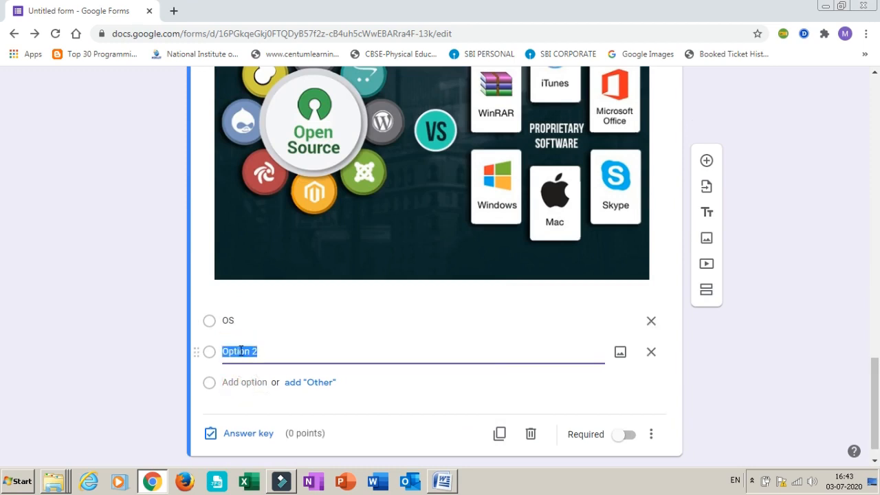
pyautogui.write('OSS')
pyautogui.click(253, 385)
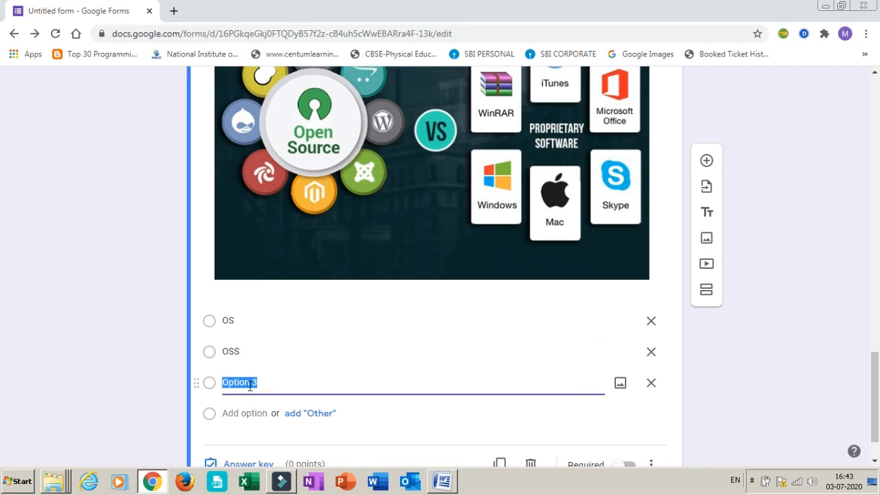
pyautogui.write('comparis')
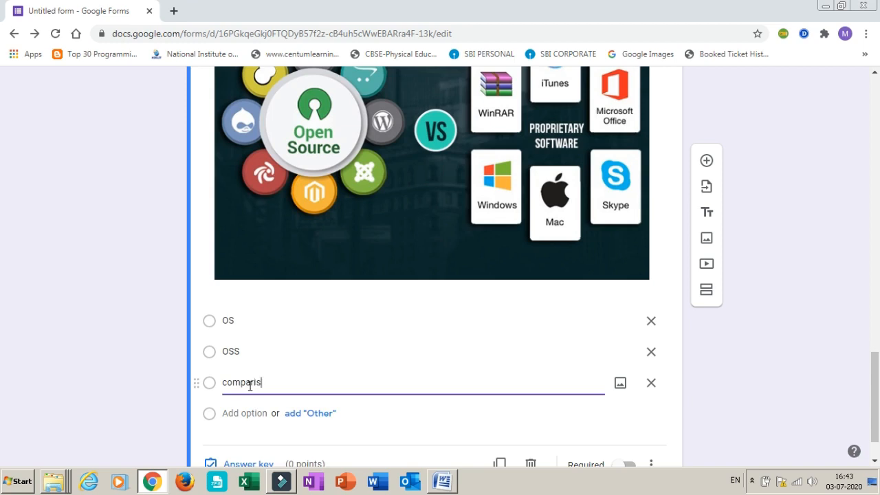
pyautogui.write('on')
pyautogui.click(244, 415)
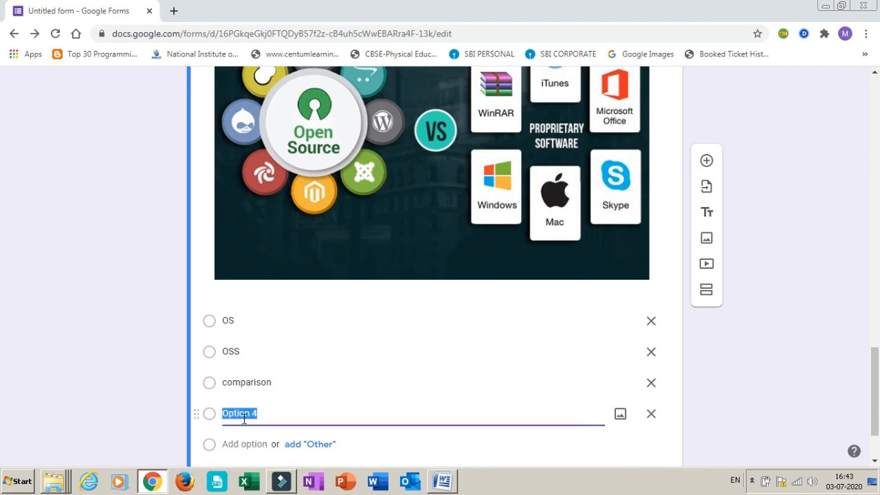
pyautogui.write('None of these')
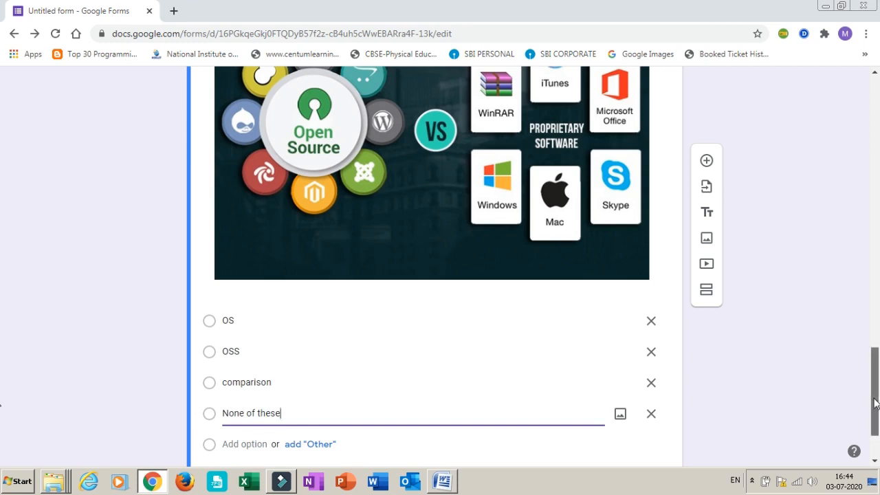
# Mark "comparison" as the picture question's correct answer and assign the question 2 points
pyautogui.scroll(-1, 876, 422)
pyautogui.click(241, 411)
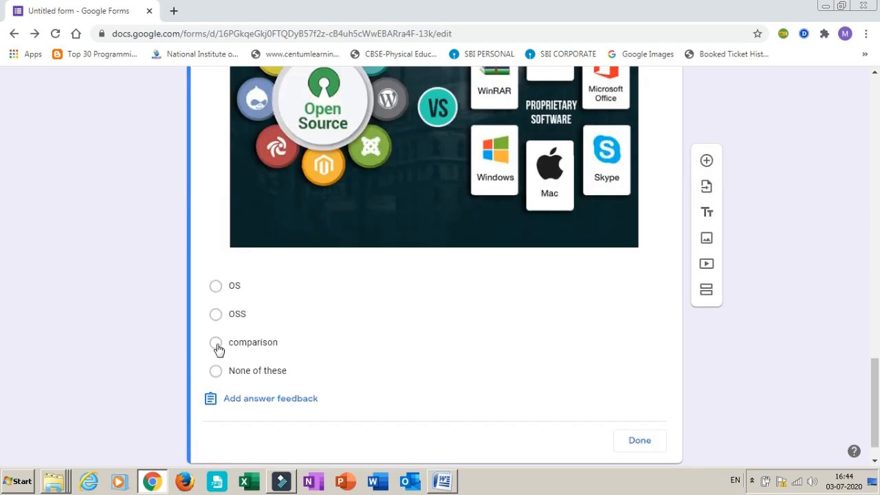
pyautogui.click(216, 345)
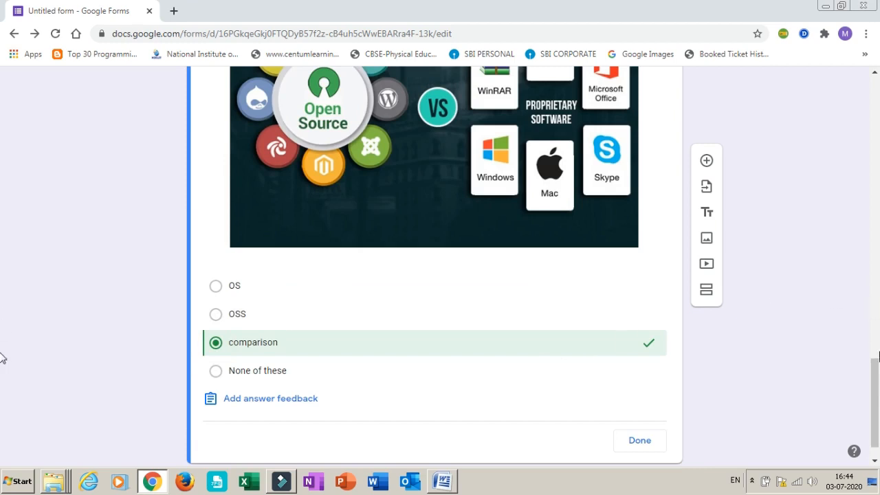
pyautogui.moveTo(878, 383); pyautogui.dragTo(877, 332)
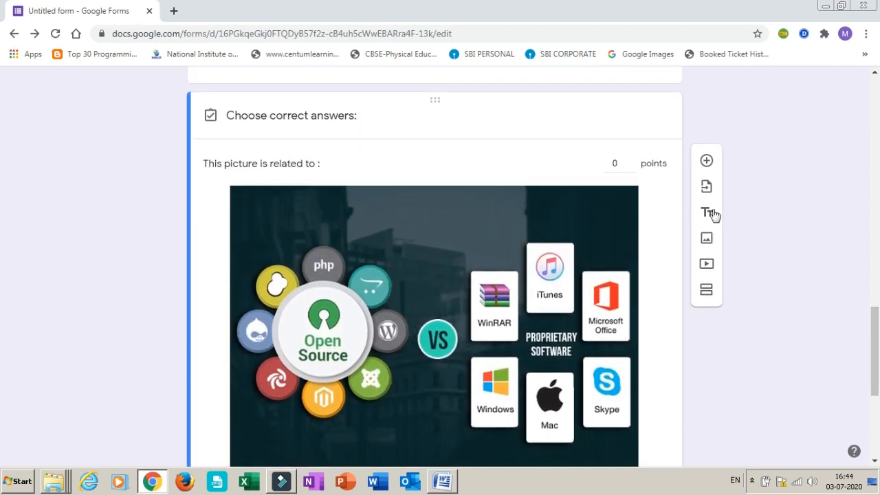
pyautogui.click(630, 160)
pyautogui.click(631, 160)
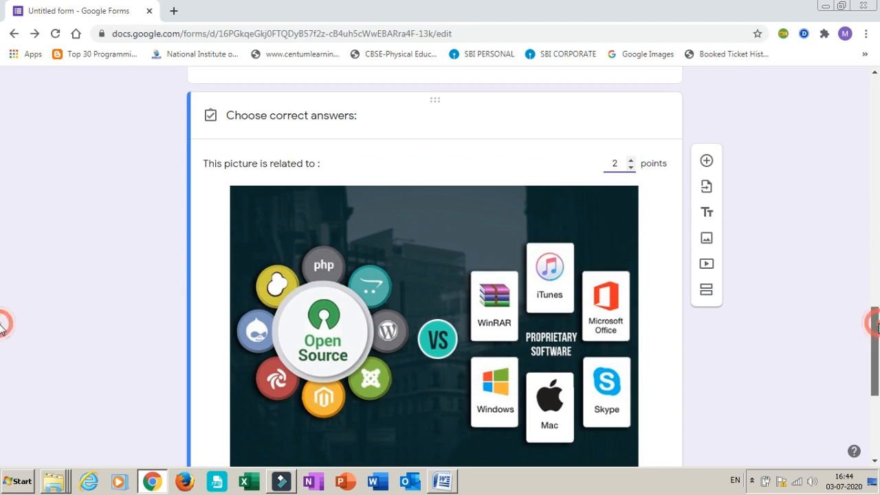
pyautogui.scroll(-3, 2, 329)
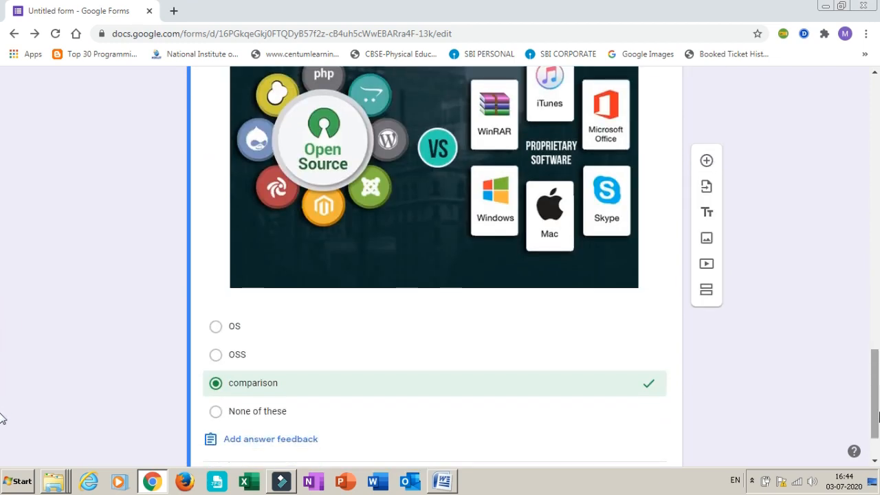
pyautogui.scroll(-1, 2, 439)
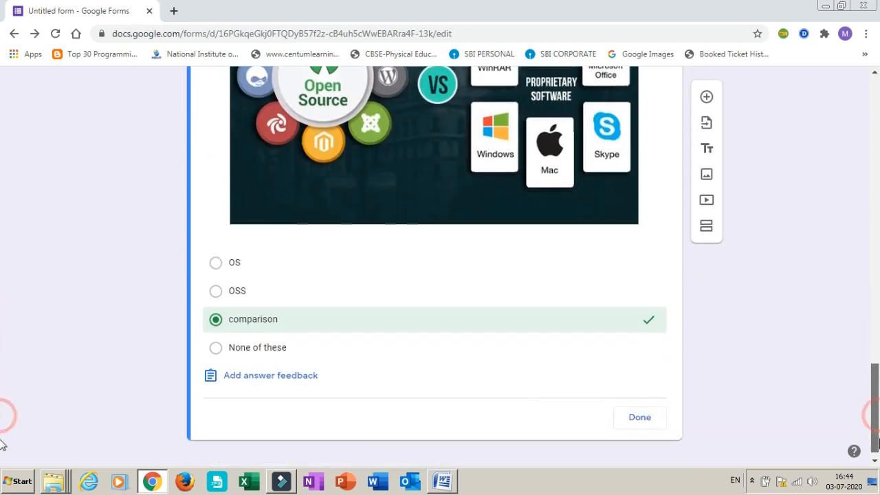
pyautogui.click(638, 404)
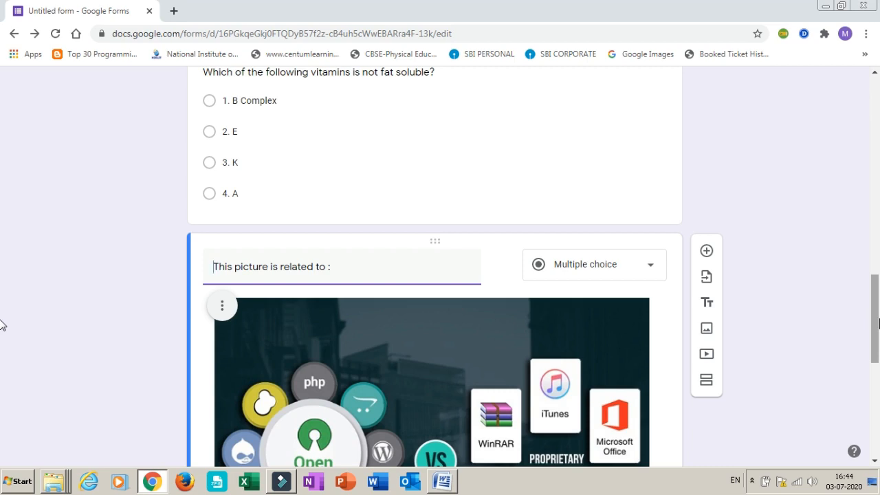
# Switch to the Word document and look through the differential-equation questions on its second page for one to use in the quiz
pyautogui.moveTo(878, 322); pyautogui.dragTo(878, 466)
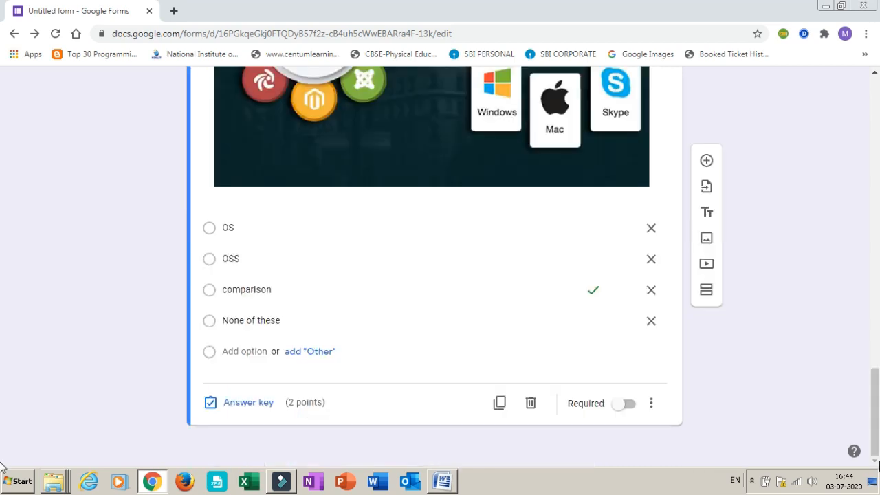
pyautogui.click(443, 483)
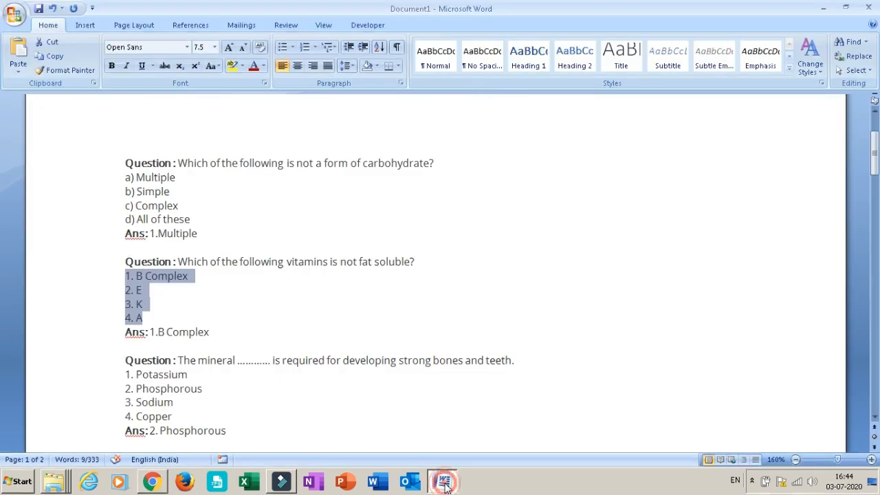
pyautogui.click(574, 287)
pyautogui.press('Down')
pyautogui.press('Down')
pyautogui.press('Down')
pyautogui.press('Down')
pyautogui.press('Down')
pyautogui.press('Down')
pyautogui.press('Down')
pyautogui.press('Down')
pyautogui.press('Down')
pyautogui.press('Down')
pyautogui.press('Down')
pyautogui.press('Down')
pyautogui.press('Down')
pyautogui.press('Down')
pyautogui.press('Down')
pyautogui.press('Down')
pyautogui.press('Down')
pyautogui.press('Down')
pyautogui.press('Down')
pyautogui.press('Down')
pyautogui.press('Down')
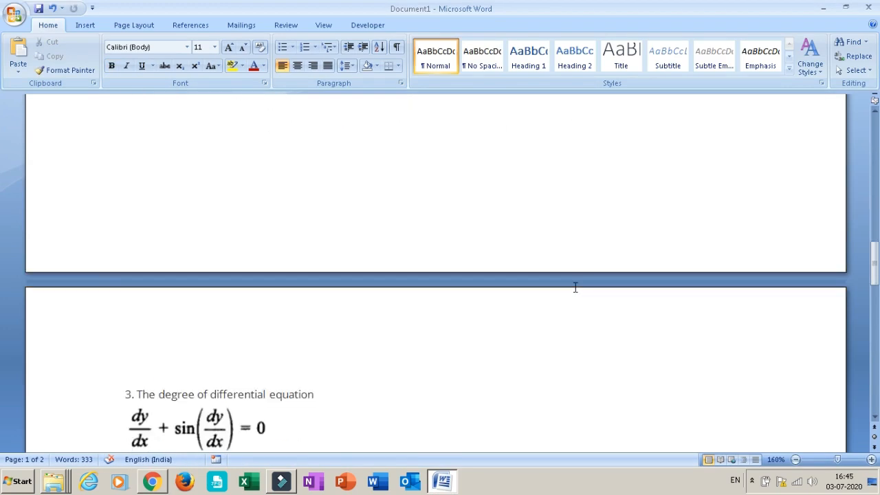
pyautogui.press('Down')
pyautogui.press('Down')
pyautogui.press('Down')
pyautogui.press('Down')
pyautogui.press('Down')
pyautogui.press('Down')
pyautogui.press('Down')
pyautogui.press('Down')
pyautogui.press('Down')
pyautogui.press('Down')
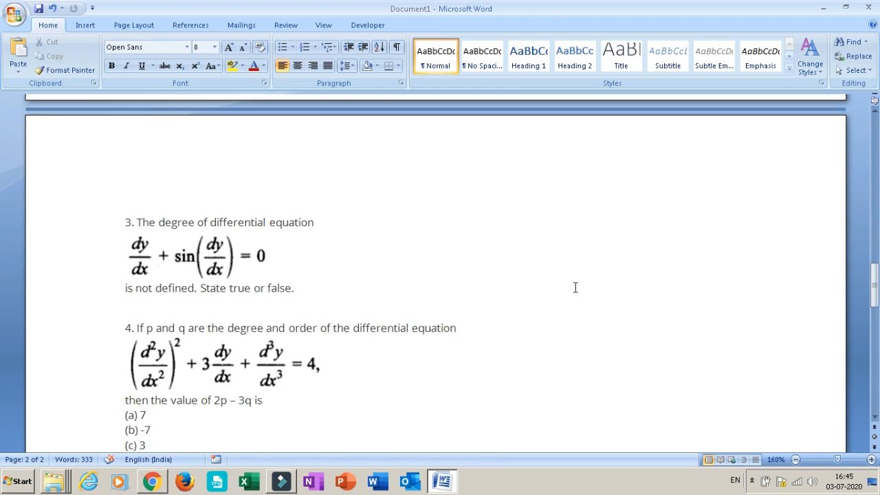
pyautogui.press('Down')
pyautogui.press('Down')
pyautogui.press('Down')
pyautogui.press('Down')
pyautogui.press('Down')
pyautogui.press('Down')
pyautogui.press('Down')
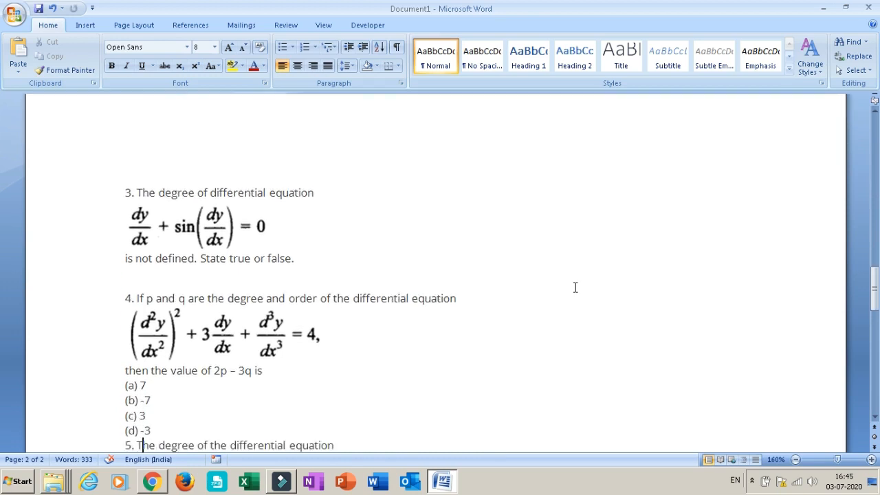
pyautogui.press('Down')
pyautogui.press('Down')
pyautogui.press('Down')
pyautogui.press('Down')
pyautogui.press('Down')
pyautogui.press('Down')
pyautogui.press('Down')
pyautogui.press('Down')
pyautogui.press('Down')
pyautogui.press('Down')
pyautogui.press('Down')
pyautogui.press('Down')
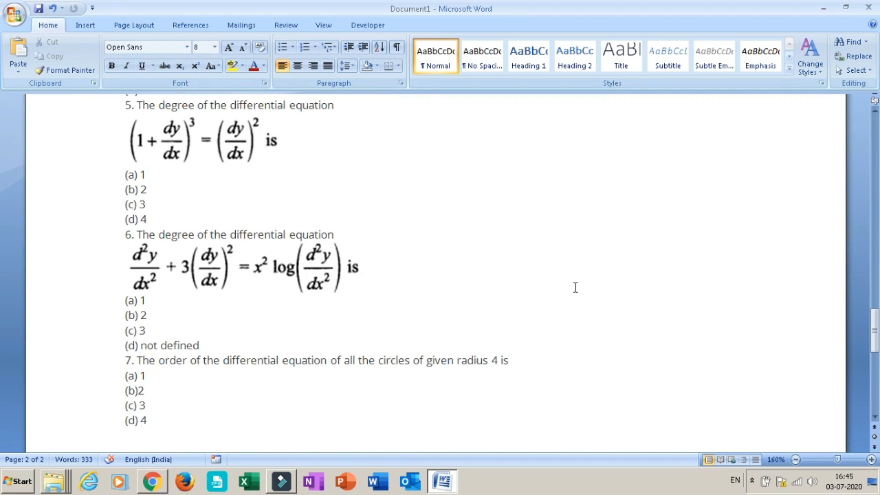
pyautogui.press('Up')
pyautogui.press('Up')
pyautogui.press('Up')
pyautogui.press('Up')
pyautogui.press('Up')
pyautogui.press('Up')
pyautogui.press('Up')
pyautogui.press('Up')
pyautogui.press('Up')
pyautogui.press('Up')
pyautogui.press('Up')
pyautogui.press('Up')
pyautogui.press('Up')
pyautogui.press('Up')
pyautogui.press('Up')
pyautogui.press('Up')
pyautogui.press('Up')
pyautogui.press('Up')
pyautogui.press('Up')
pyautogui.press('Up')
pyautogui.press('Down')
pyautogui.press('Down')
pyautogui.press('Down')
pyautogui.press('Down')
pyautogui.press('Down')
pyautogui.press('Down')
pyautogui.press('Down')
pyautogui.press('Down')
pyautogui.press('Down')
pyautogui.press('Down')
pyautogui.press('Down')
pyautogui.press('Down')
pyautogui.press('Down')
pyautogui.press('Down')
pyautogui.press('Down')
pyautogui.press('Down')
pyautogui.press('Down')
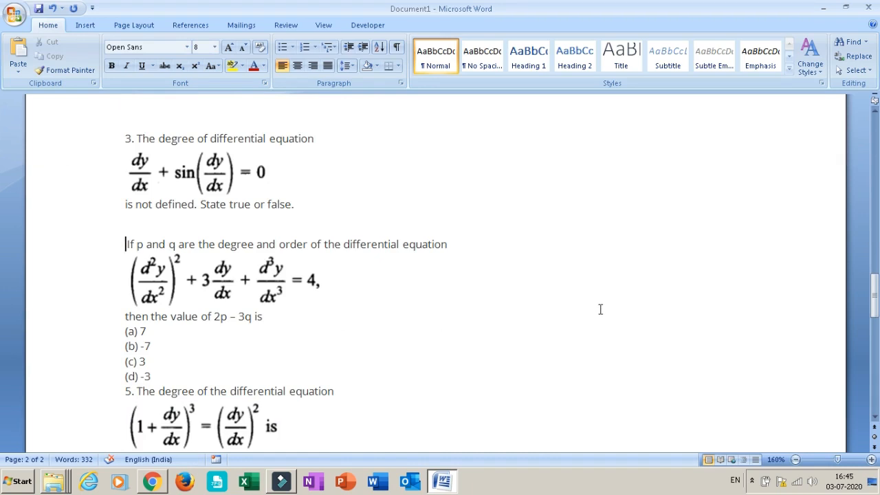
# Open the Snipping Tool and capture the "If p and q are the degree and order" question, from its first line through "2p – 3q is"
pyautogui.click(727, 322)
pyautogui.press('super')
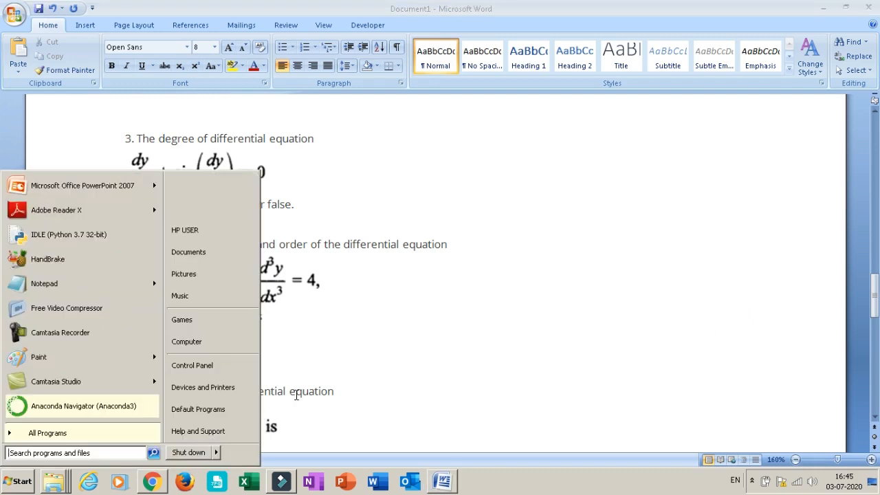
pyautogui.write('snipp')
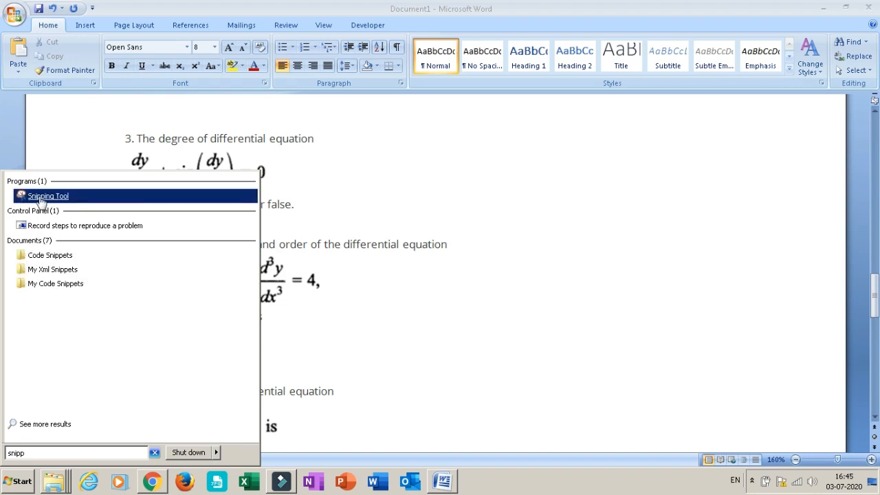
pyautogui.click(41, 200)
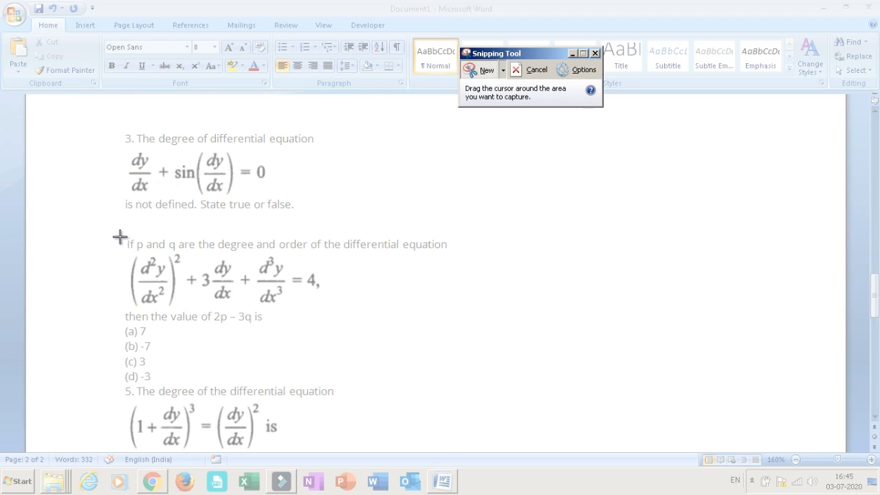
pyautogui.moveTo(118, 235); pyautogui.dragTo(457, 323)
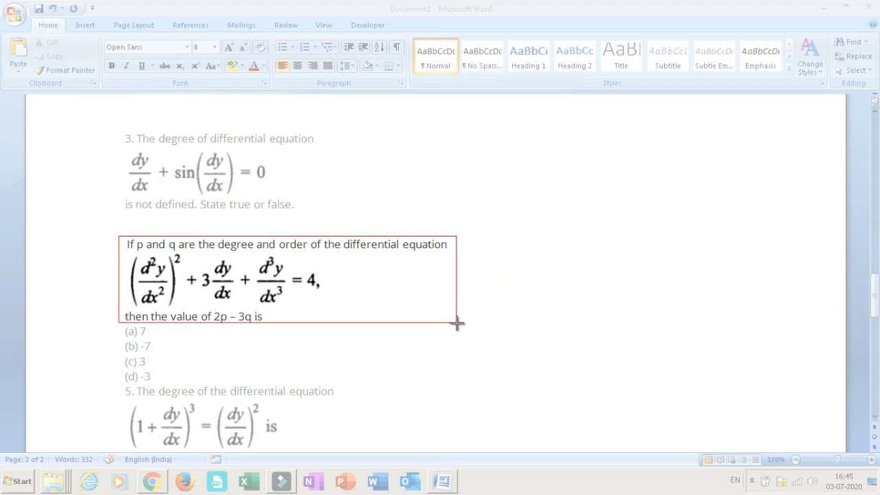
pyautogui.moveTo(457, 323); pyautogui.dragTo(457, 328)
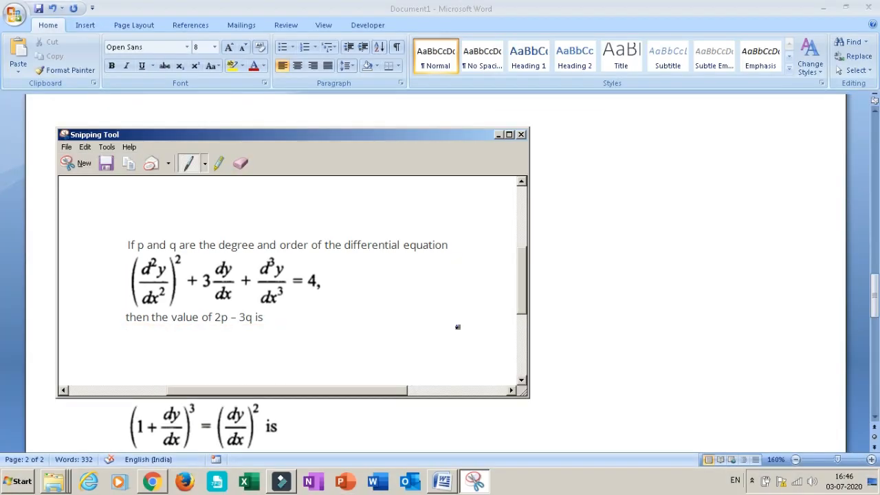
# Save the captured p and q question to the desktop as a JPEG file named 1
pyautogui.click(106, 165)
pyautogui.write('1')
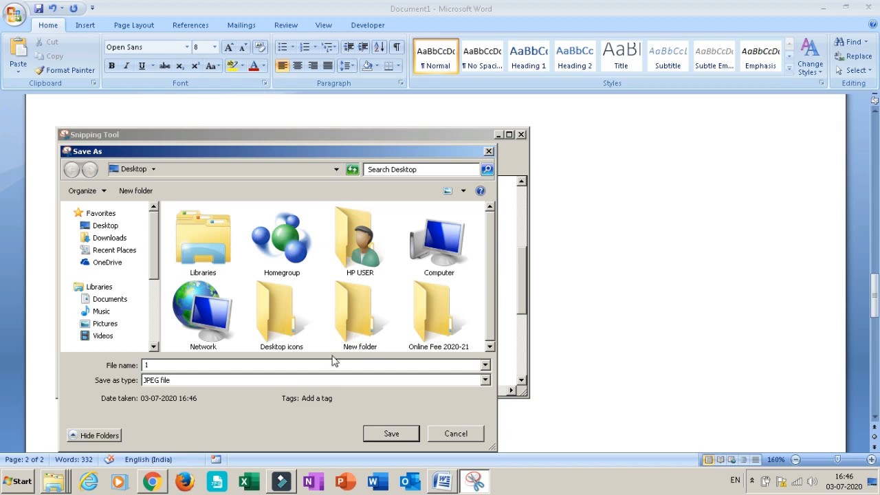
pyautogui.click(390, 434)
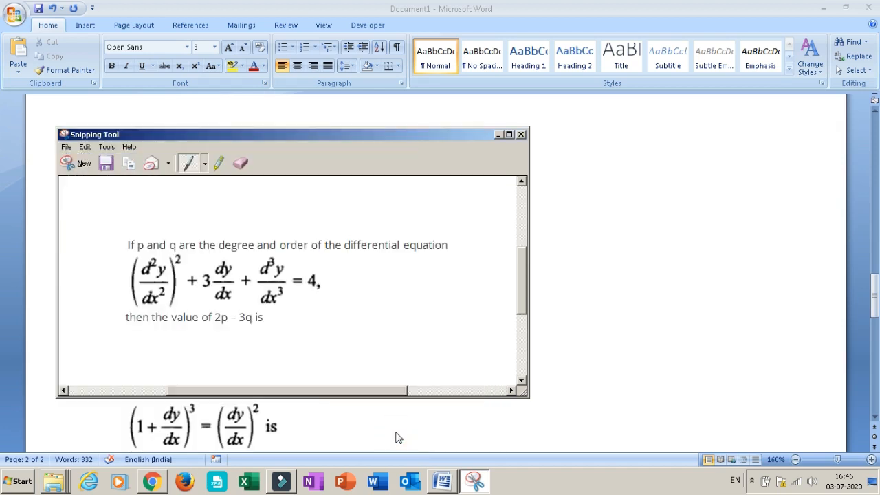
# Remove the number "6." in front of the degree question containing the log term in the Word document
pyautogui.click(78, 167)
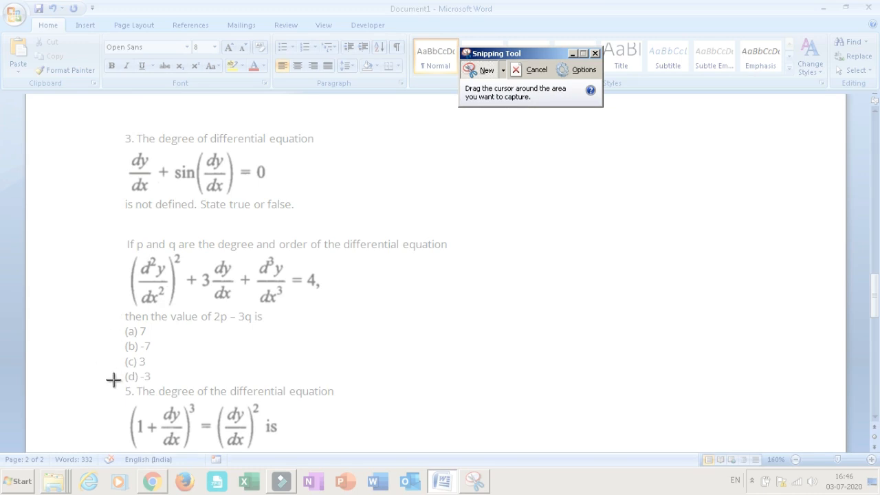
pyautogui.click(874, 417)
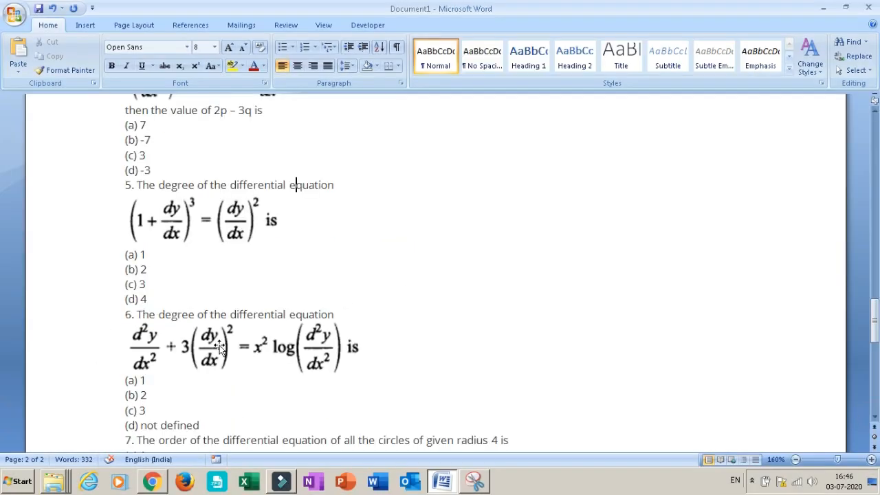
pyautogui.click(137, 315)
pyautogui.press('BackSpace')
pyautogui.press('BackSpace')
pyautogui.press('BackSpace')
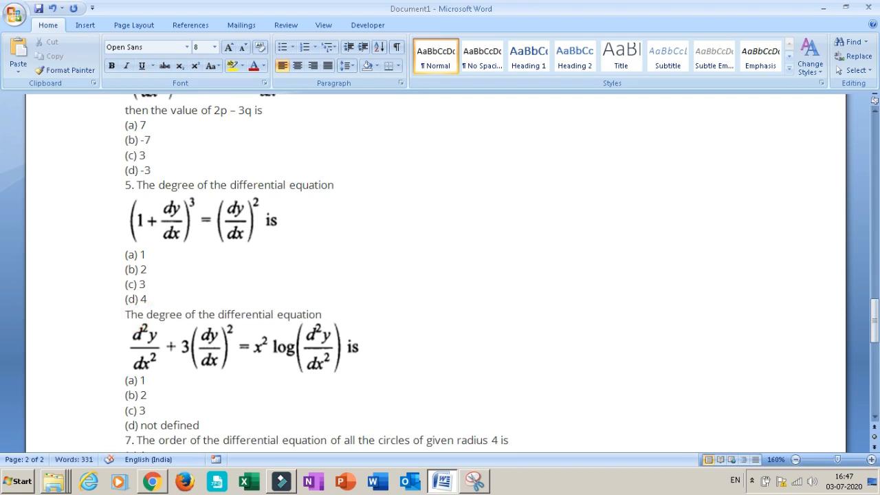
# Snip the unnumbered degree question with the log term, without its options, and save it to the desktop as a JPEG named 2
pyautogui.click(476, 482)
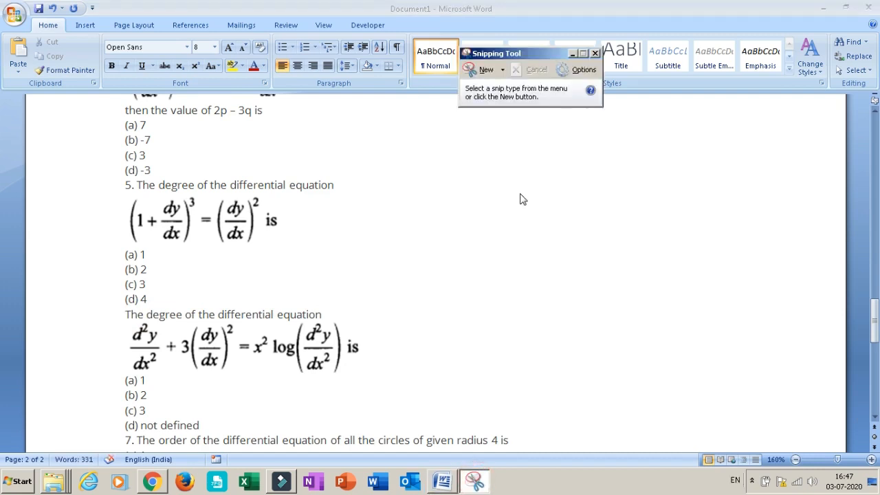
pyautogui.click(483, 71)
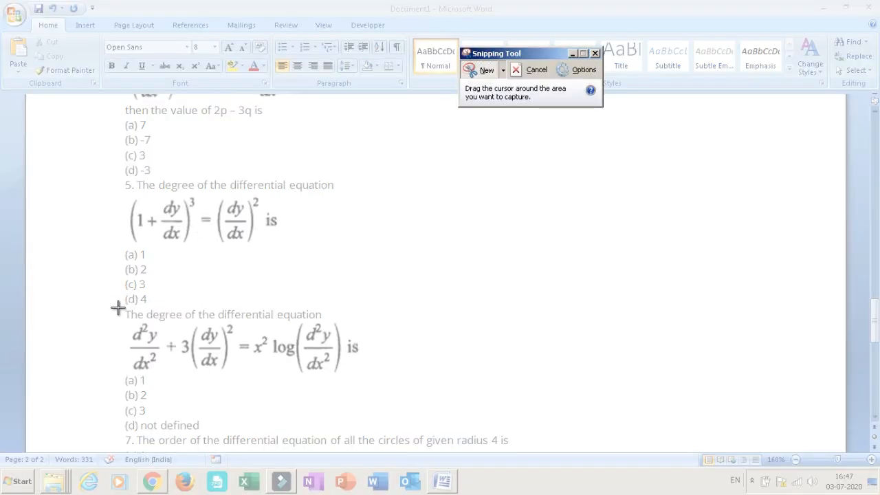
pyautogui.moveTo(119, 308); pyautogui.dragTo(382, 375)
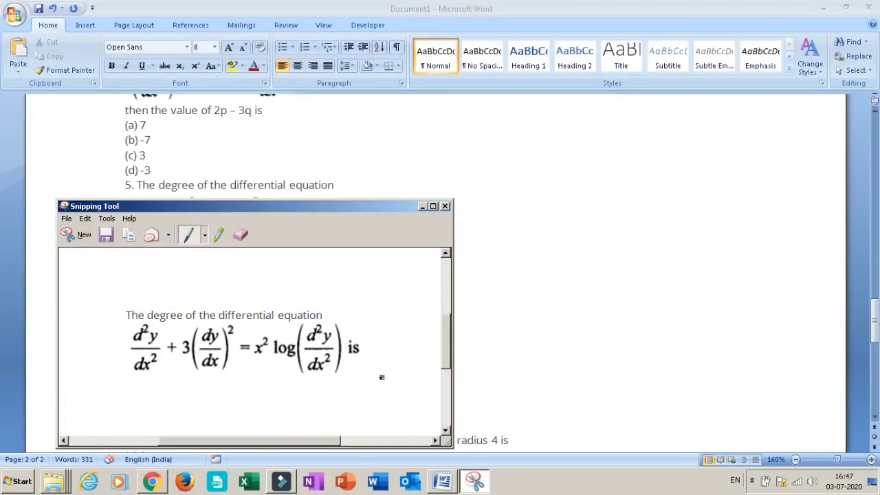
pyautogui.click(105, 236)
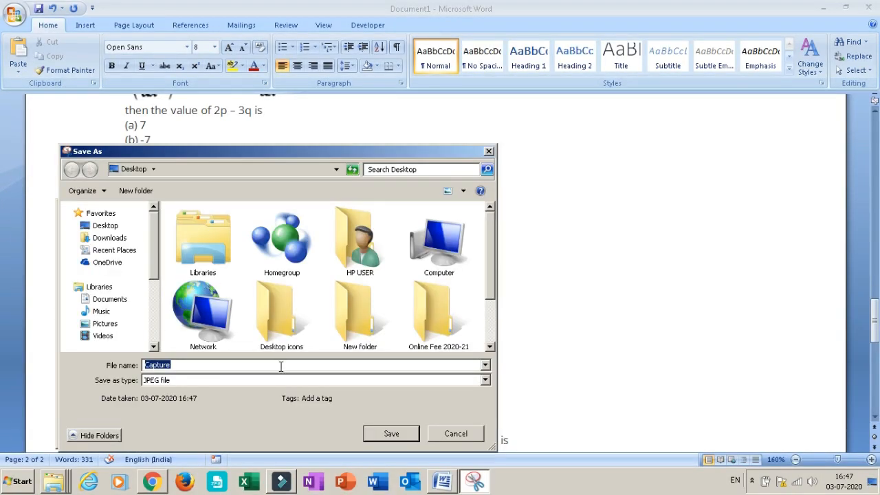
pyautogui.write('2')
pyautogui.click(391, 434)
pyautogui.click(444, 211)
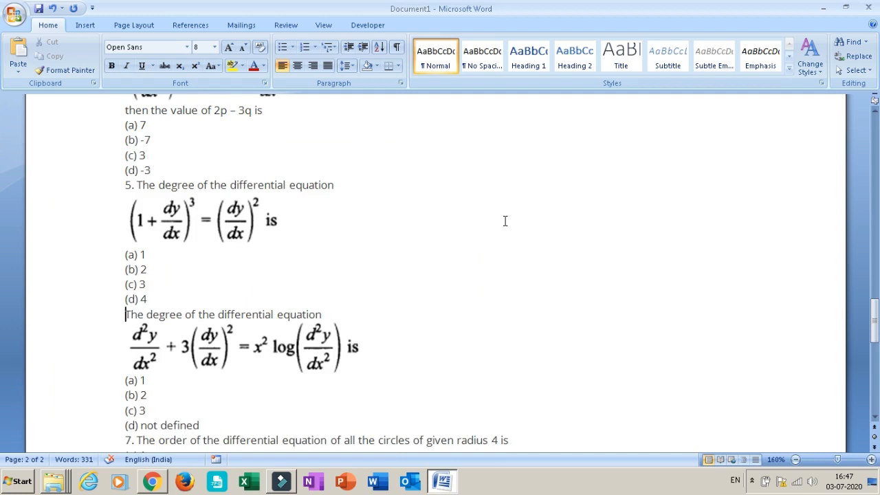
# Switch to the Google Forms quiz in Chrome and add a multiple-choice question with image 1 from the desktop inserted
pyautogui.click(152, 481)
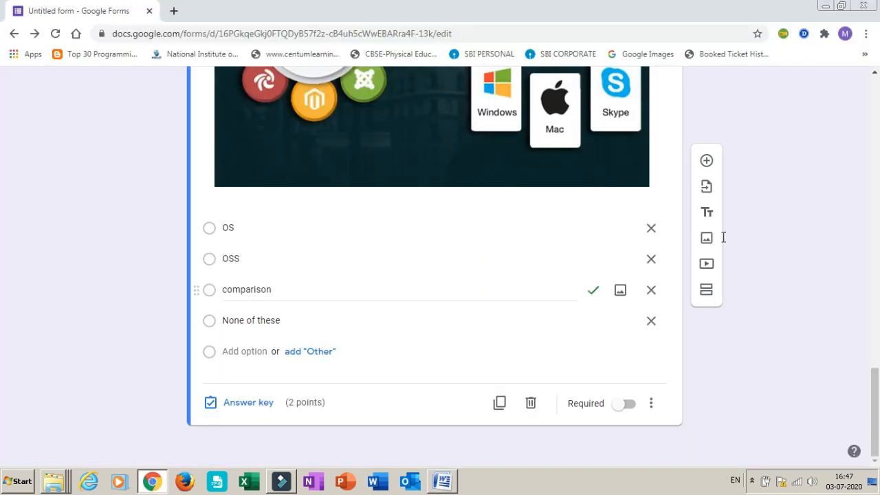
pyautogui.click(707, 165)
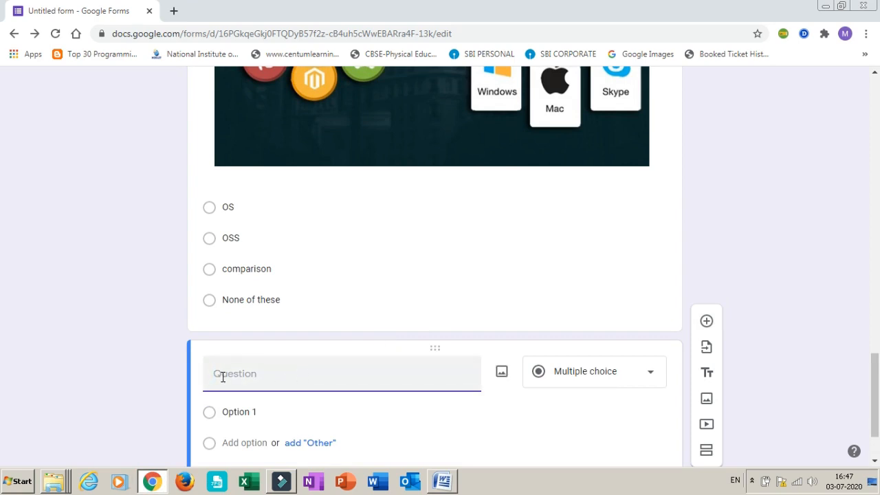
pyautogui.click(501, 375)
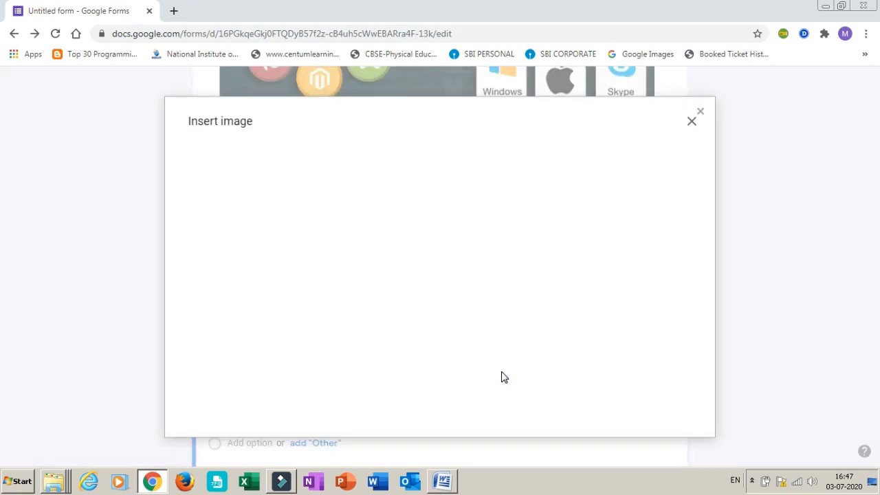
pyautogui.click(441, 345)
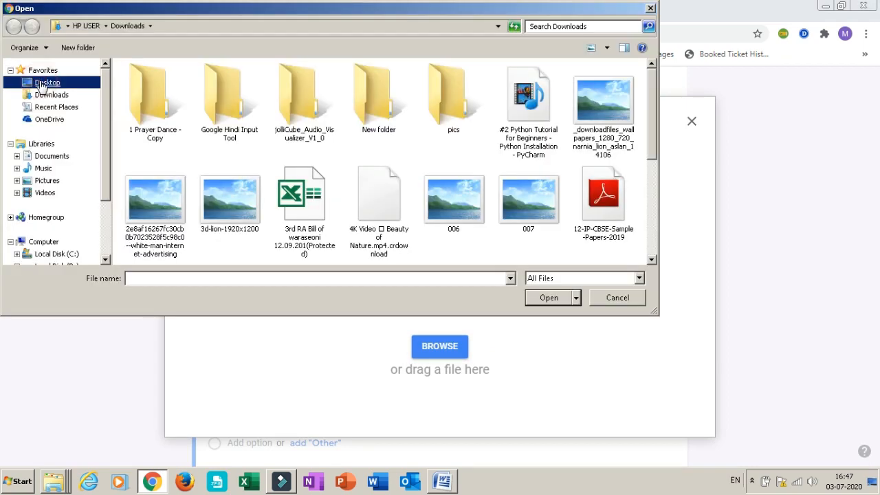
pyautogui.click(48, 82)
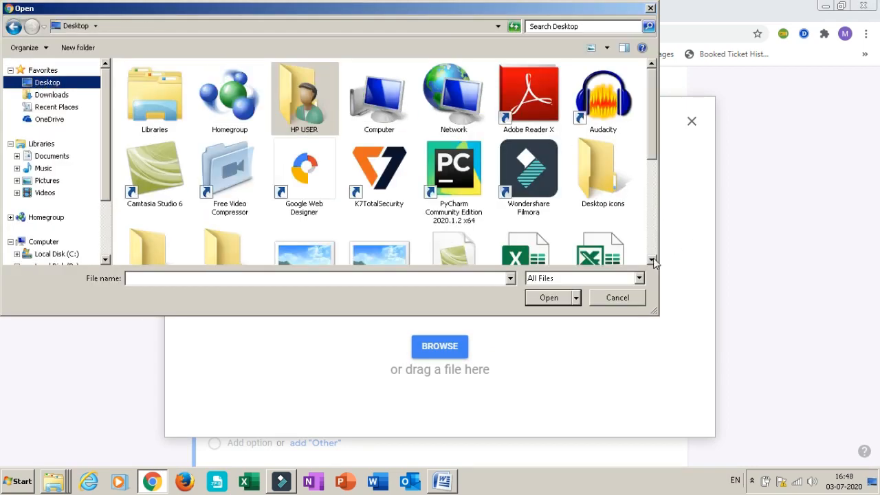
pyautogui.click(653, 259)
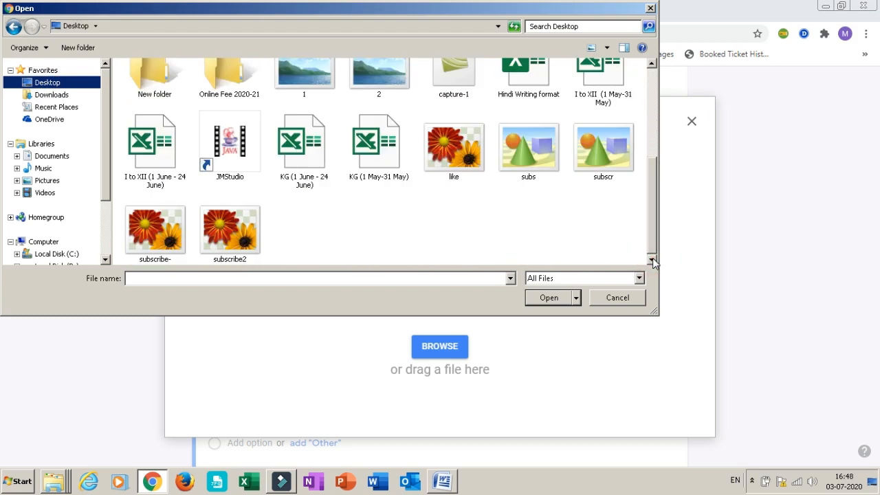
pyautogui.click(653, 260)
pyautogui.click(652, 260)
pyautogui.moveTo(654, 207); pyautogui.dragTo(659, 187)
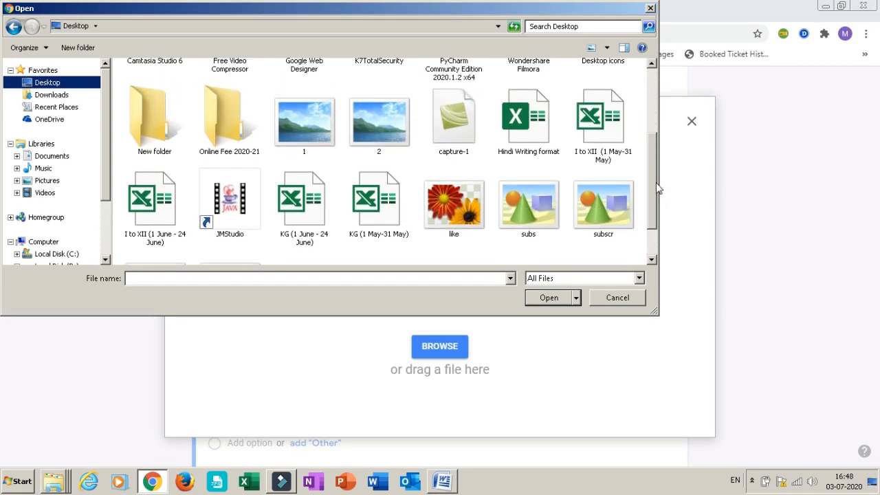
pyautogui.click(317, 114)
pyautogui.click(549, 299)
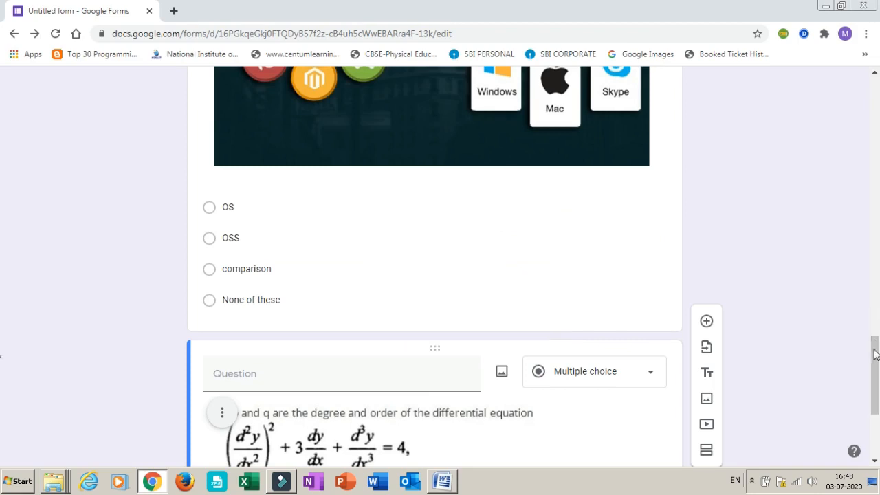
# Copy the options "(a) 7", "(b) -7", "(c) 3" and "(d) -3" from the Word document into the p and q question
pyautogui.moveTo(877, 361); pyautogui.dragTo(875, 387)
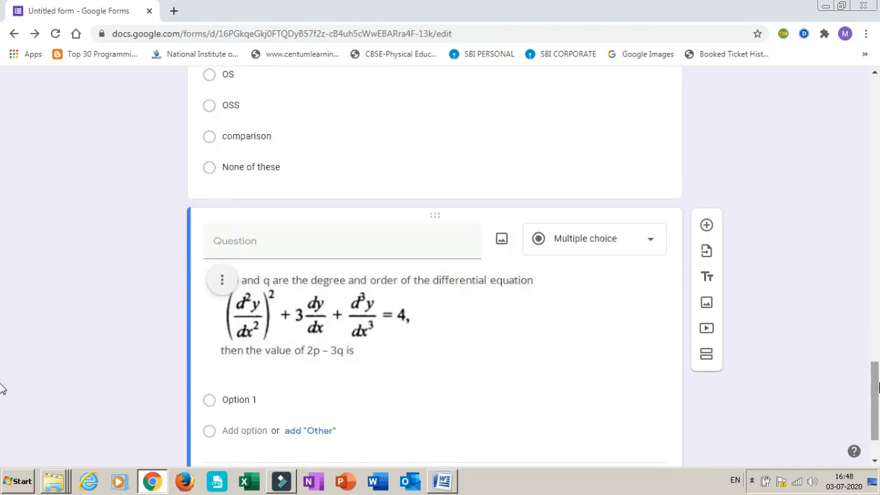
pyautogui.click(261, 247)
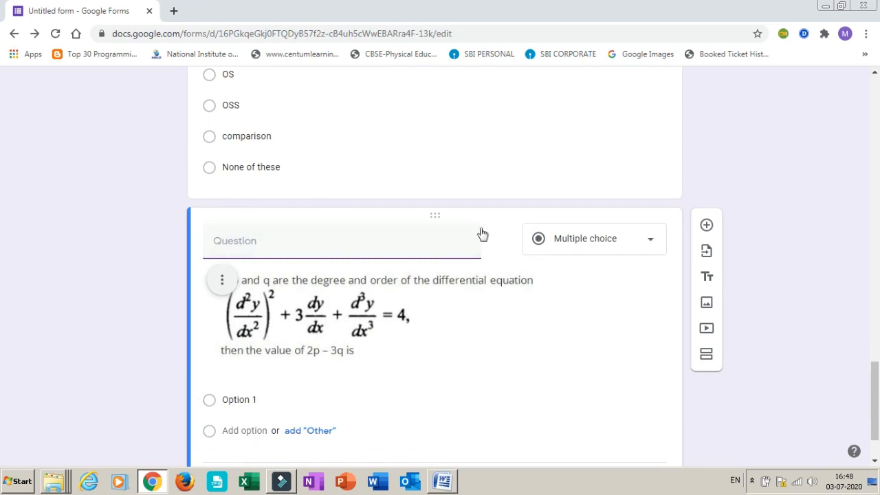
pyautogui.hotkey('alt', 'Tab')
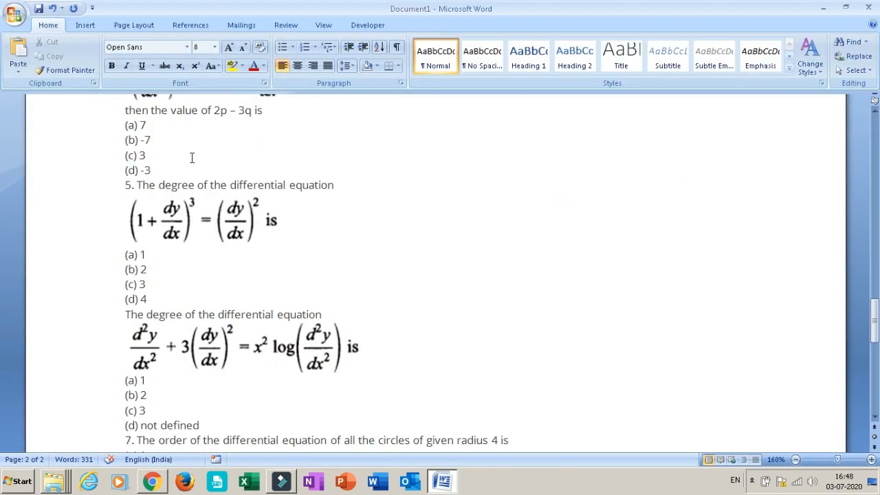
pyautogui.moveTo(154, 170); pyautogui.dragTo(120, 132)
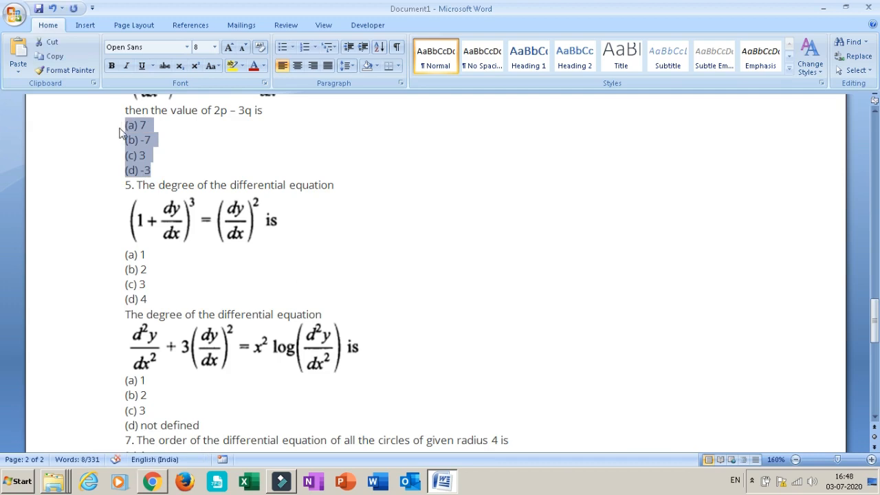
pyautogui.hotkey('alt', 'Tab')
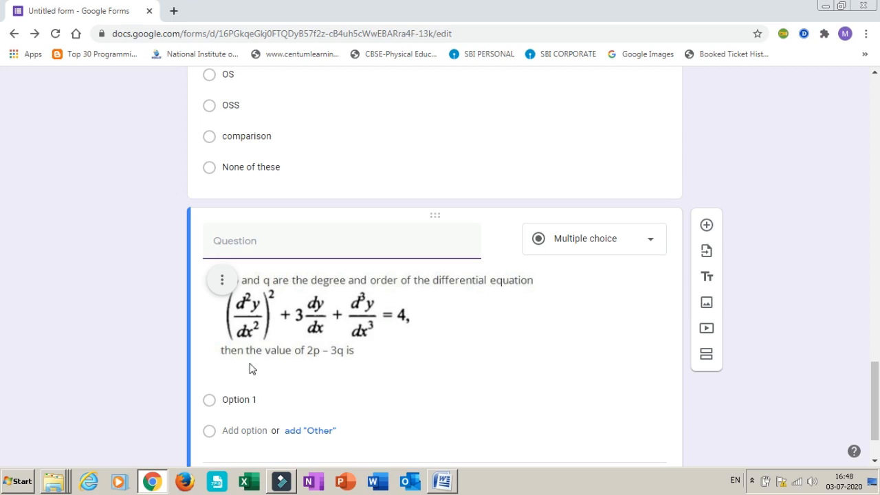
pyautogui.click(247, 401)
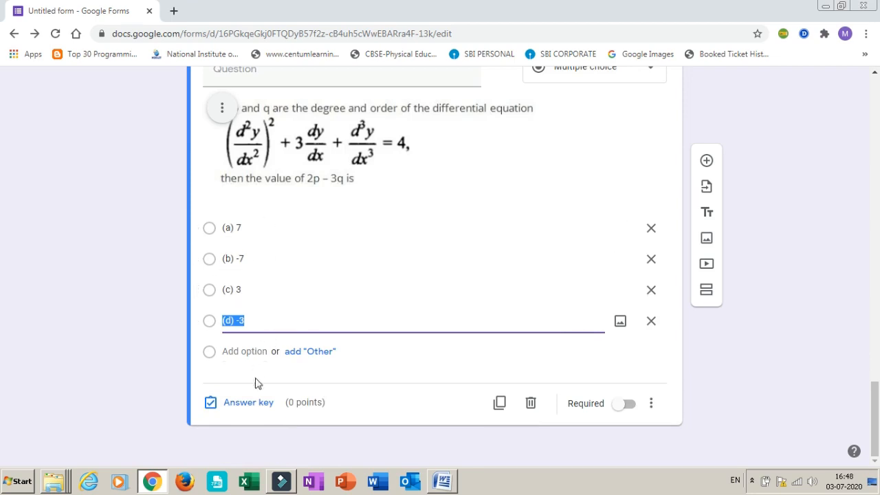
# Mark "(b) -7" as the p and q question's correct answer and assign the question 2 points
pyautogui.click(246, 404)
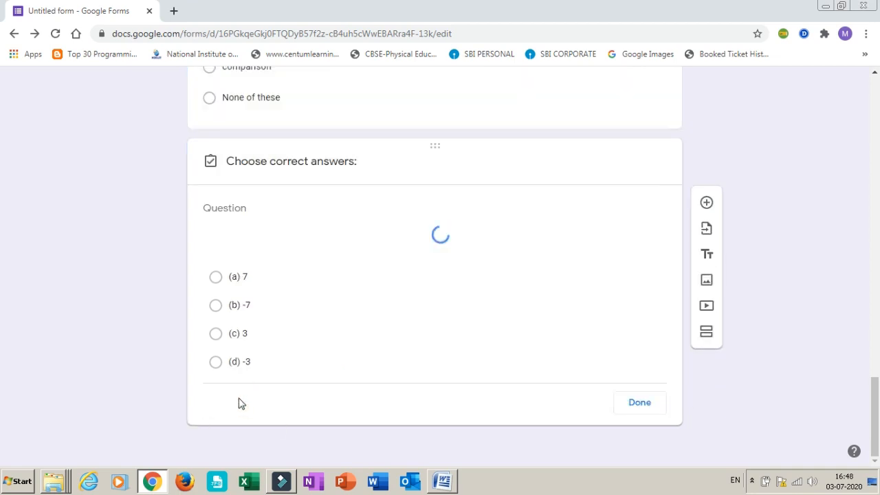
pyautogui.click(216, 386)
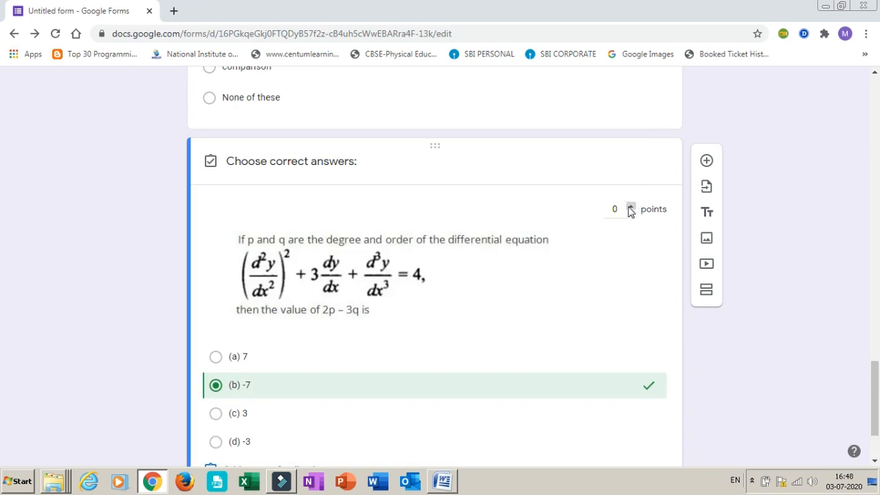
pyautogui.click(630, 207)
pyautogui.click(631, 207)
pyautogui.moveTo(877, 420); pyautogui.dragTo(876, 440)
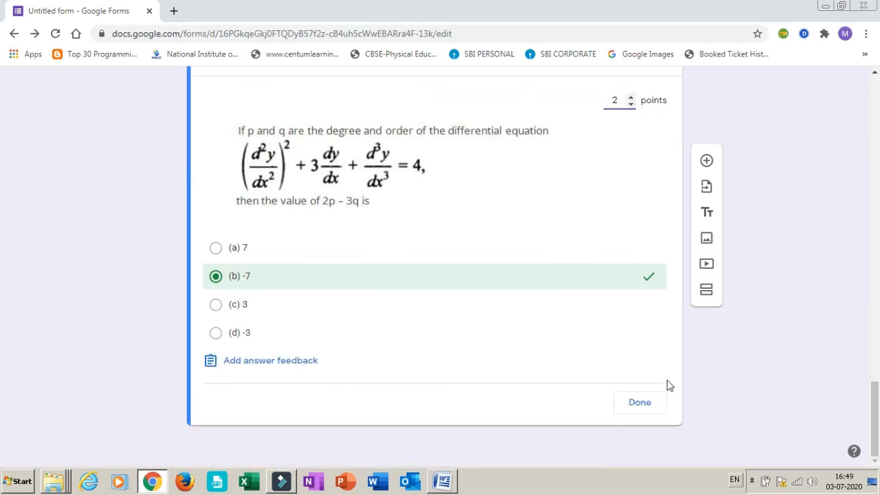
pyautogui.click(637, 405)
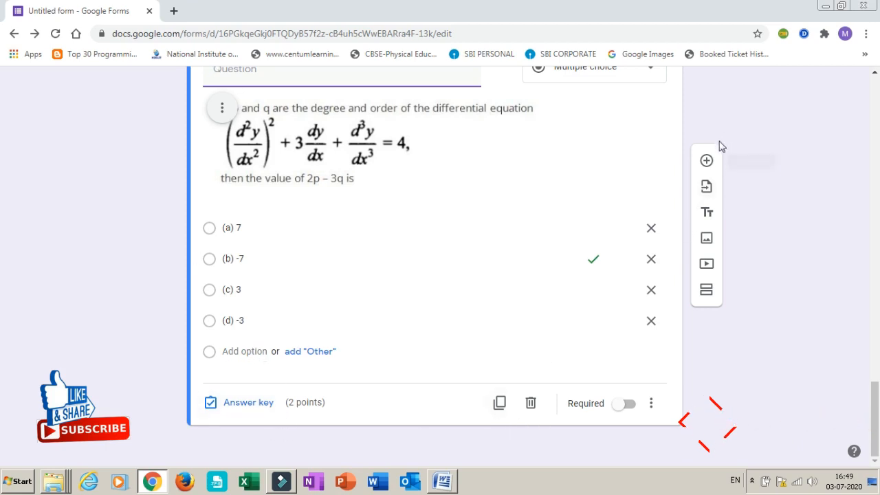
# Add another multiple-choice question below the p and q question
pyautogui.click(706, 163)
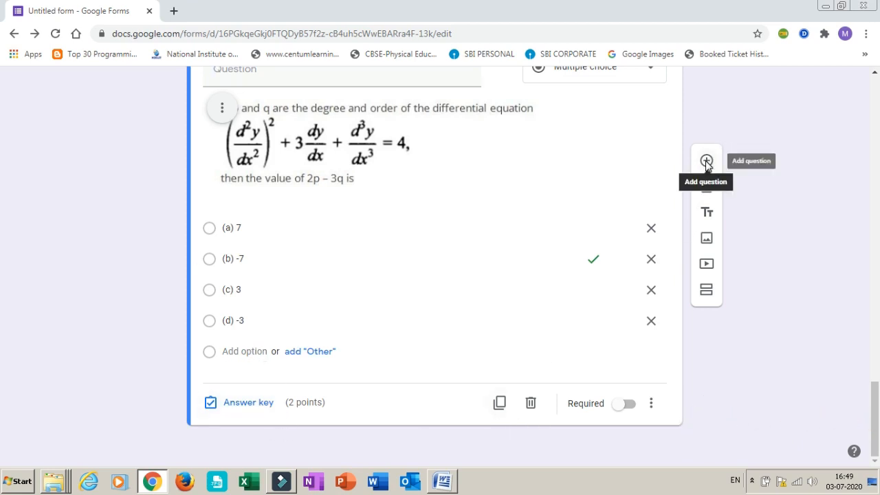
pyautogui.click(278, 381)
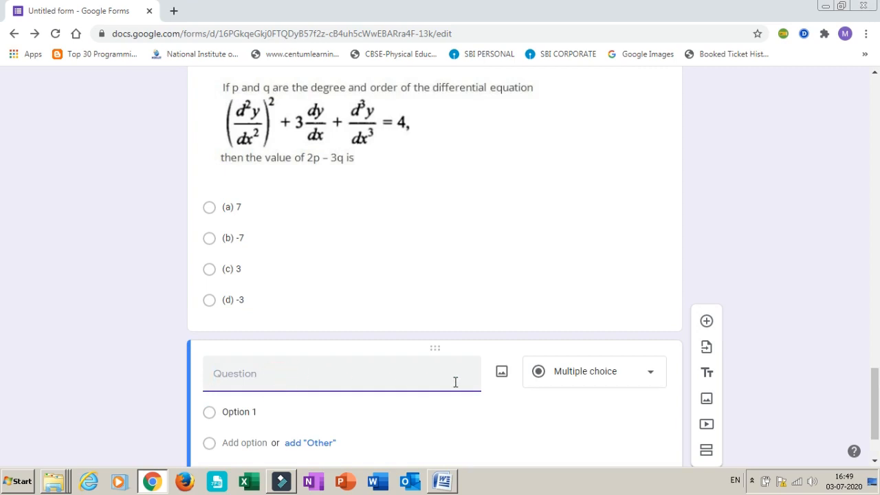
# Insert image 2 from the desktop into the new multiple-choice question
pyautogui.click(502, 371)
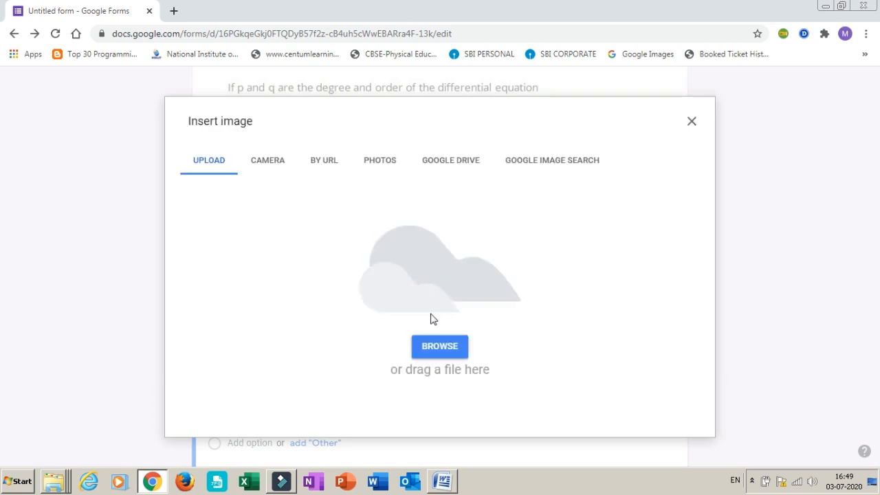
pyautogui.click(446, 348)
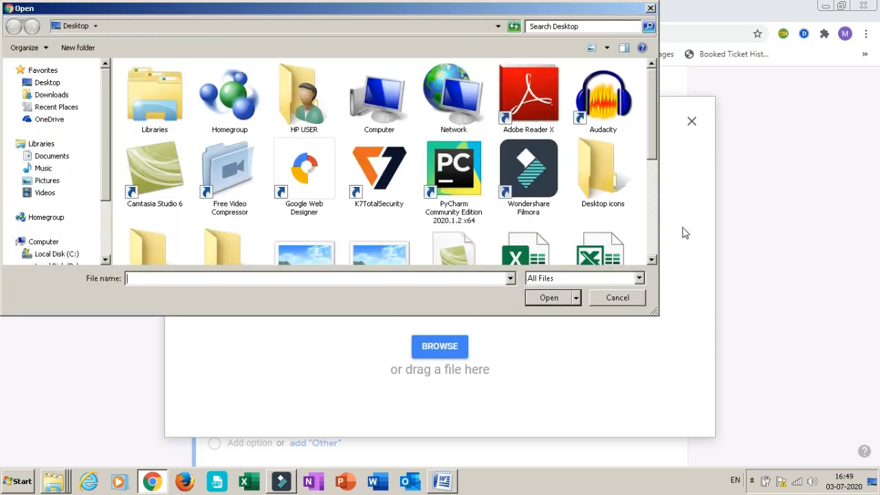
pyautogui.click(651, 259)
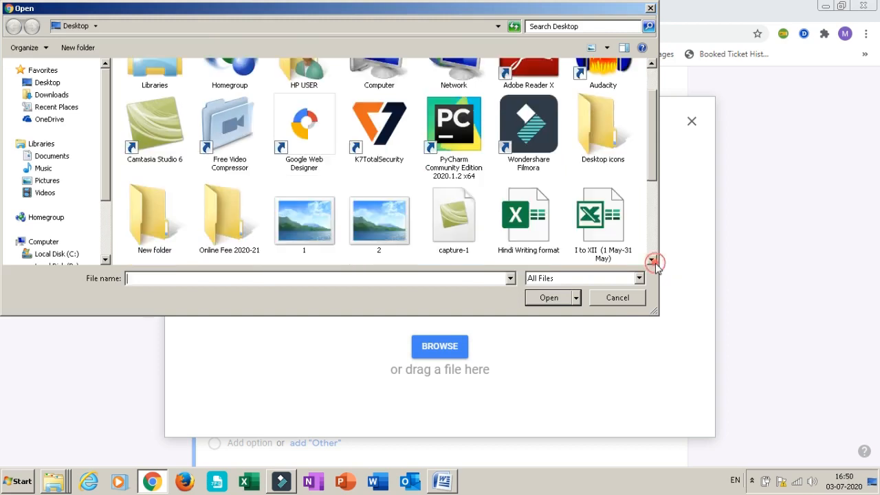
pyautogui.click(387, 216)
pyautogui.click(543, 298)
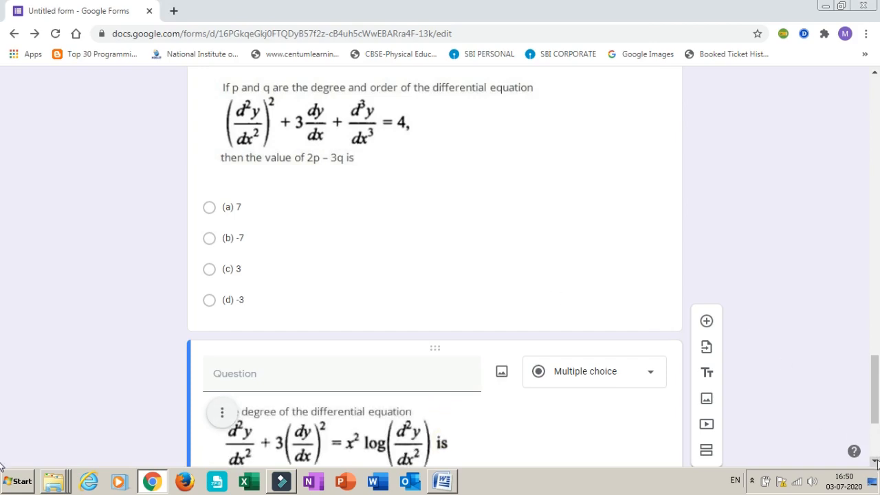
# Copy the options "(a) 1", "(b) 2", "(c) 3" and "(d) not defined" from the Word document into the new log equation question
pyautogui.scroll(-2, 874, 459)
pyautogui.scroll(-1, 874, 459)
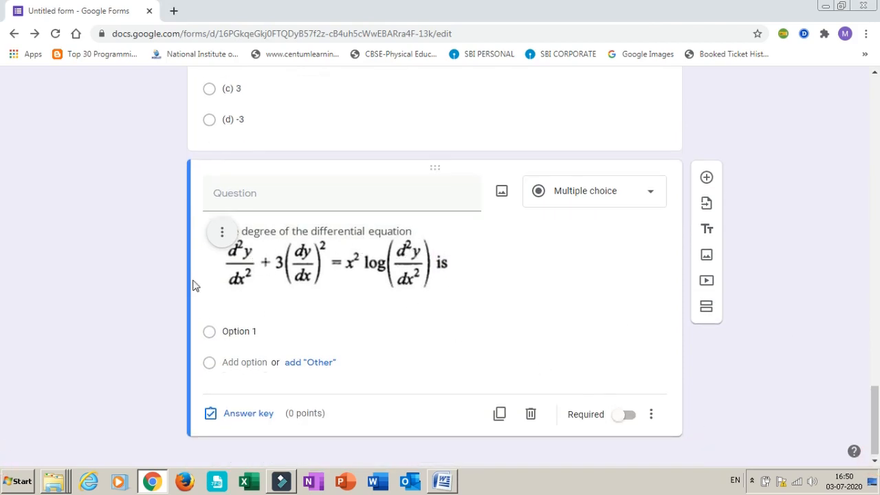
pyautogui.hotkey('alt', 'Tab')
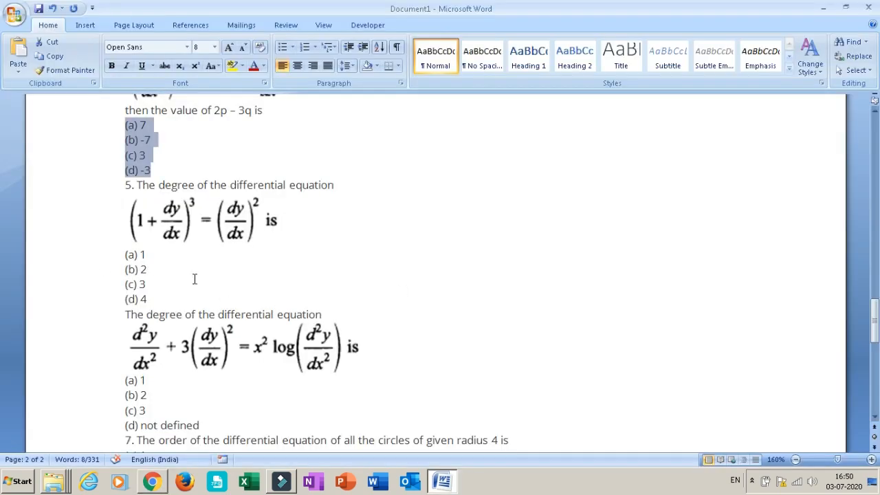
pyautogui.click(182, 393)
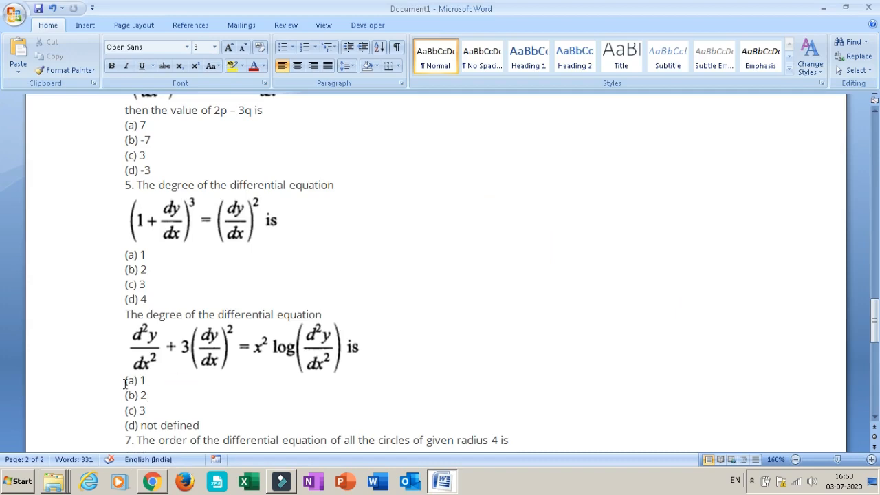
pyautogui.moveTo(126, 382); pyautogui.dragTo(210, 420)
pyautogui.hotkey('ctrl', 'c')
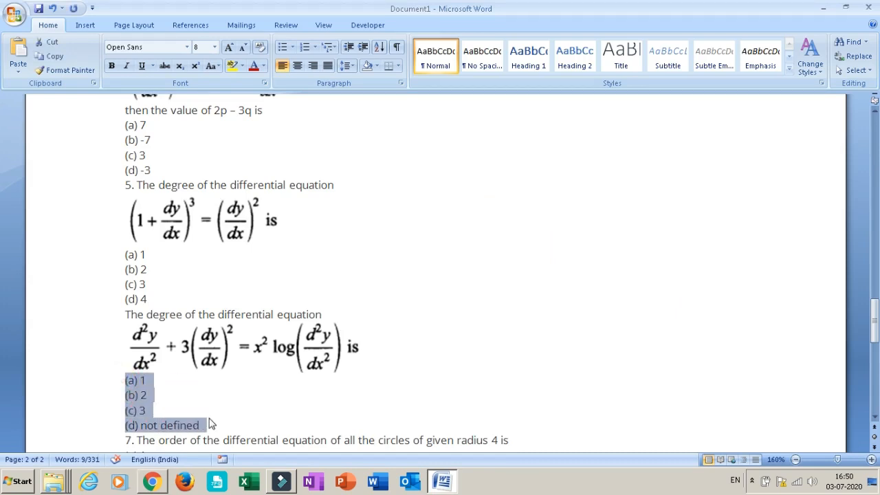
pyautogui.hotkey('alt', 'Tab')
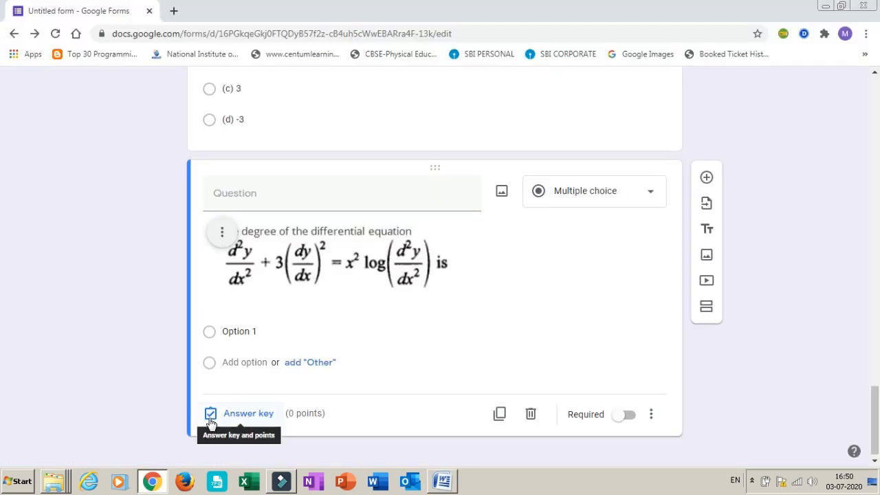
pyautogui.click(233, 332)
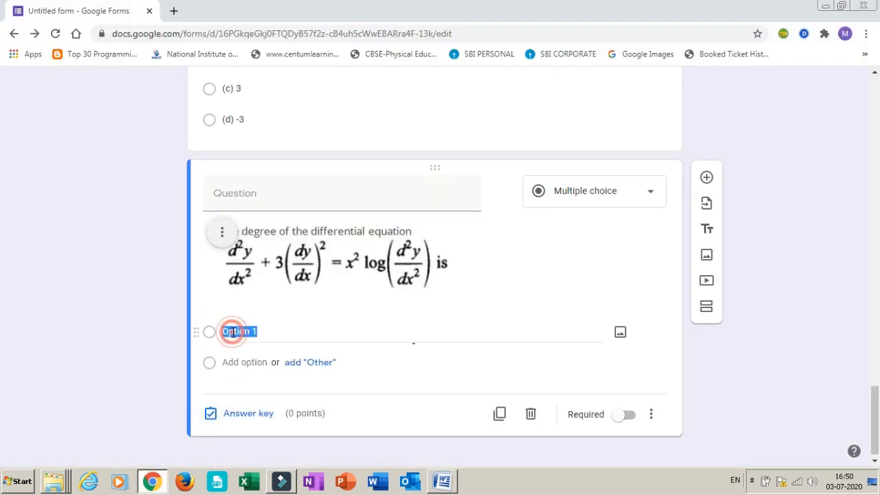
pyautogui.hotkey('ctrl', 'v')
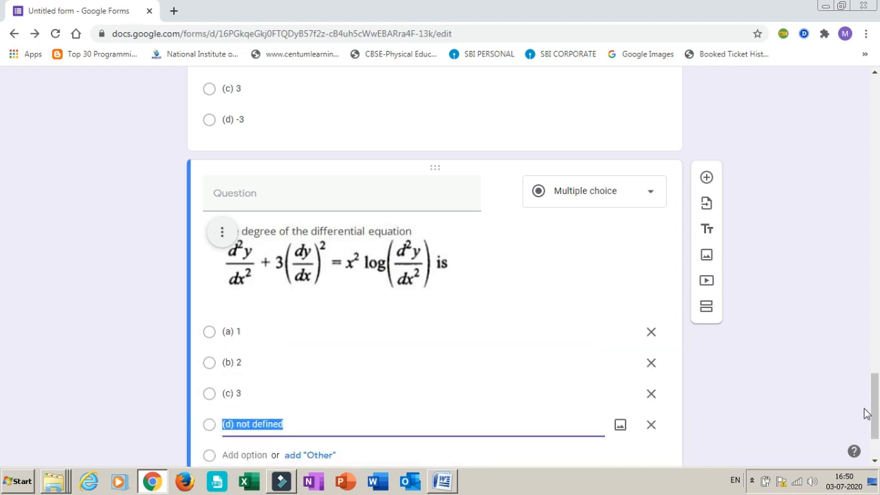
# Mark "(c) 3" as the log equation question's correct answer and assign the question 2 points
pyautogui.scroll(-2, 876, 404)
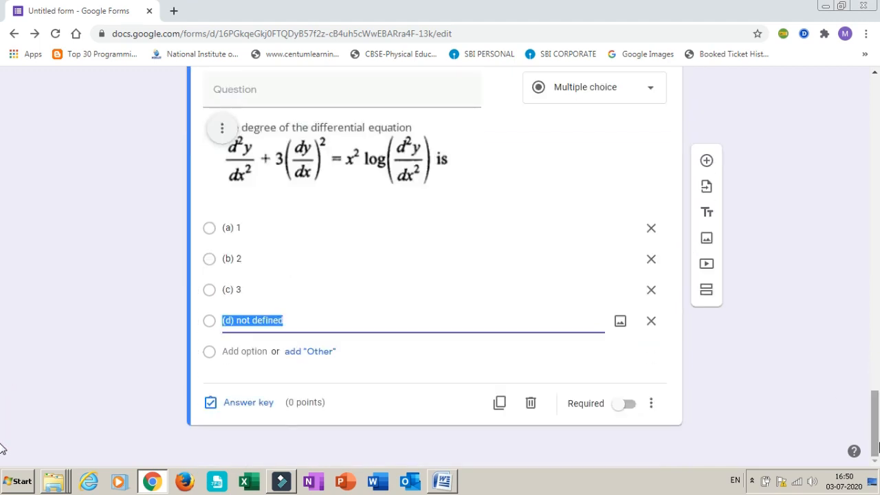
pyautogui.click(259, 406)
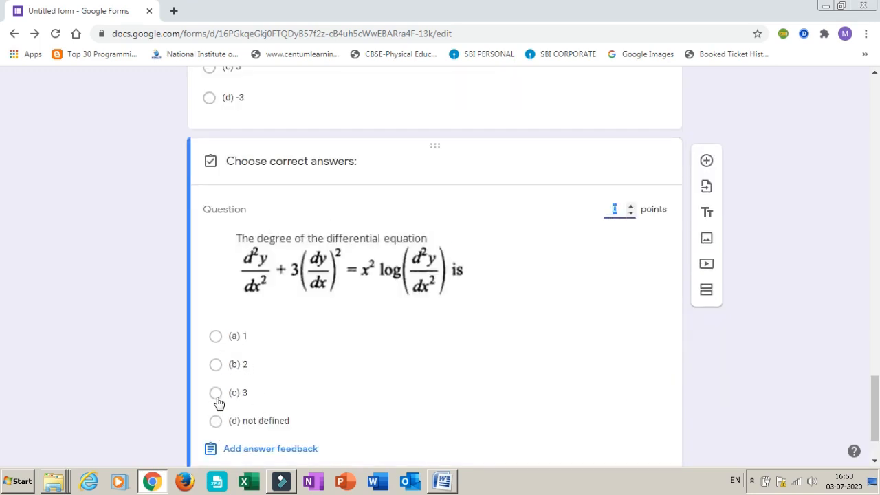
pyautogui.click(216, 392)
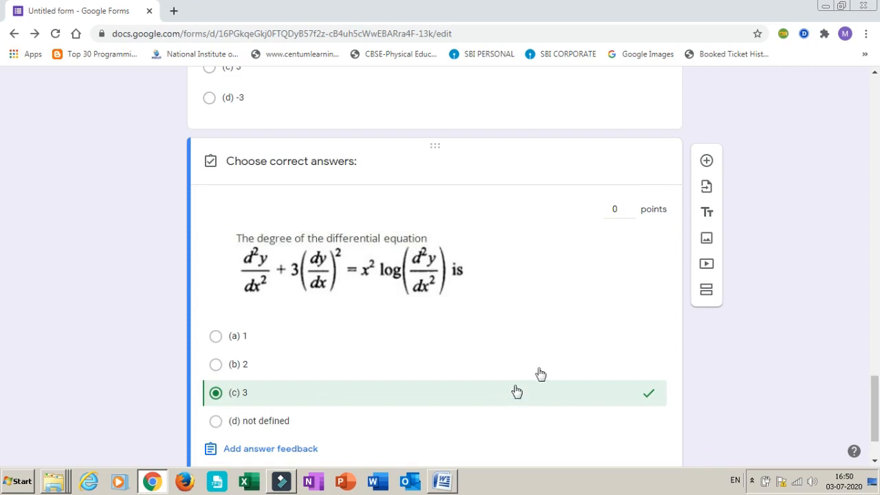
pyautogui.click(630, 206)
pyautogui.click(631, 205)
pyautogui.click(631, 205)
pyautogui.click(631, 213)
pyautogui.moveTo(873, 404); pyautogui.dragTo(872, 419)
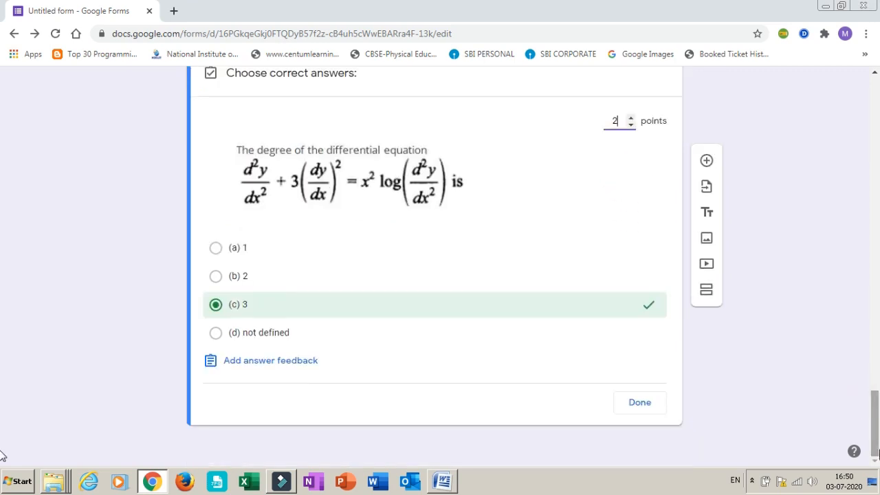
pyautogui.click(643, 411)
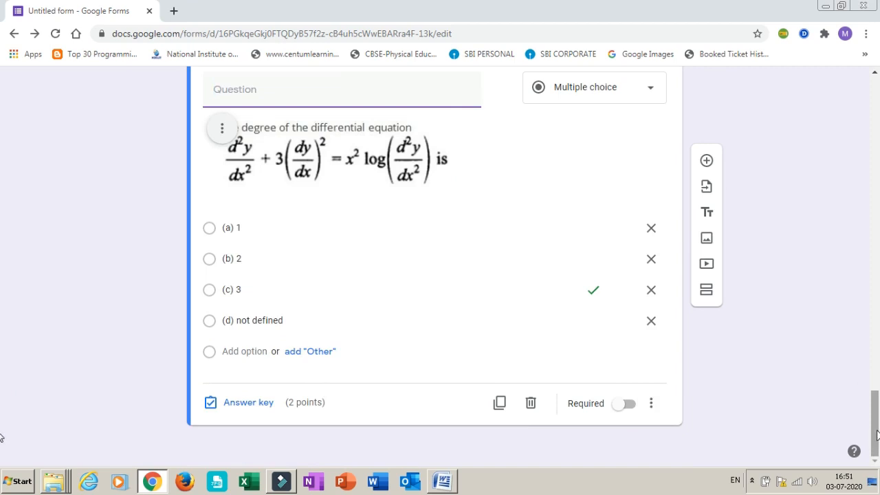
# Preview the form as students see it and return to the form editor
pyautogui.moveTo(876, 435); pyautogui.dragTo(864, 113)
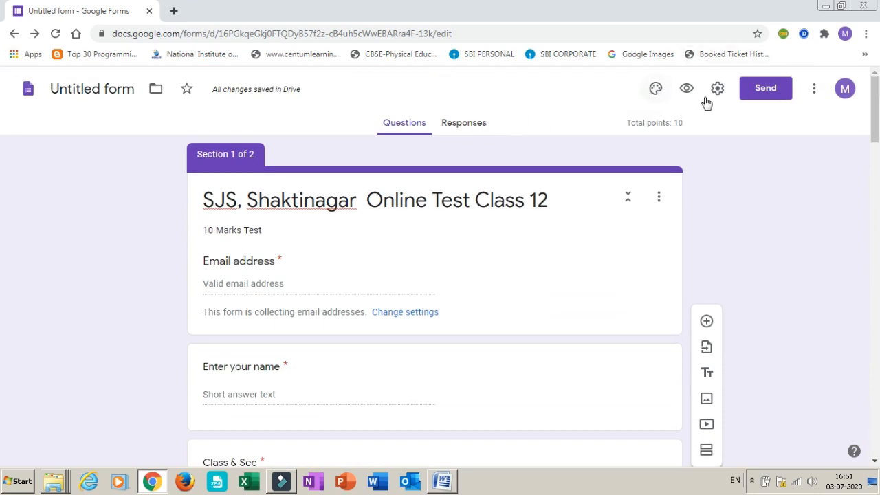
pyautogui.click(685, 86)
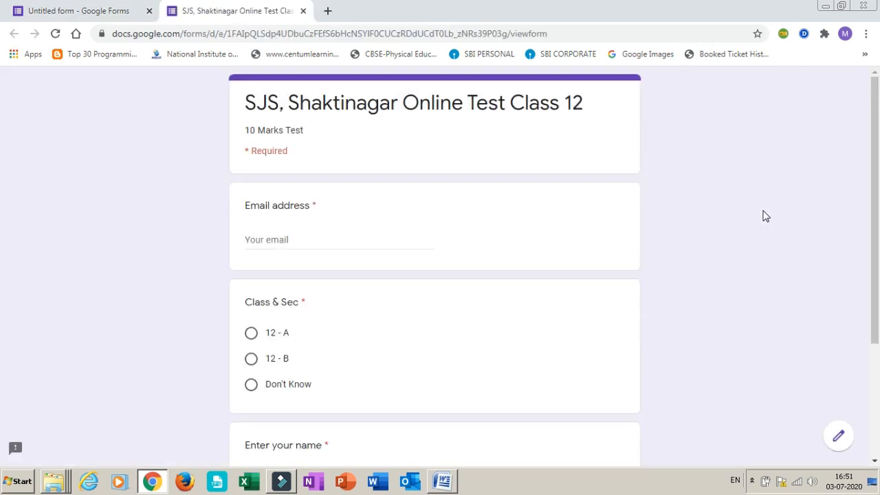
pyautogui.moveTo(878, 184); pyautogui.dragTo(855, 138)
pyautogui.click(303, 11)
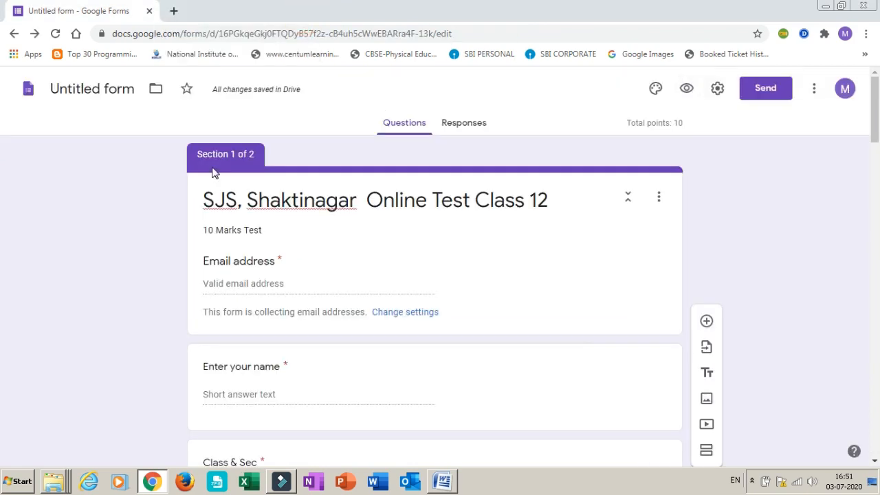
# Set the form's header image to the colorful yarn picture from the Work and School themes
pyautogui.click(655, 89)
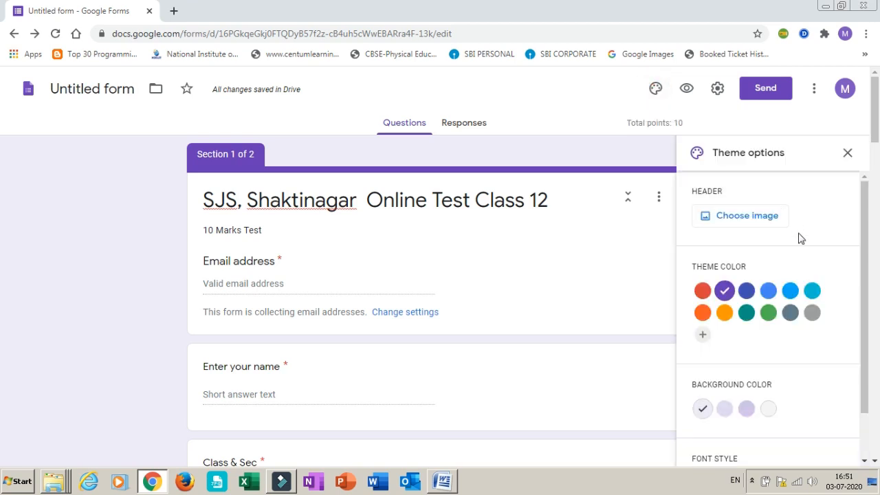
pyautogui.click(733, 218)
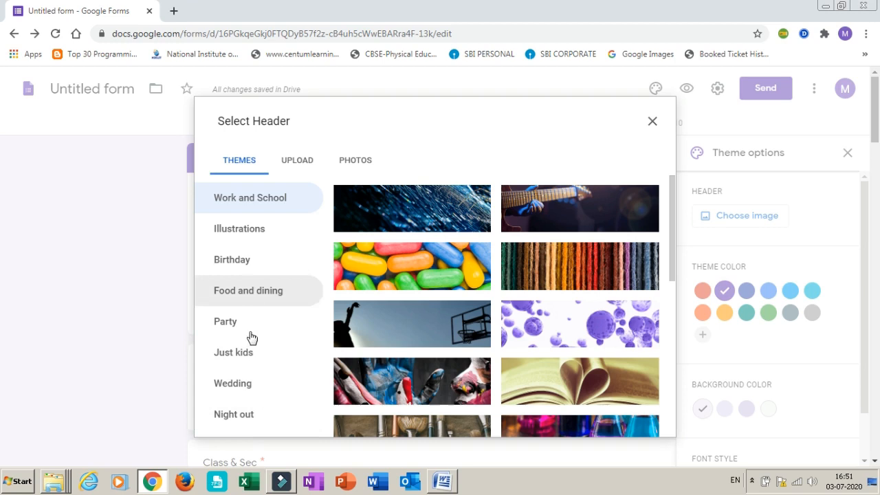
pyautogui.click(615, 268)
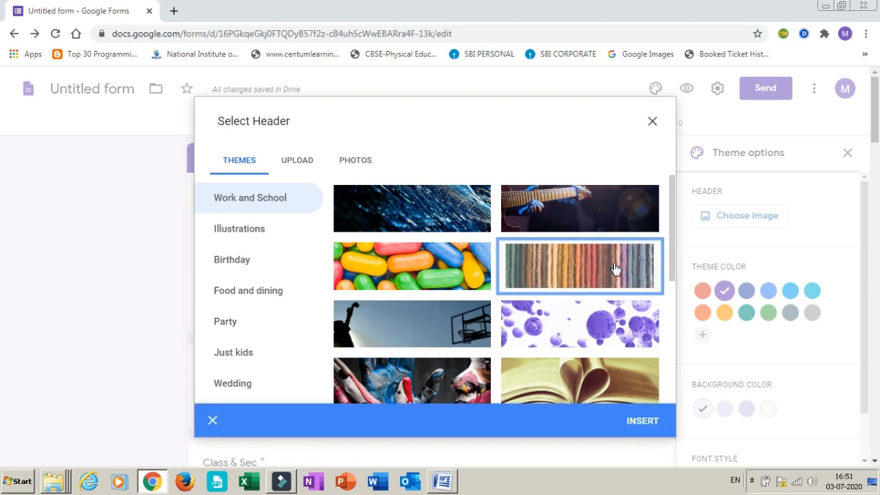
pyautogui.click(643, 423)
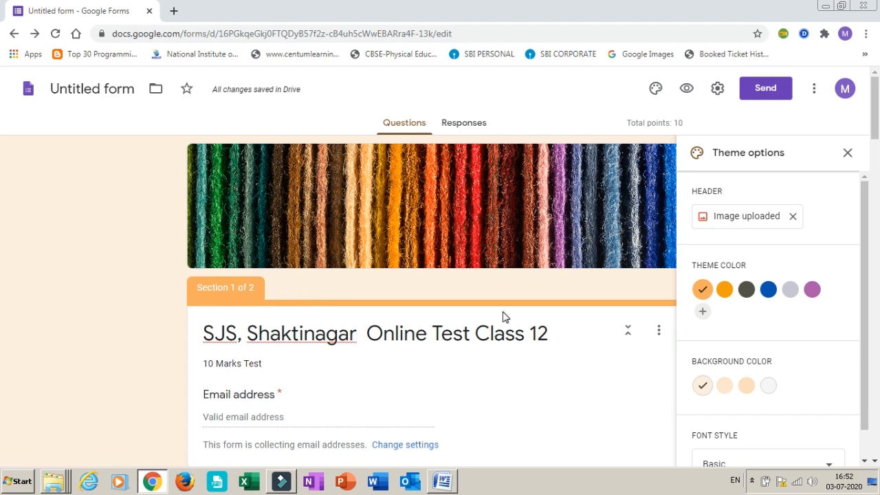
# Try blue as the form's theme color and settle on the darker orange
pyautogui.click(723, 290)
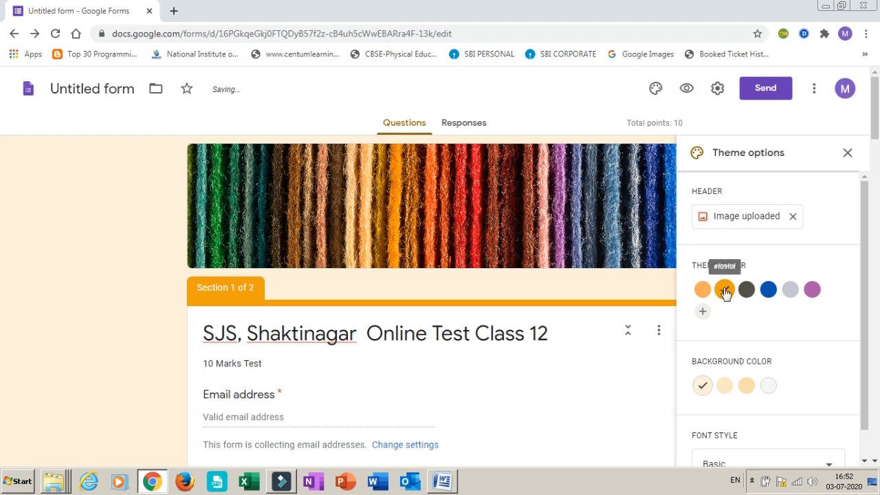
pyautogui.click(766, 296)
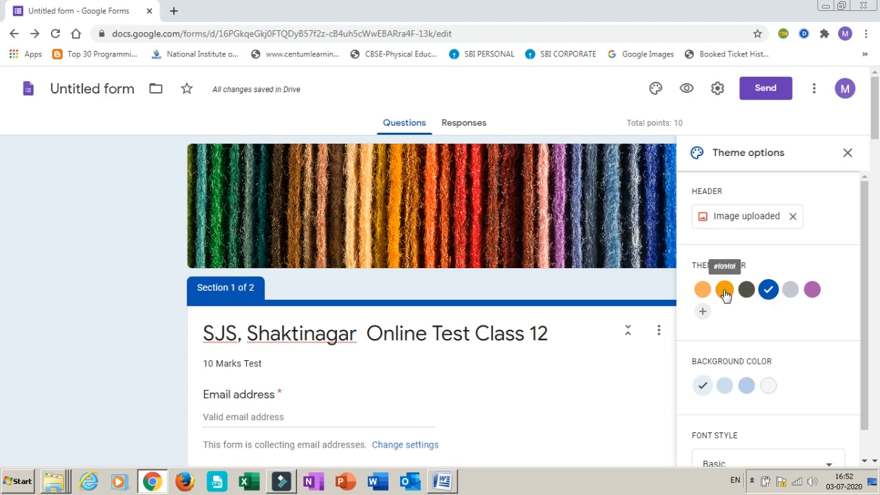
pyautogui.click(725, 291)
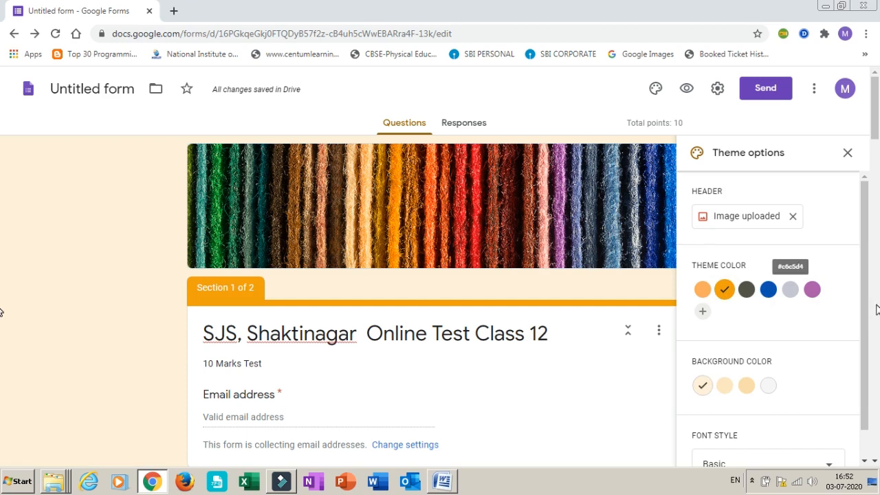
# Compare the available background colors and set the form's background to the second-lightest orange tint
pyautogui.moveTo(864, 275); pyautogui.dragTo(865, 339)
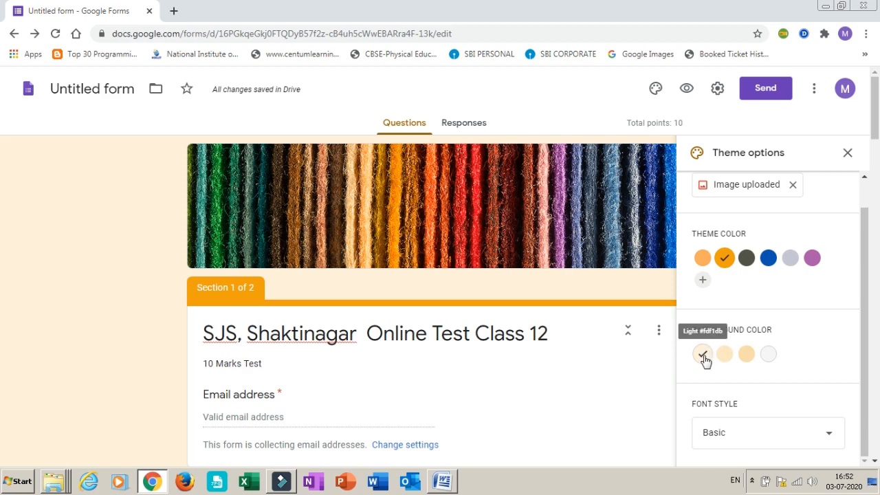
pyautogui.click(744, 356)
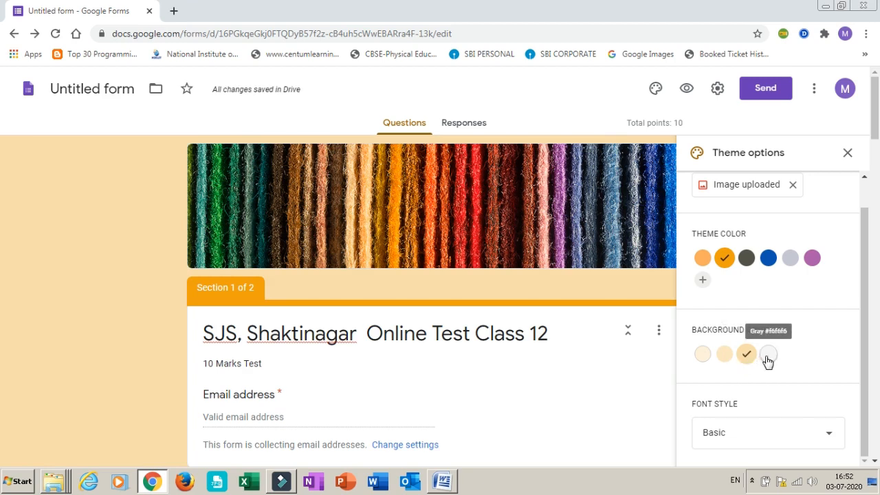
pyautogui.click(768, 355)
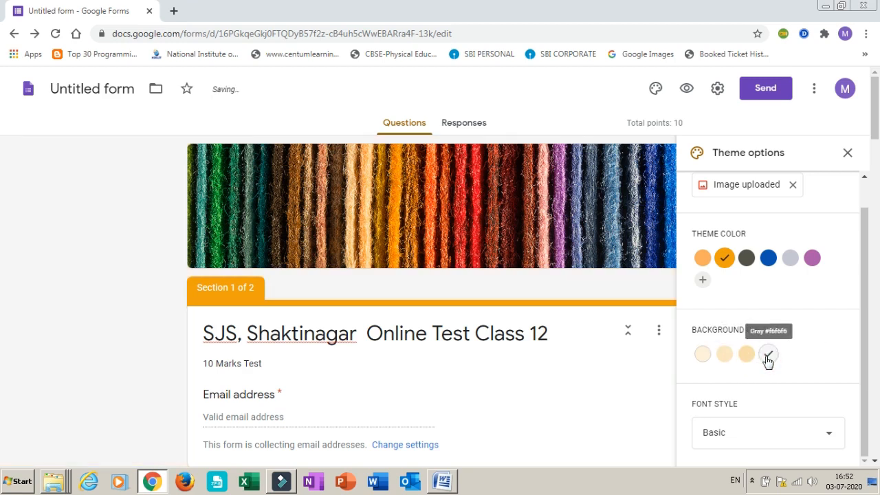
pyautogui.click(722, 354)
pyautogui.click(701, 354)
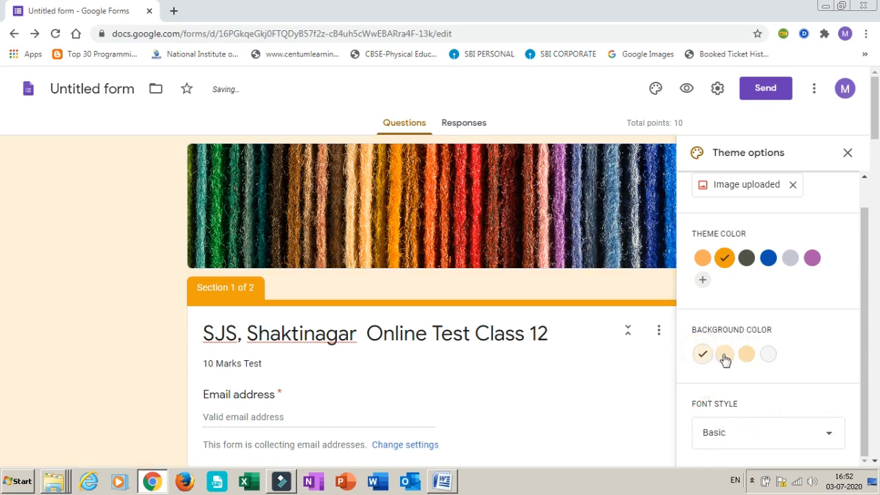
pyautogui.click(724, 355)
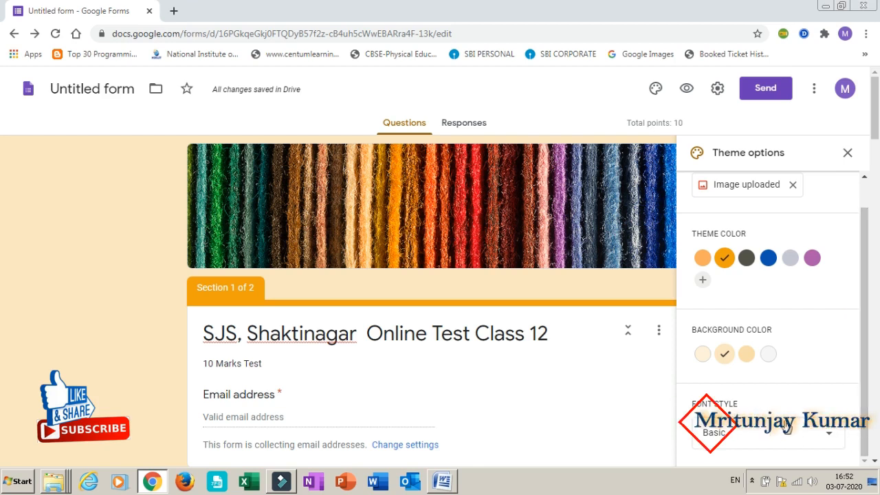
# Try the Formal font style on the form and switch back to Basic
pyautogui.click(828, 439)
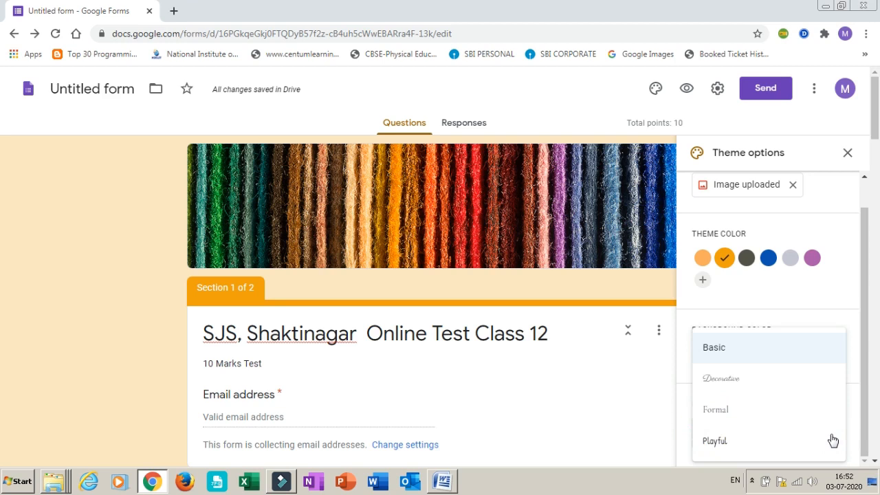
pyautogui.click(719, 415)
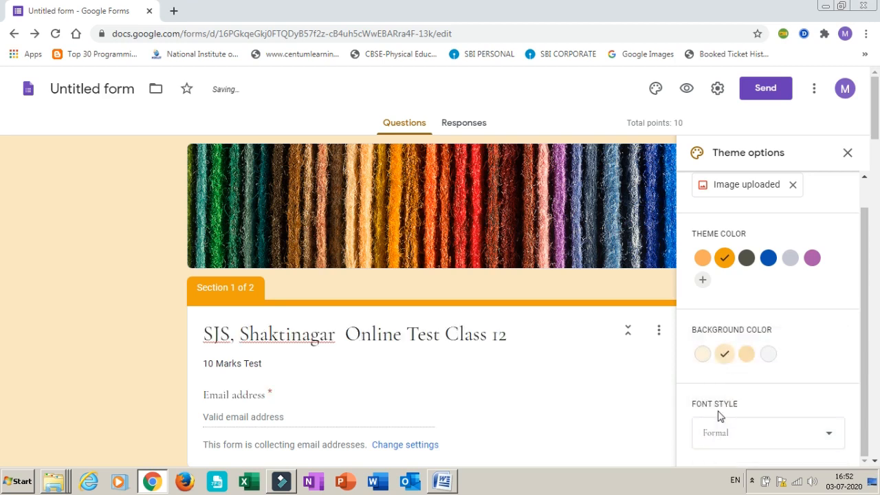
pyautogui.click(794, 439)
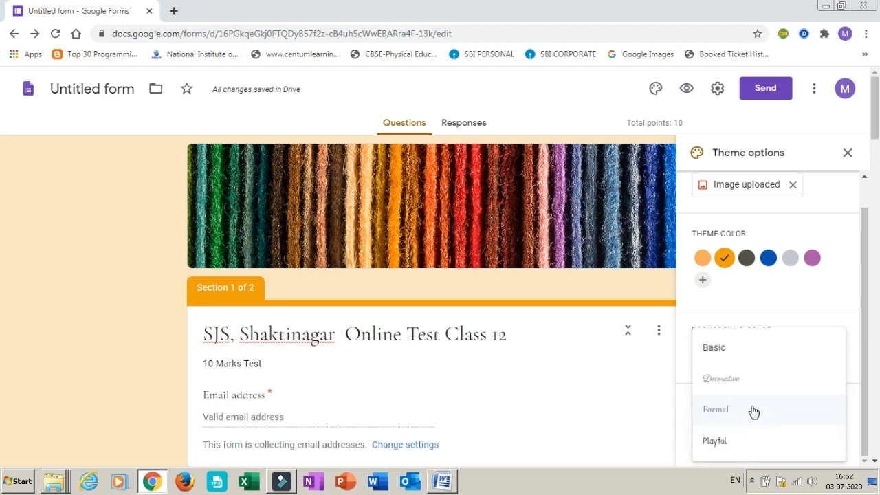
pyautogui.click(724, 348)
pyautogui.click(724, 353)
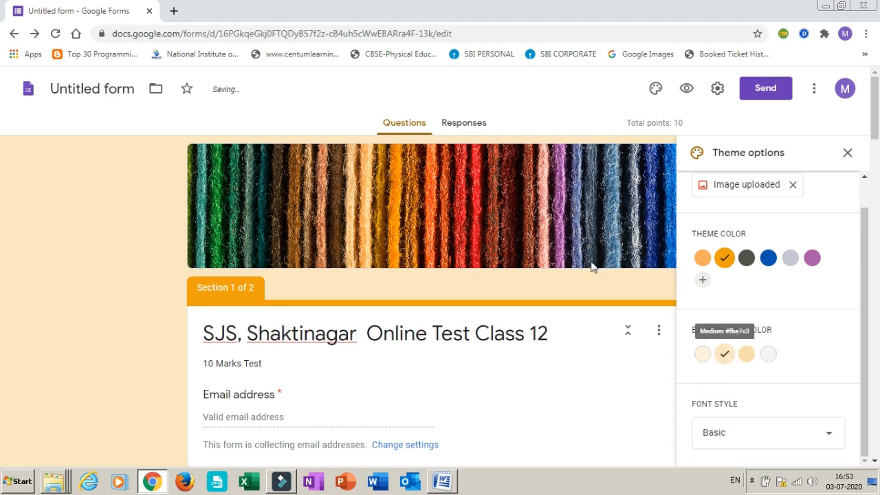
# Close the theme options, preview the form, and test moving past its first page with the required fields left empty
pyautogui.click(849, 154)
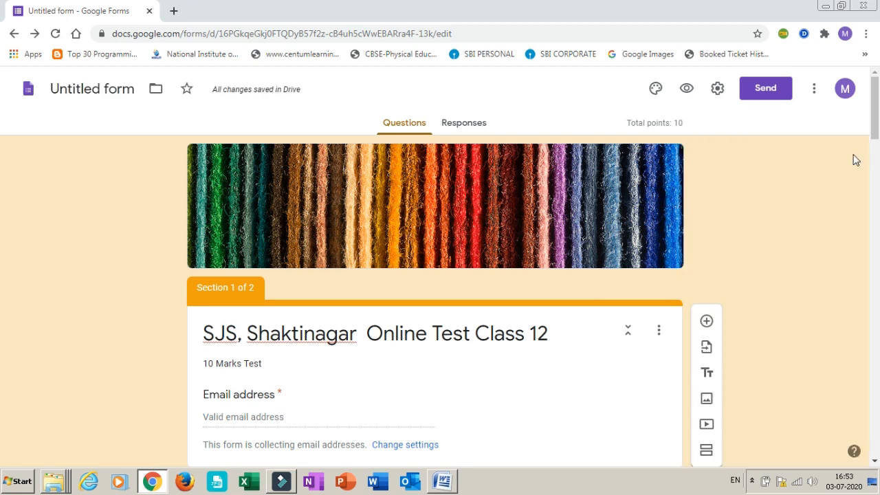
pyautogui.click(686, 89)
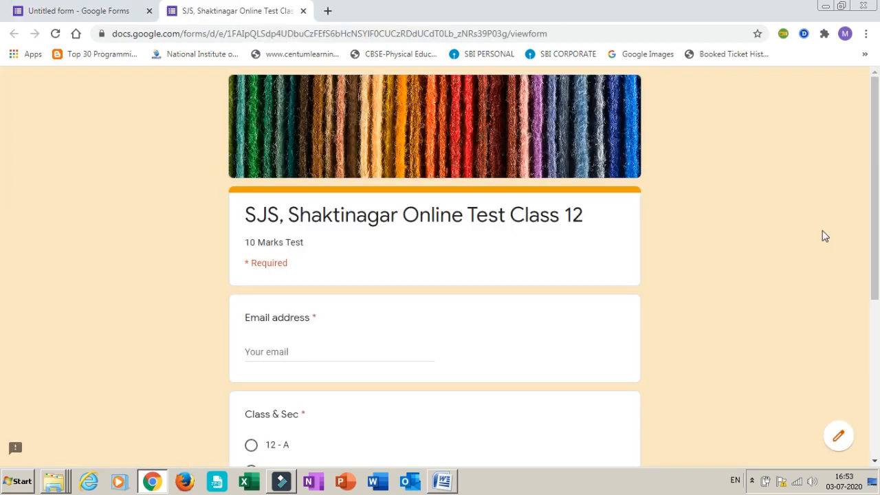
pyautogui.moveTo(877, 182); pyautogui.dragTo(877, 362)
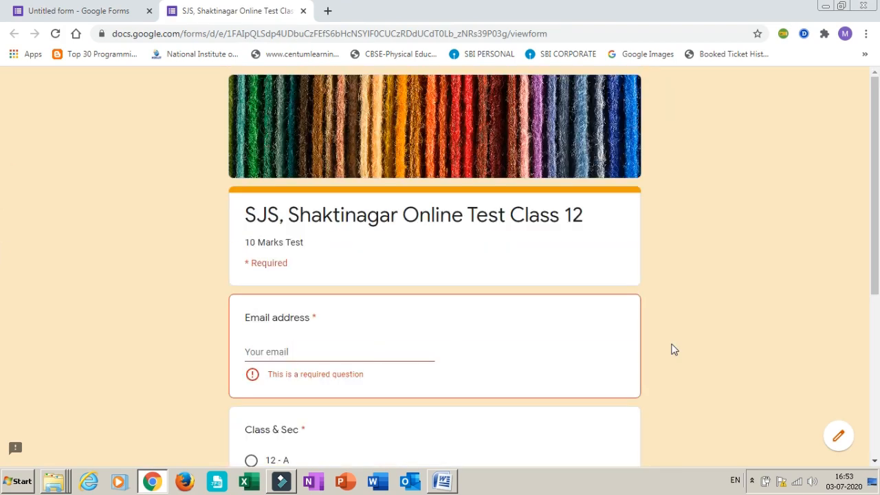
pyautogui.moveTo(873, 223); pyautogui.dragTo(878, 433)
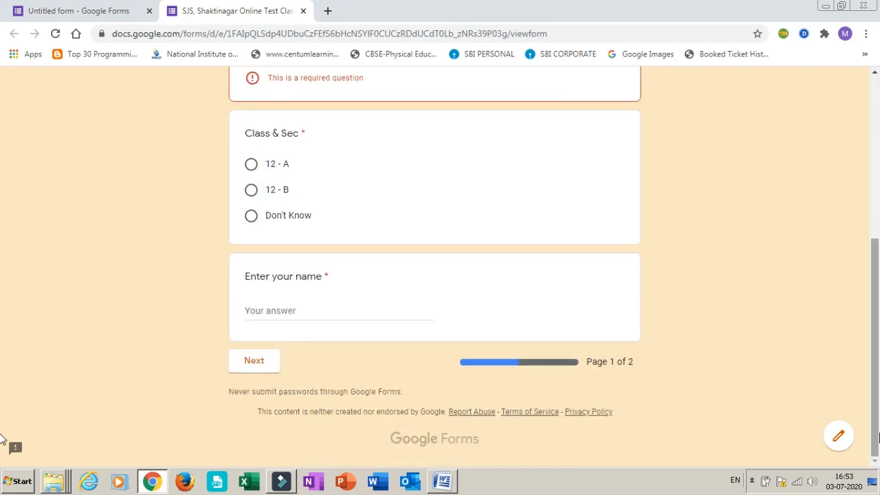
pyautogui.click(244, 363)
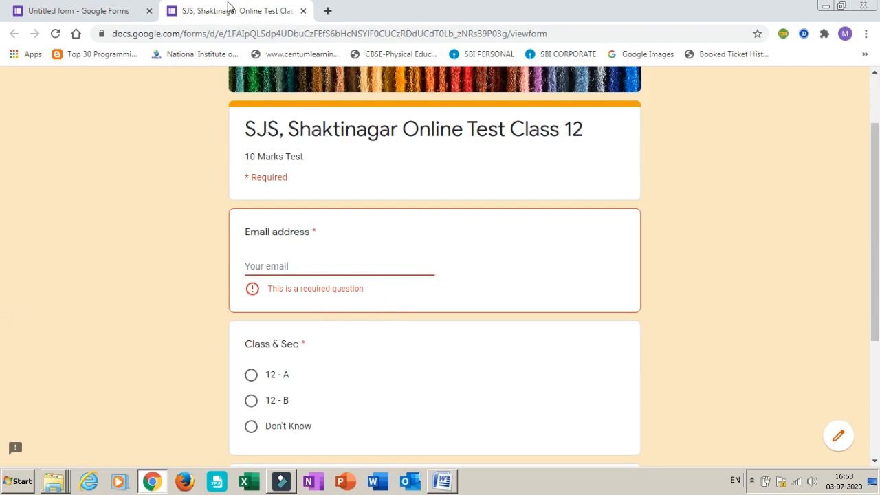
pyautogui.click(303, 11)
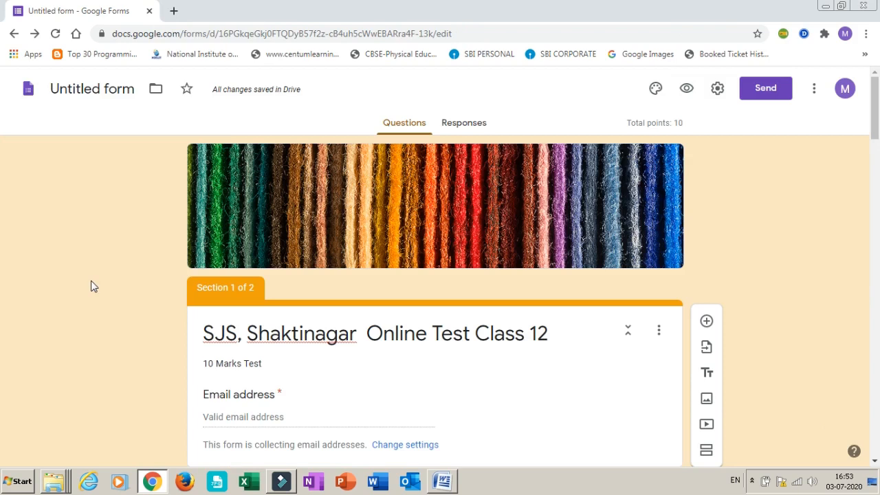
# Preview the form again and fill in the respondent's email address
pyautogui.click(687, 90)
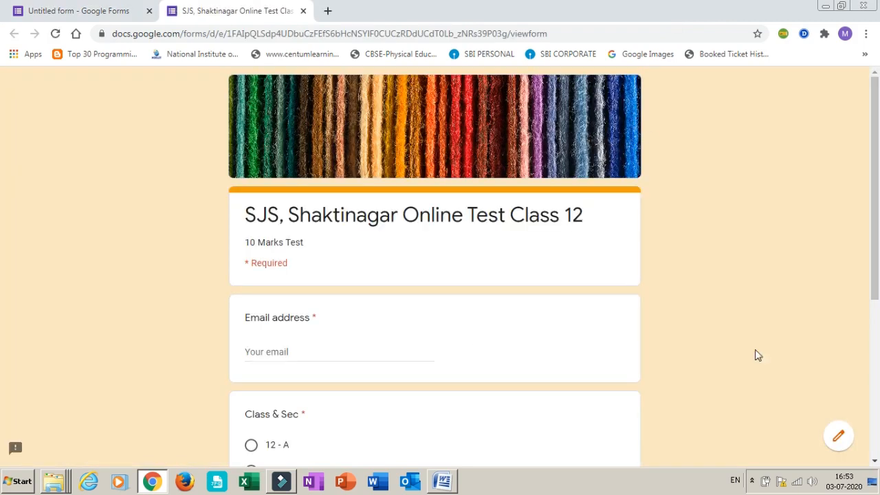
pyautogui.click(270, 354)
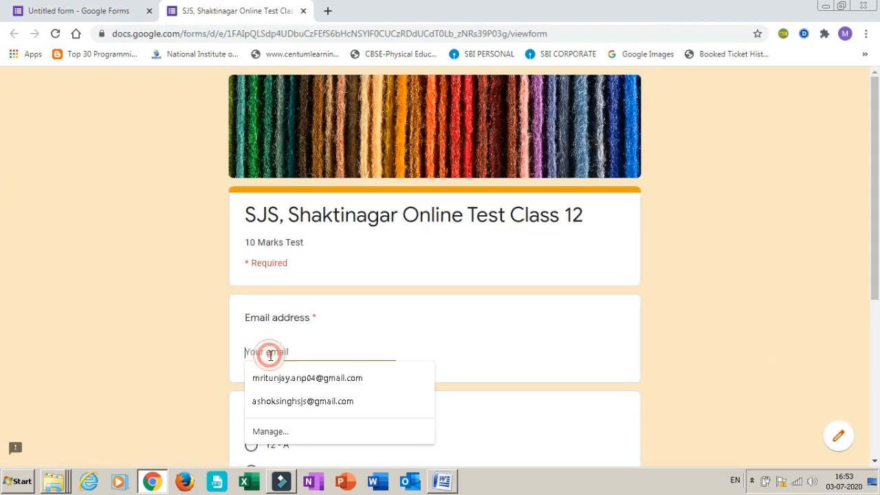
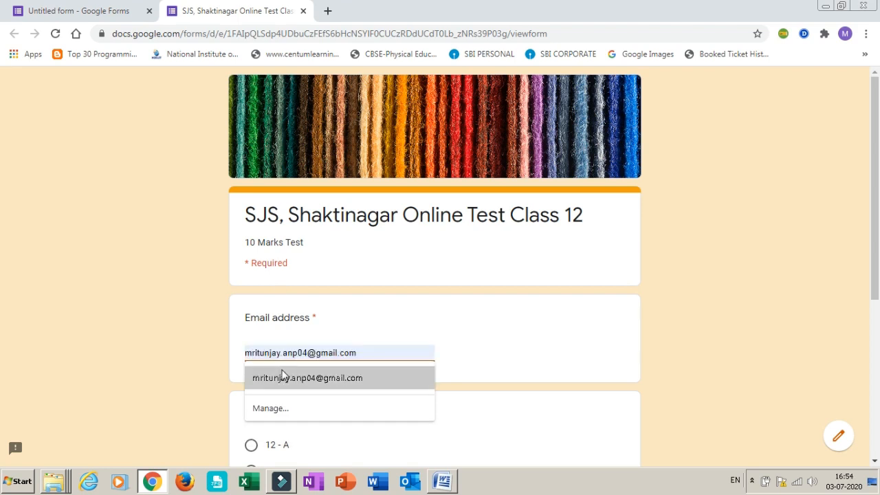
pyautogui.click(286, 378)
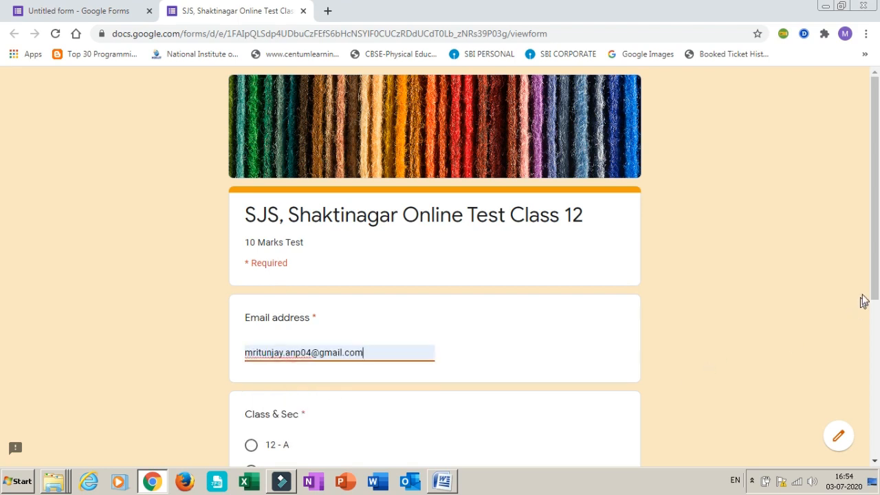
# Choose 12 - A for Class & Sec, enter the student's name, and continue to the second page of the quiz
pyautogui.scroll(-3, 874, 278)
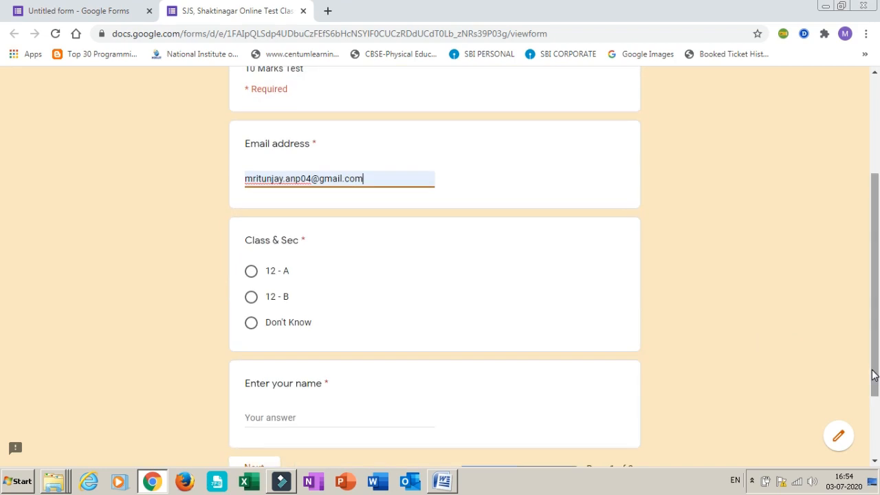
pyautogui.click(251, 273)
pyautogui.click(293, 419)
pyautogui.write('mj')
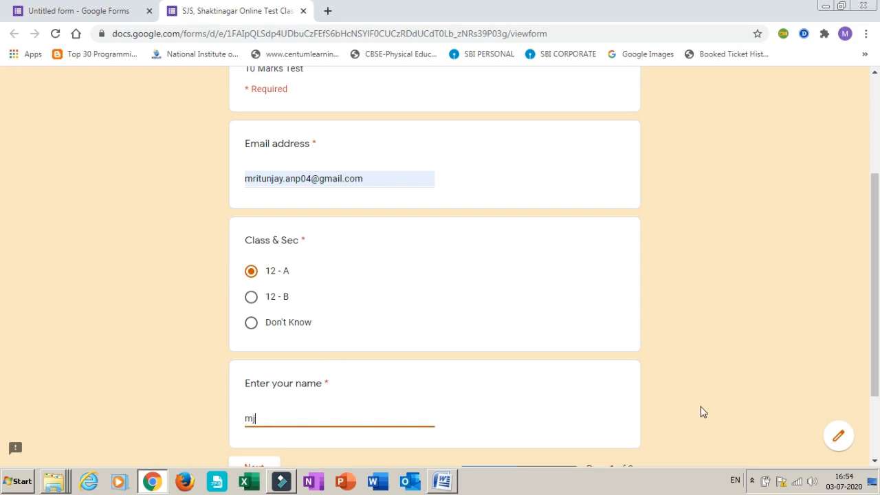
pyautogui.moveTo(877, 342); pyautogui.dragTo(878, 414)
pyautogui.press('BackSpace')
pyautogui.write('ajay')
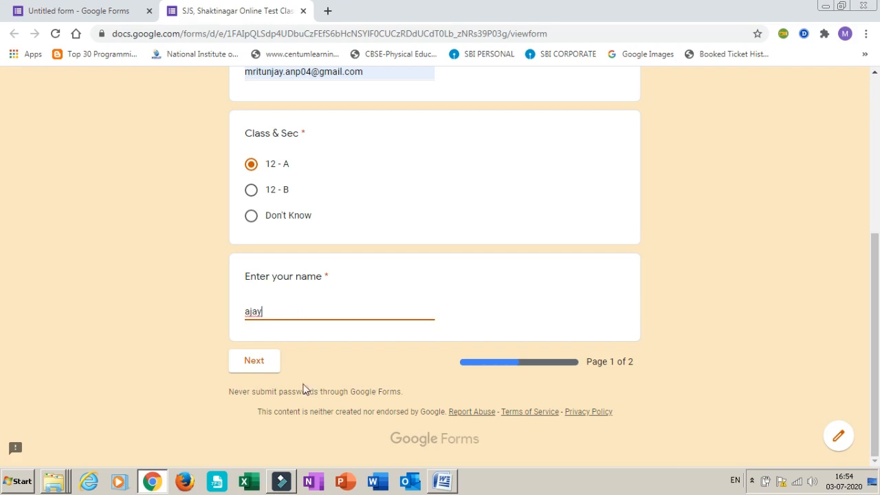
pyautogui.click(249, 363)
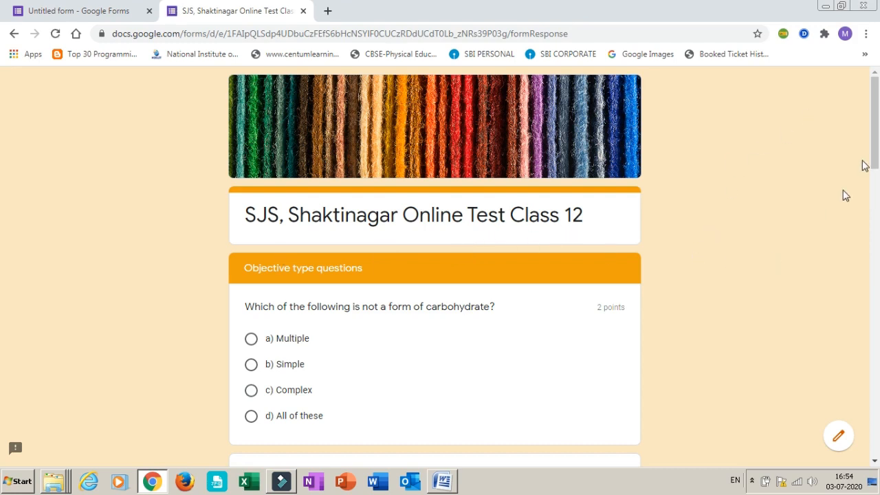
# Look through all the objective type questions on the second page of the quiz preview
pyautogui.moveTo(874, 138); pyautogui.dragTo(877, 490)
pyautogui.scroll(10, 847, 277)
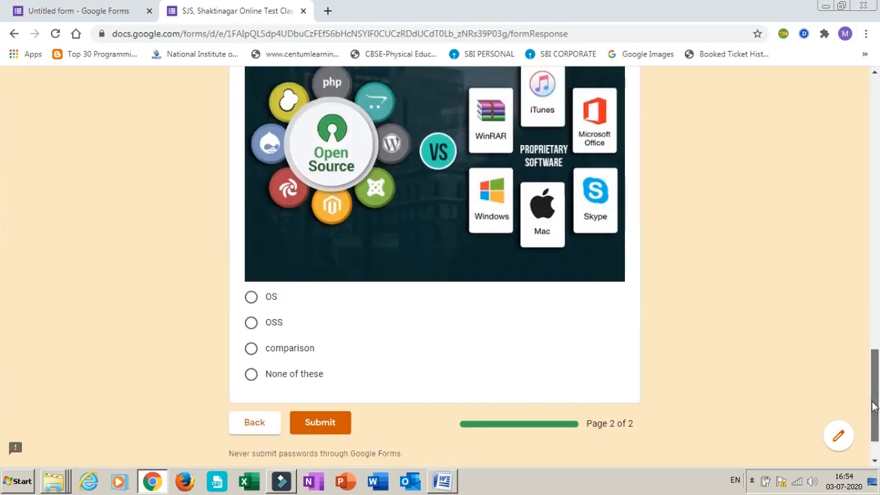
pyautogui.scroll(4, 839, 261)
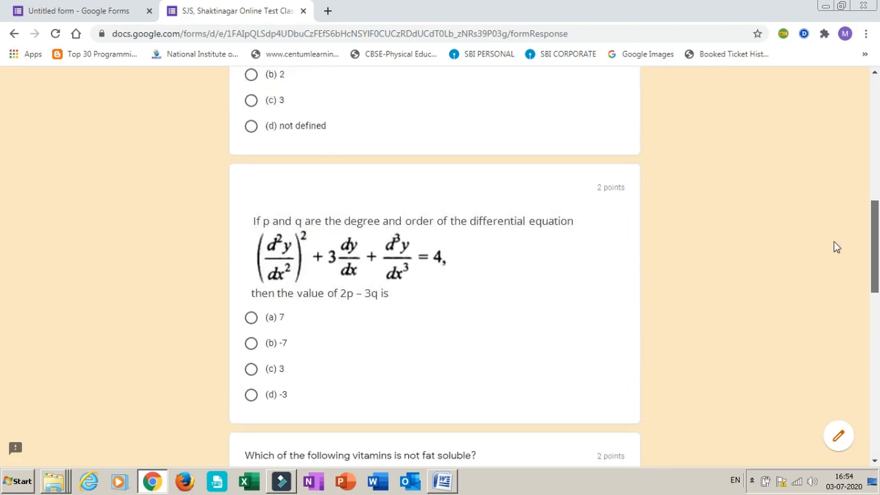
pyautogui.scroll(3, 825, 185)
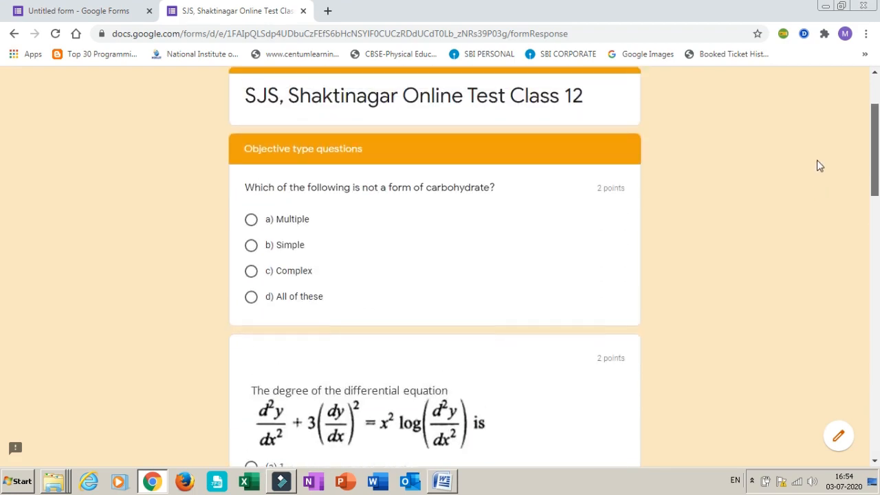
pyautogui.scroll(-7, 854, 303)
pyautogui.scroll(-3, 854, 303)
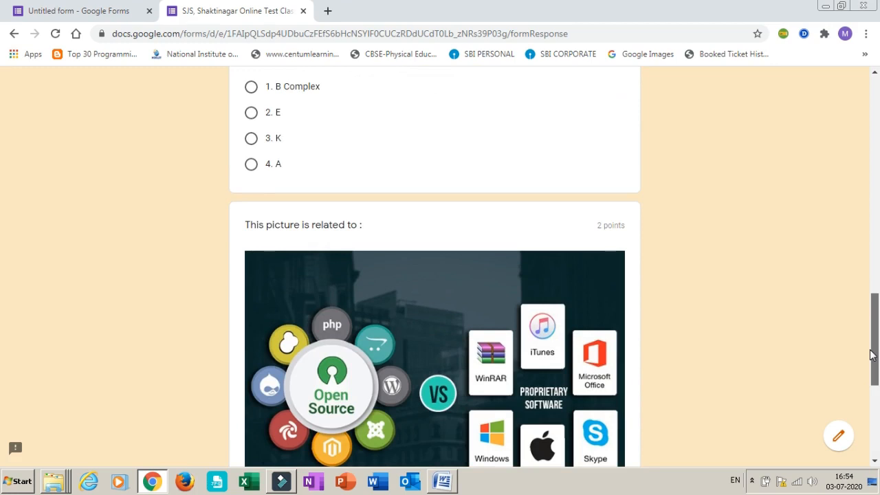
pyautogui.moveTo(873, 354); pyautogui.dragTo(824, 149)
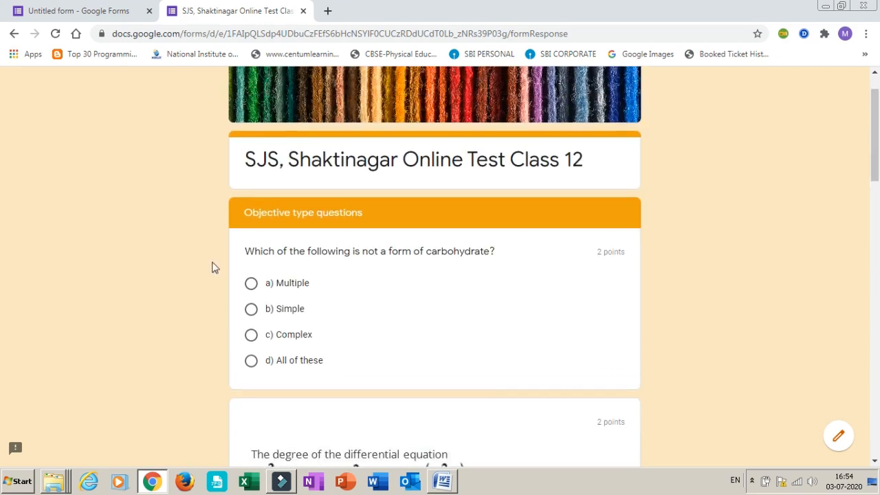
# Answer the carbohydrate question with c) Complex, the degree question with (a) 1, and the 2p – 3q question with (a) 7
pyautogui.click(251, 335)
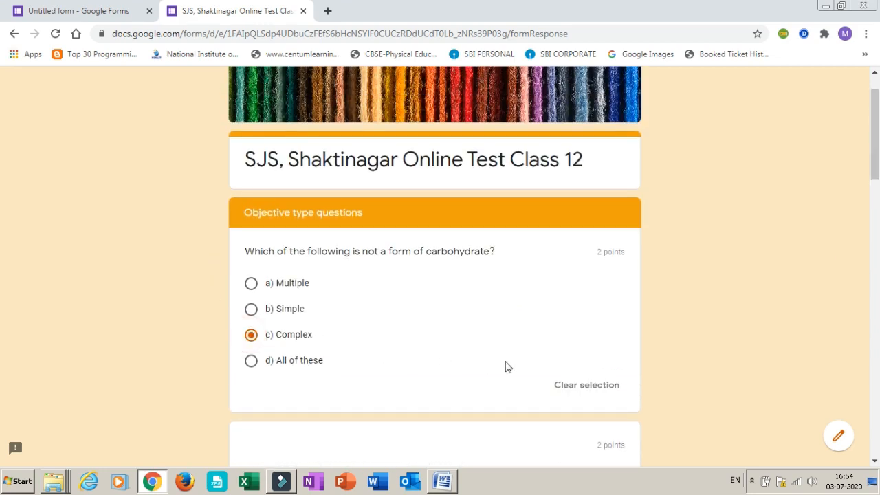
pyautogui.scroll(-2, 726, 348)
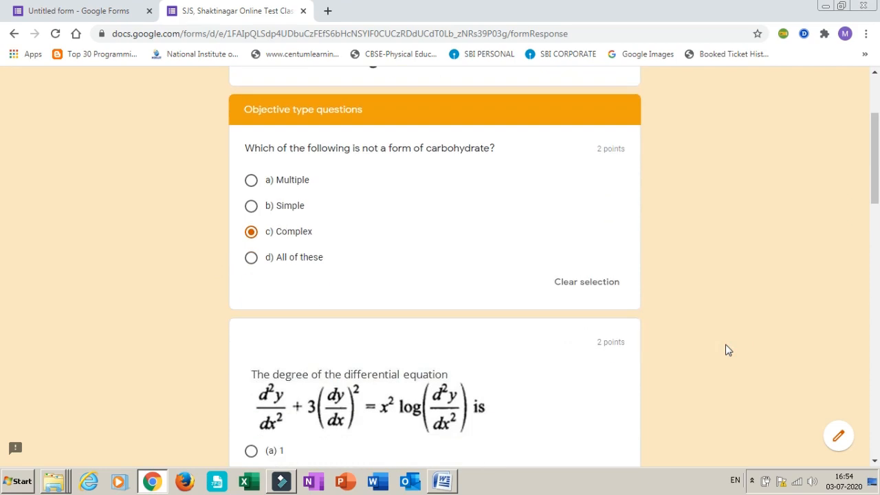
pyautogui.click(251, 451)
pyautogui.scroll(-4, 878, 464)
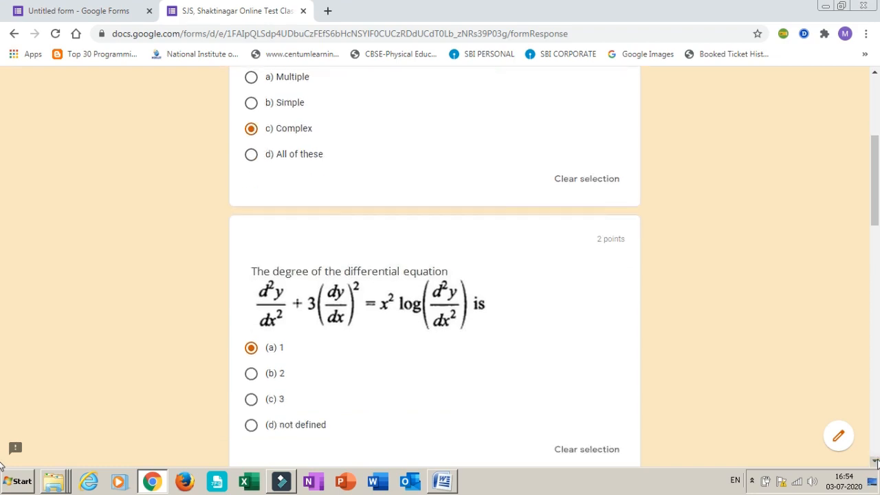
pyautogui.scroll(-2, 877, 464)
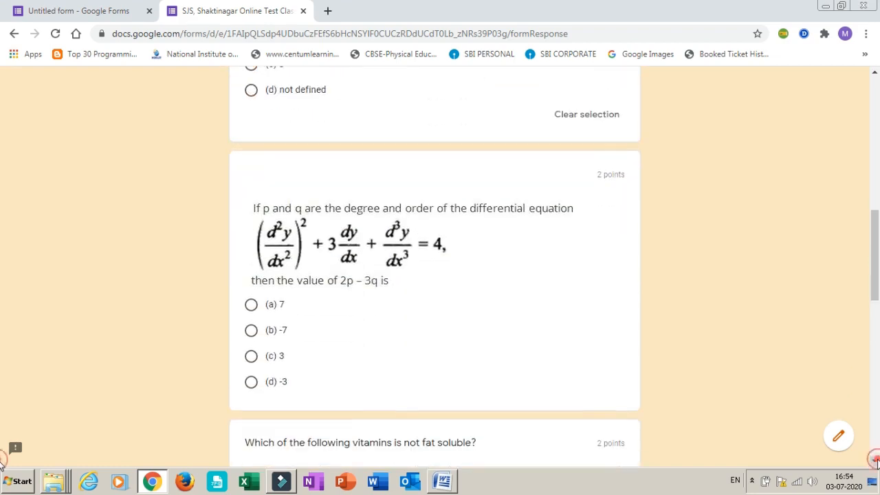
pyautogui.click(252, 305)
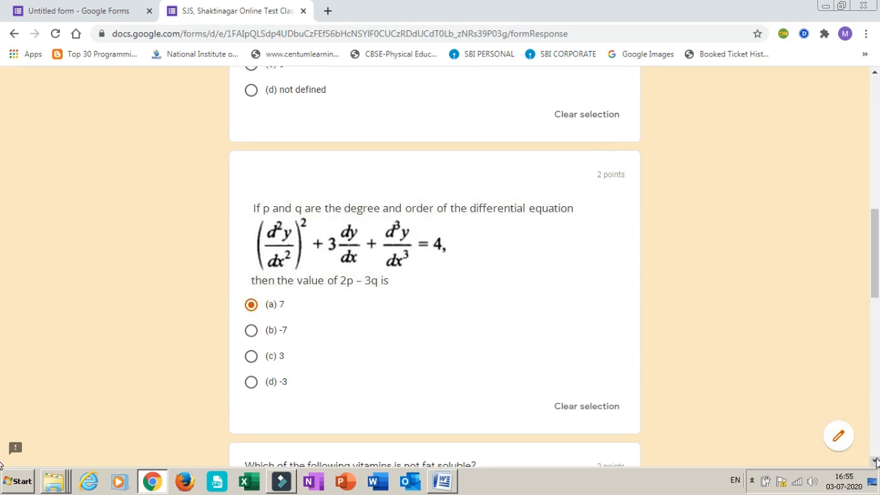
# Answer the vitamin question with B Complex and the picture question with OSS, then submit the quiz and close the preview
pyautogui.scroll(-3, 876, 463)
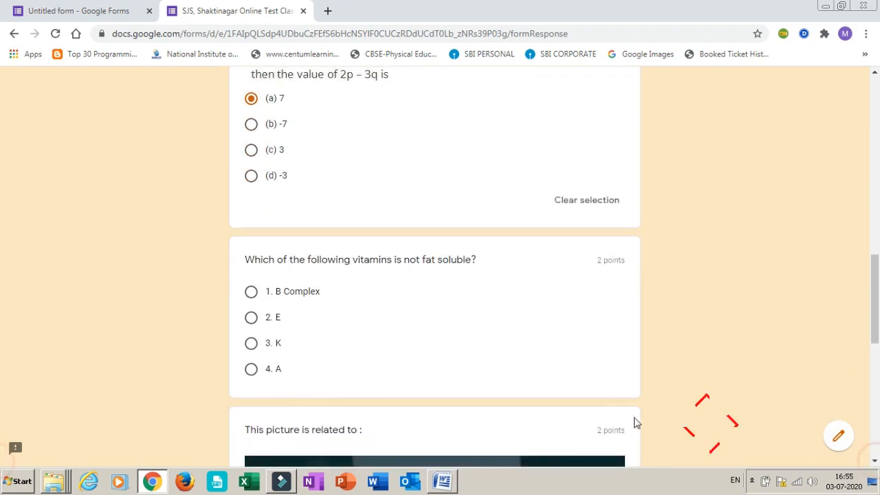
pyautogui.click(249, 294)
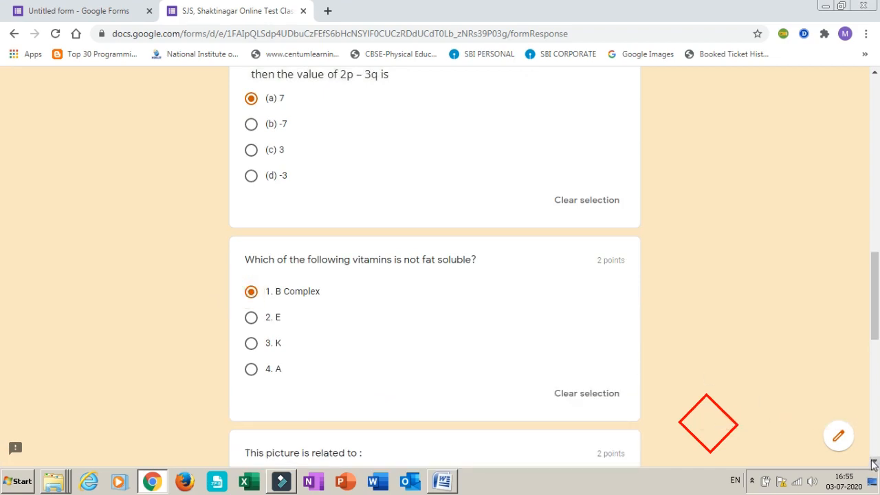
pyautogui.scroll(-2, 872, 464)
pyautogui.scroll(-5, 873, 464)
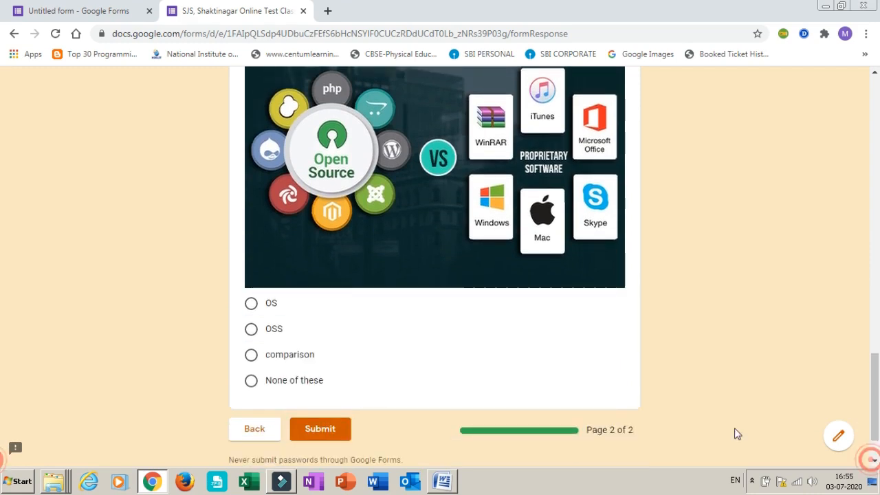
pyautogui.click(251, 329)
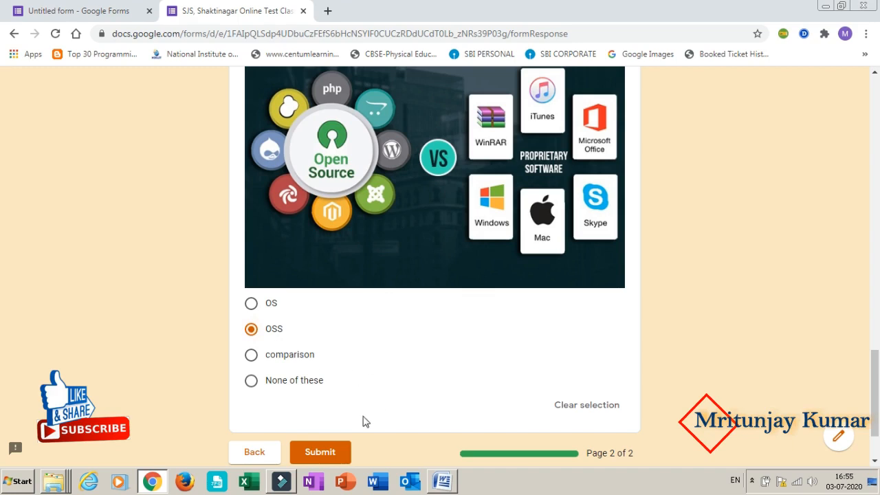
pyautogui.click(323, 453)
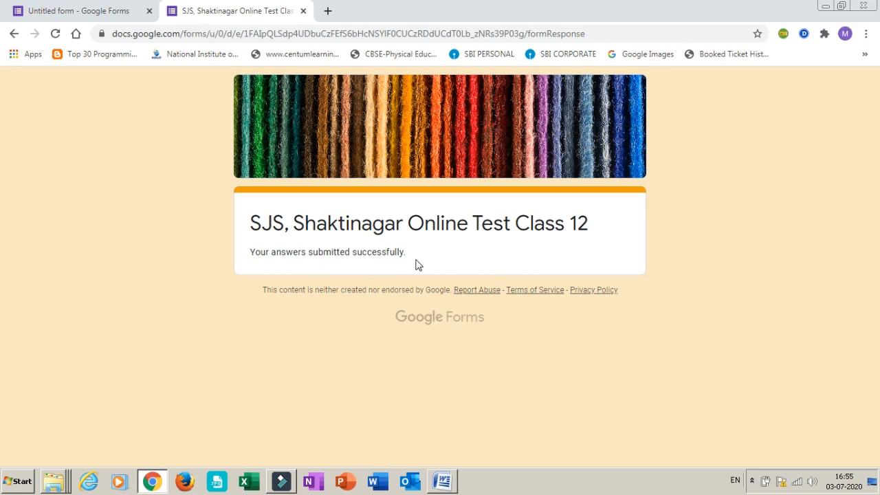
pyautogui.click(305, 11)
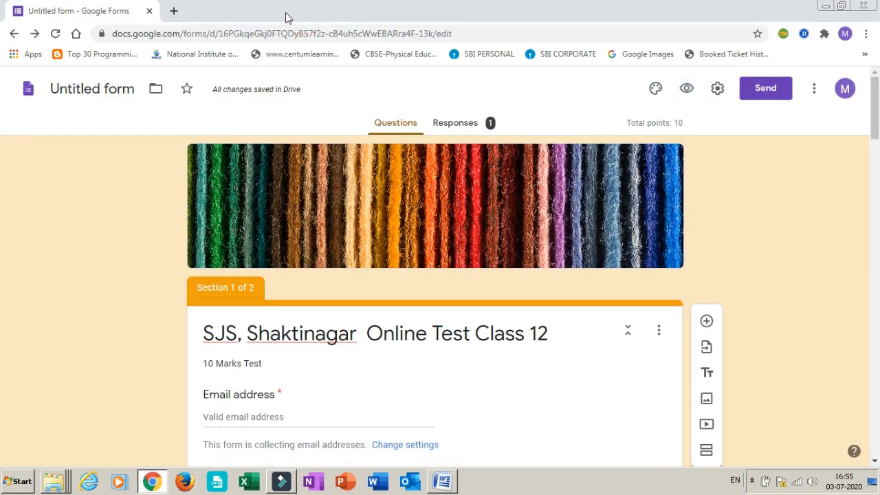
# Preview the form once more to check whether a second response is allowed, then return to the editor
pyautogui.click(107, 12)
pyautogui.click(687, 89)
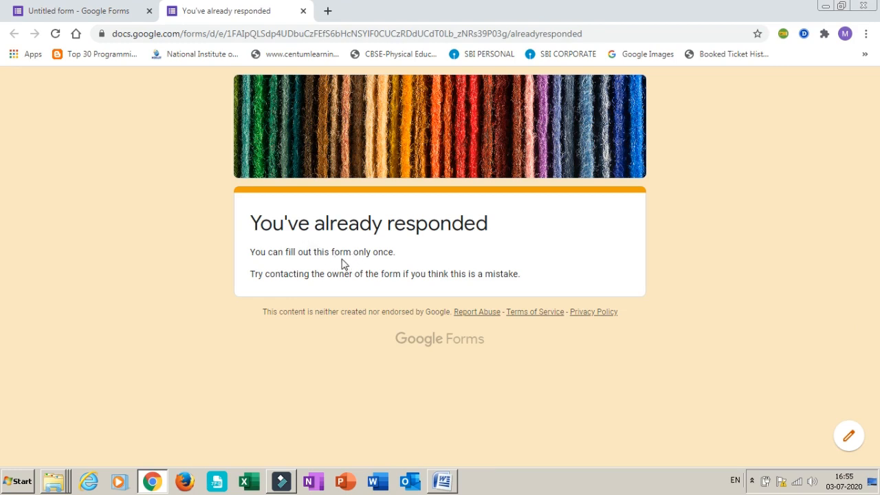
pyautogui.click(304, 11)
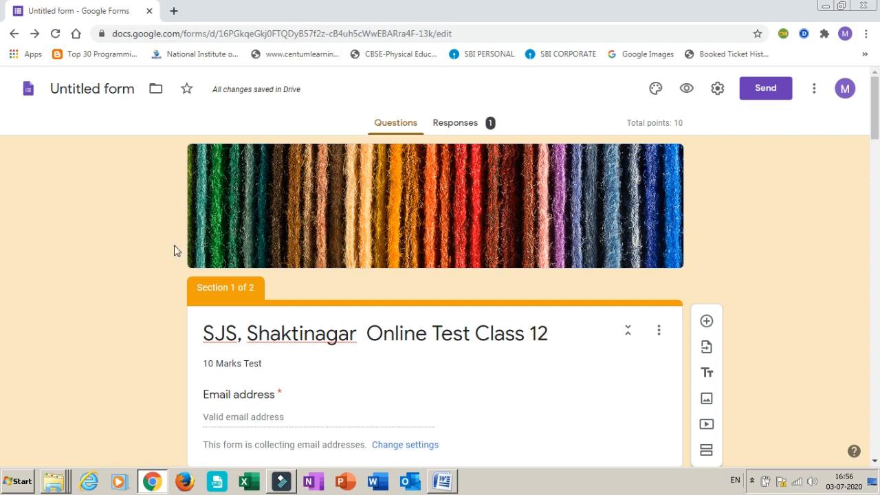
# Look through the summary of the collected responses, from the score insights down to the objective type question charts
pyautogui.click(462, 132)
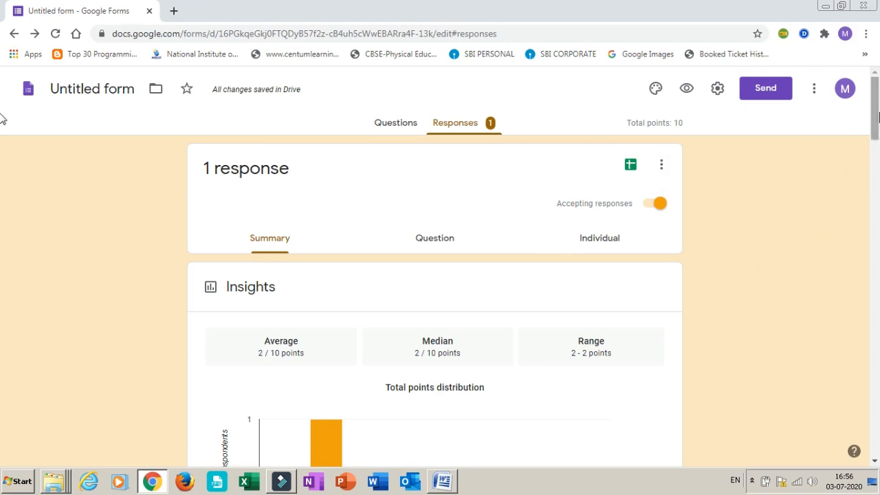
pyautogui.scroll(-3, 2, 131)
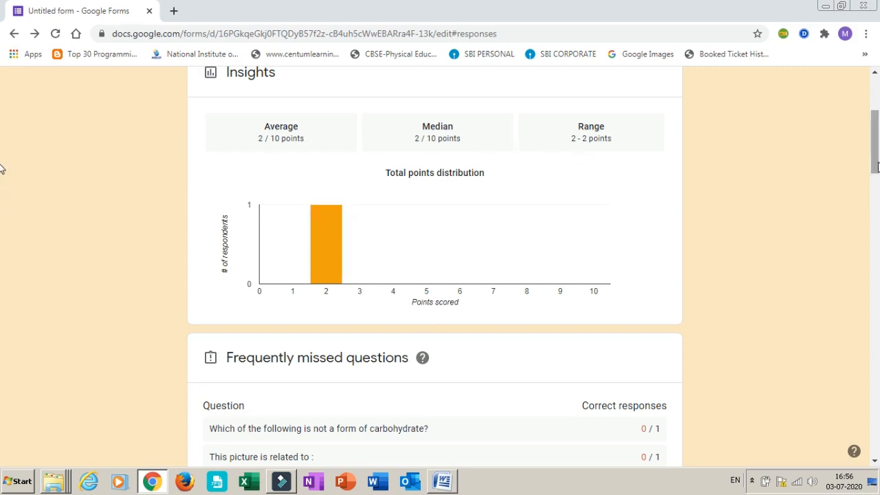
pyautogui.moveTo(877, 167); pyautogui.dragTo(878, 297)
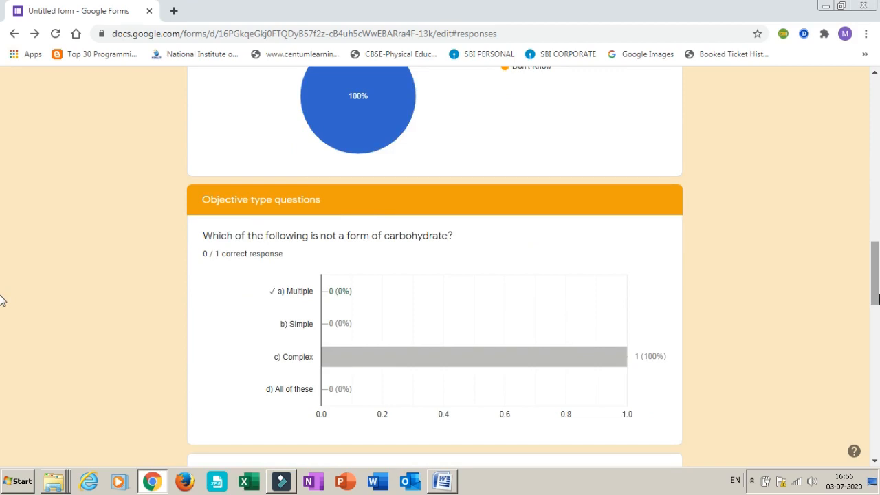
pyautogui.moveTo(877, 297); pyautogui.dragTo(867, 122)
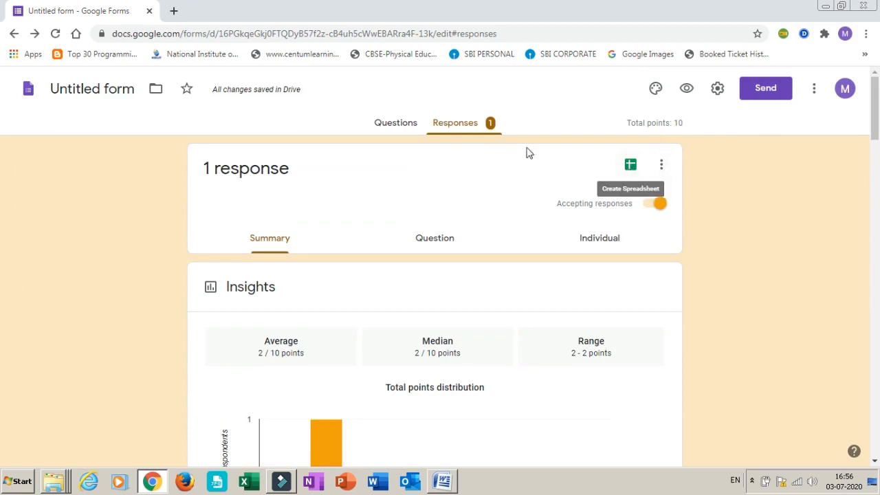
# Create a new response spreadsheet named "12 (Responses)", view the recorded response in it, and close the spreadsheet
pyautogui.click(631, 167)
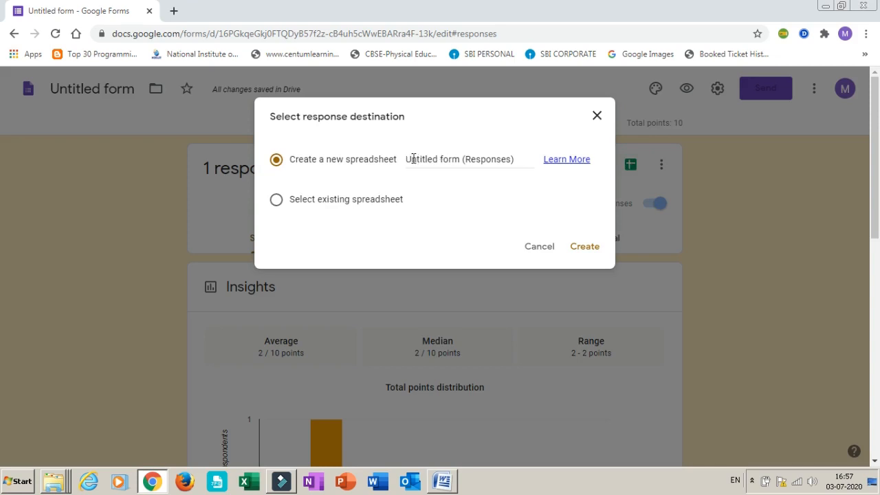
pyautogui.click(462, 161)
pyautogui.press('BackSpace')
pyautogui.press('BackSpace')
pyautogui.press('BackSpace')
pyautogui.press('BackSpace')
pyautogui.press('BackSpace')
pyautogui.press('BackSpace')
pyautogui.press('BackSpace')
pyautogui.press('BackSpace')
pyautogui.press('BackSpace')
pyautogui.press('BackSpace')
pyautogui.press('BackSpace')
pyautogui.press('BackSpace')
pyautogui.press('BackSpace')
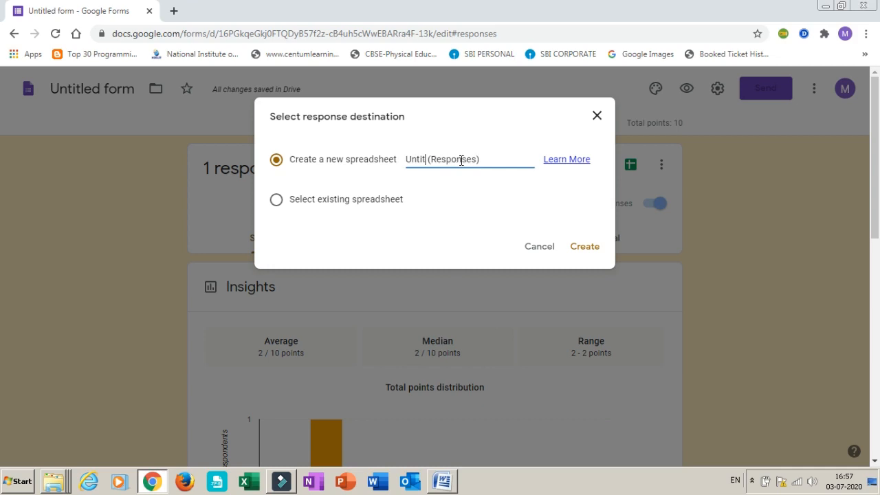
pyautogui.write('12')
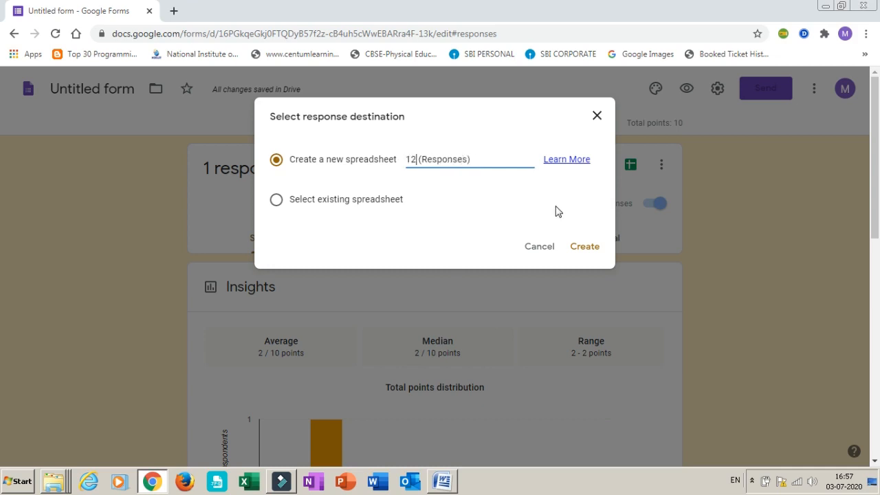
pyautogui.click(588, 251)
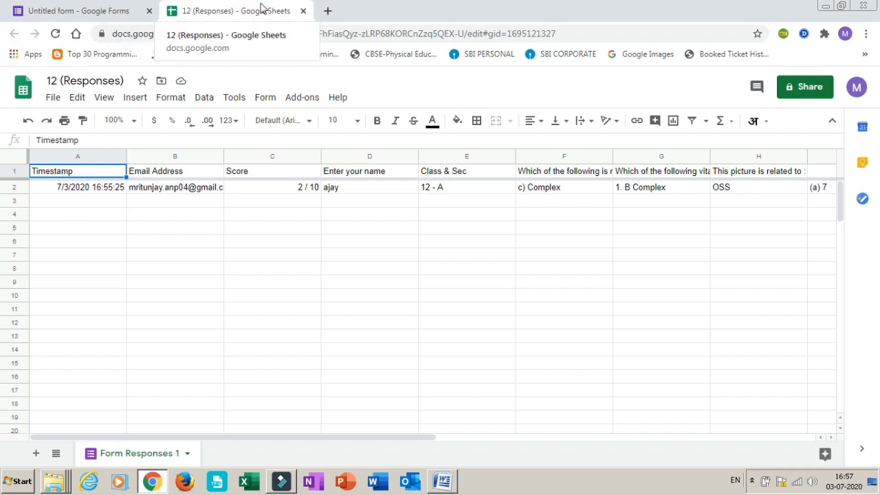
pyautogui.click(303, 13)
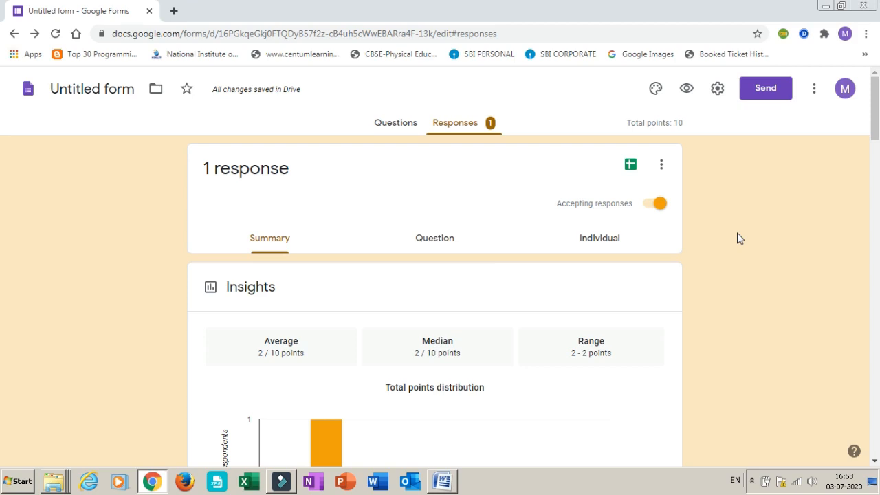
# Delete all responses from the form and confirm the deletion
pyautogui.click(661, 167)
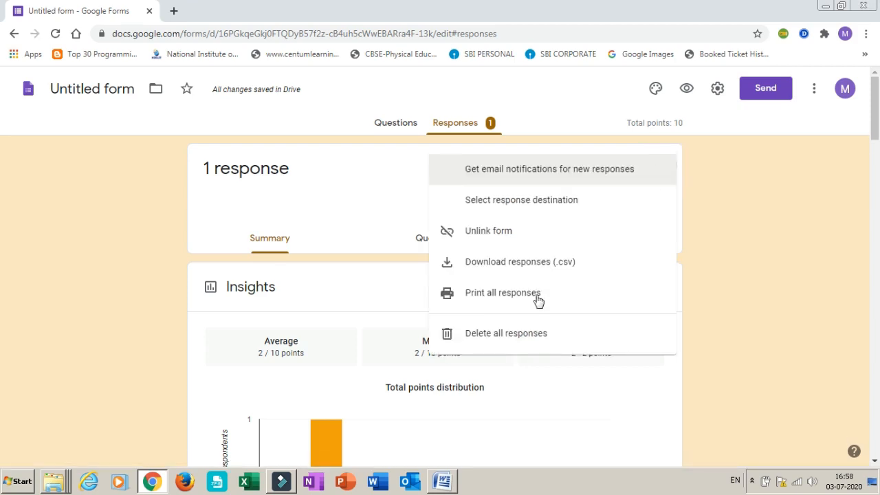
pyautogui.click(485, 337)
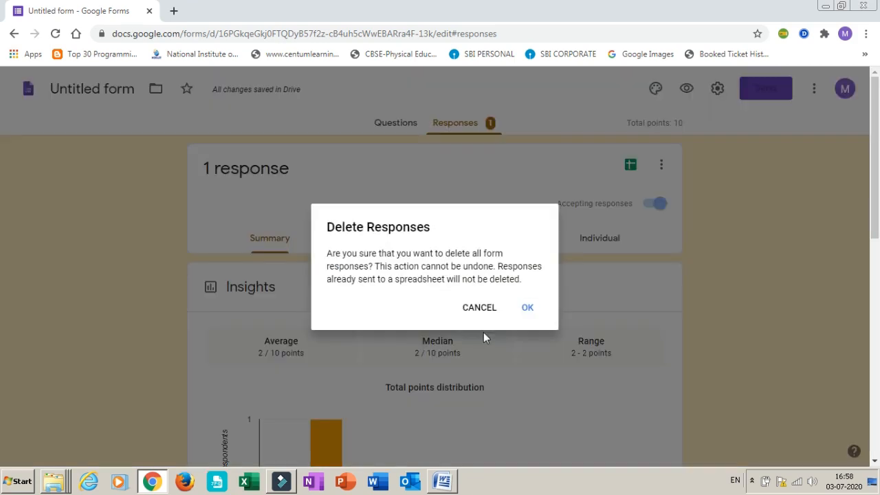
pyautogui.click(526, 308)
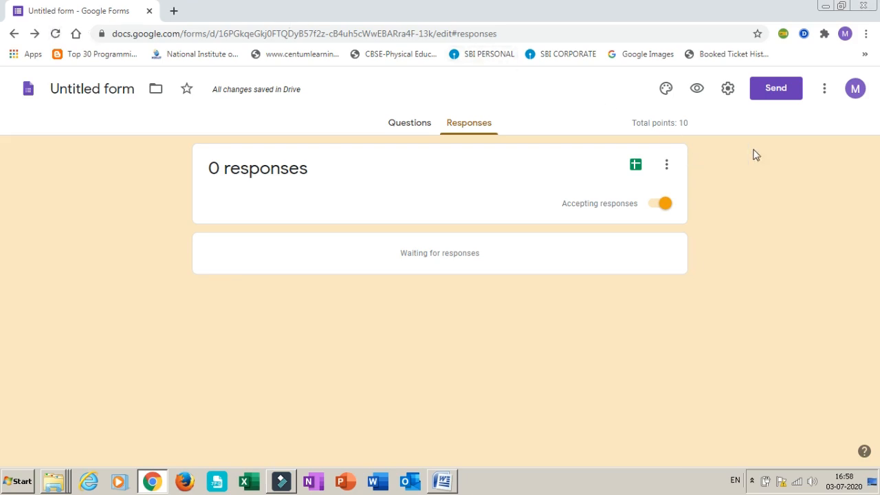
# Copy the form's shareable link with a shortened URL, then close the send dialog
pyautogui.click(777, 90)
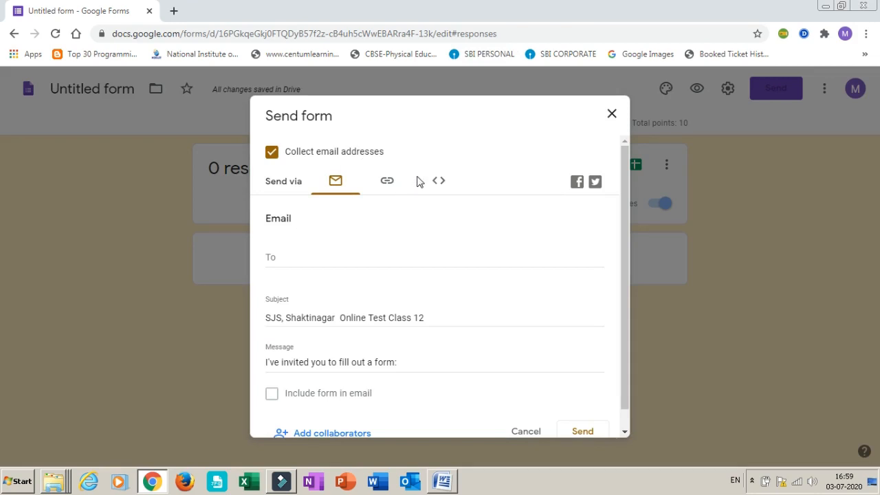
pyautogui.click(387, 183)
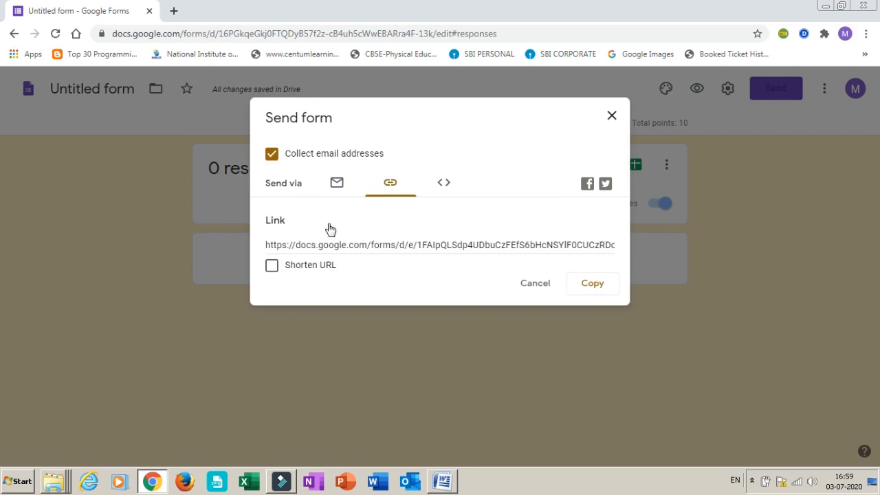
pyautogui.click(273, 268)
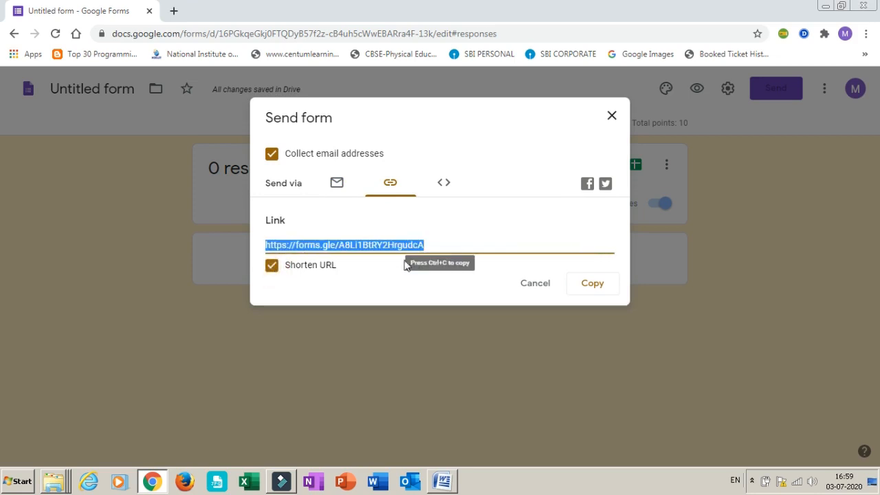
pyautogui.click(589, 285)
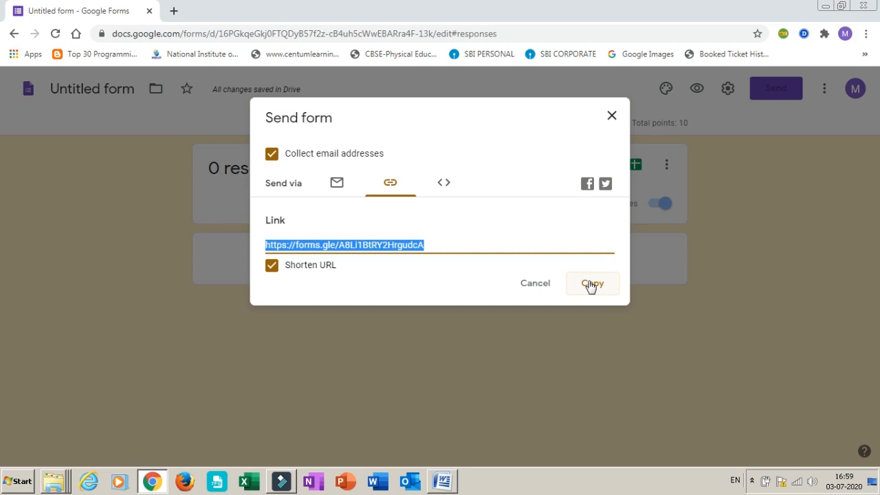
pyautogui.click(611, 118)
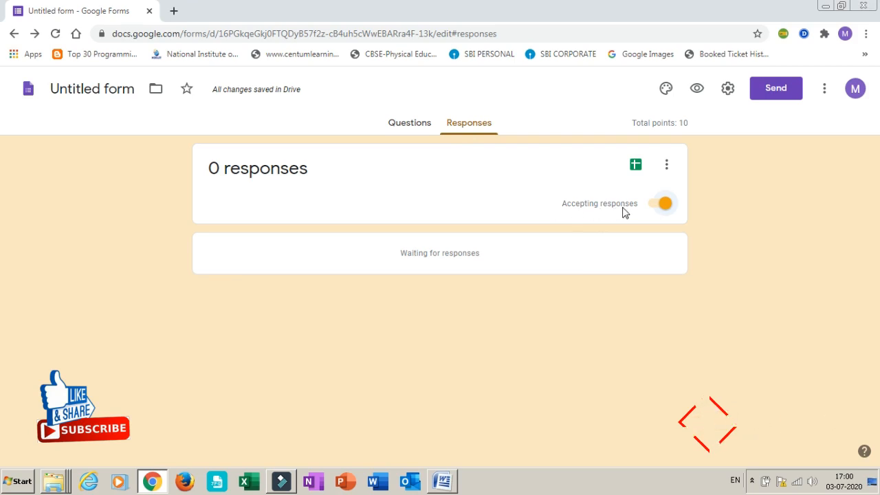
# Stop the form from accepting responses, preview what respondents see, and return to the editor
pyautogui.click(656, 207)
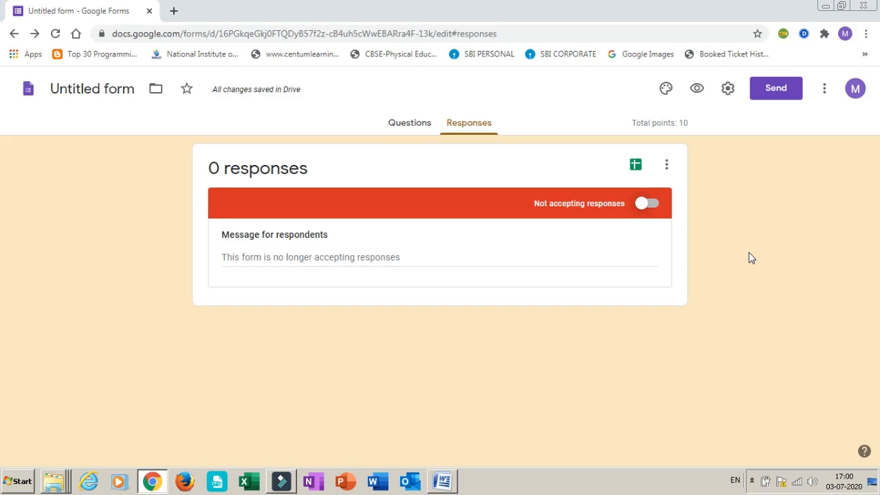
pyautogui.click(696, 91)
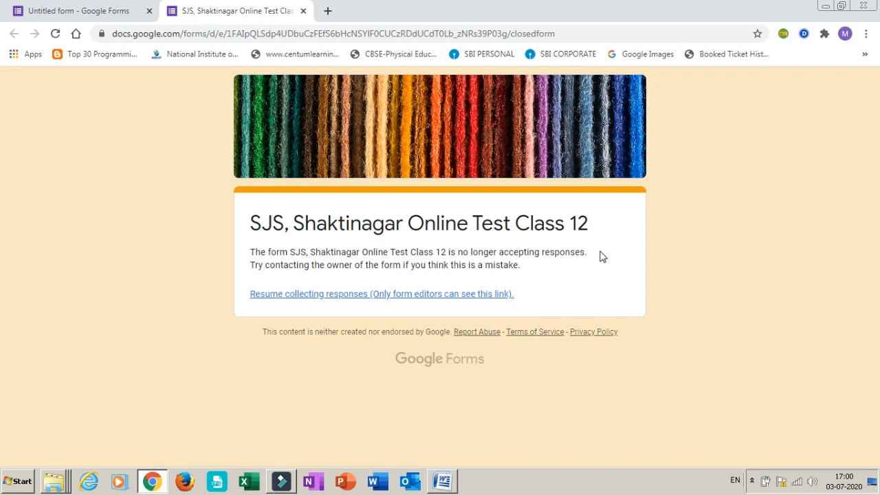
pyautogui.click(96, 14)
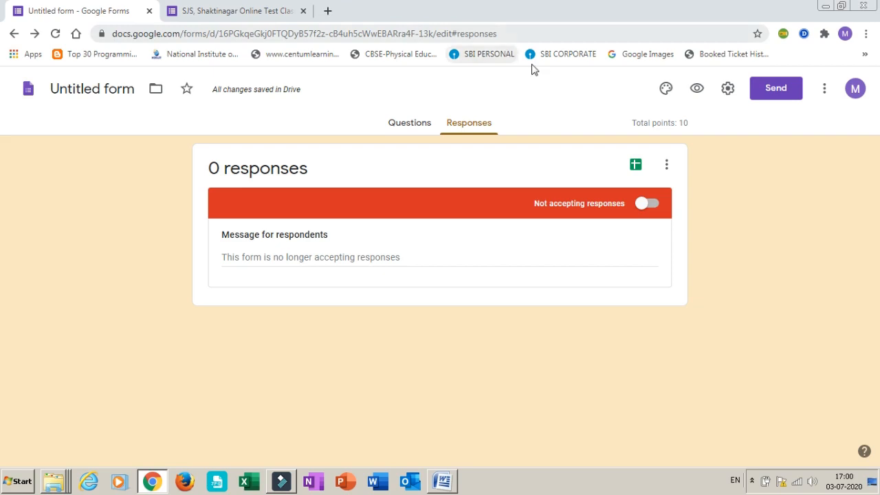
# Turn accepting responses back on and reload the form's preview page
pyautogui.click(649, 204)
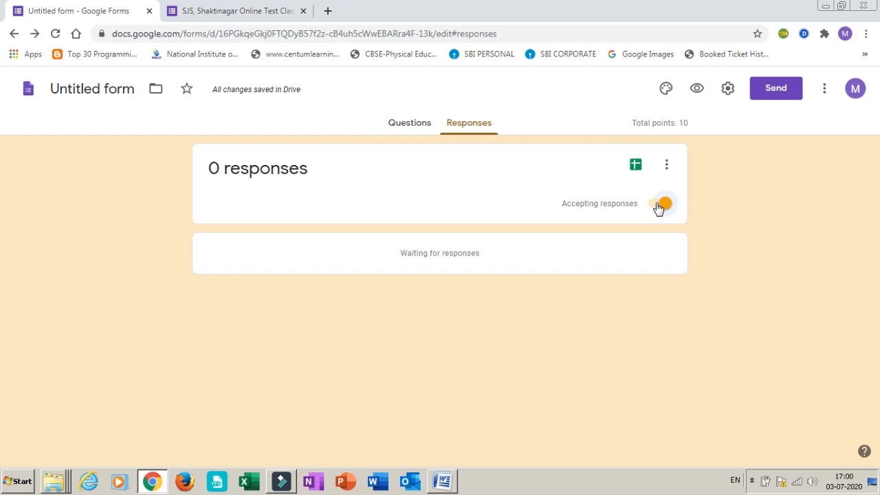
pyautogui.click(239, 9)
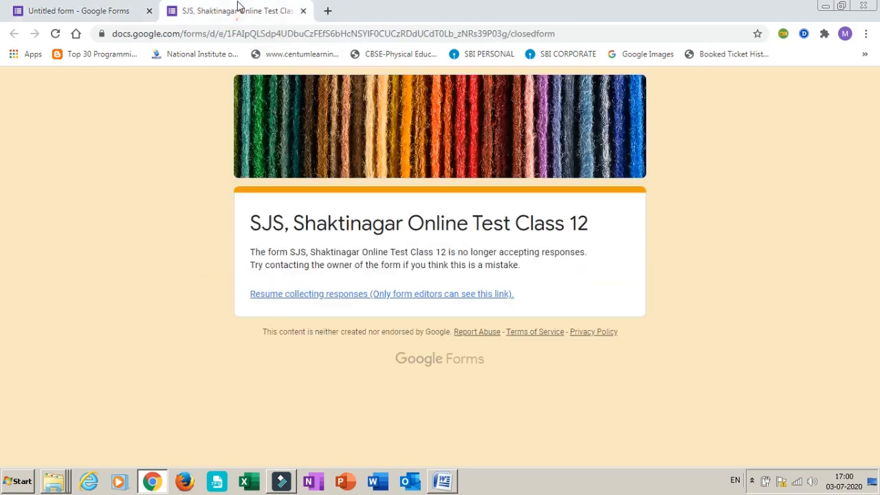
pyautogui.click(56, 34)
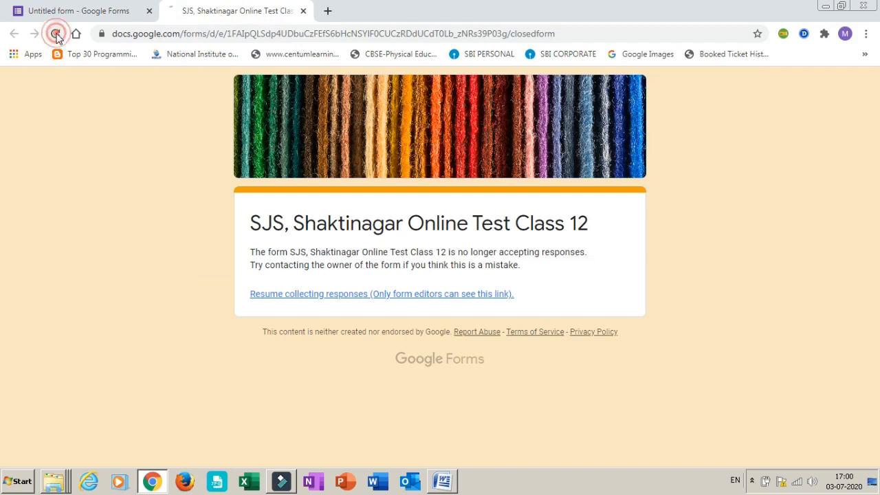
pyautogui.click(56, 34)
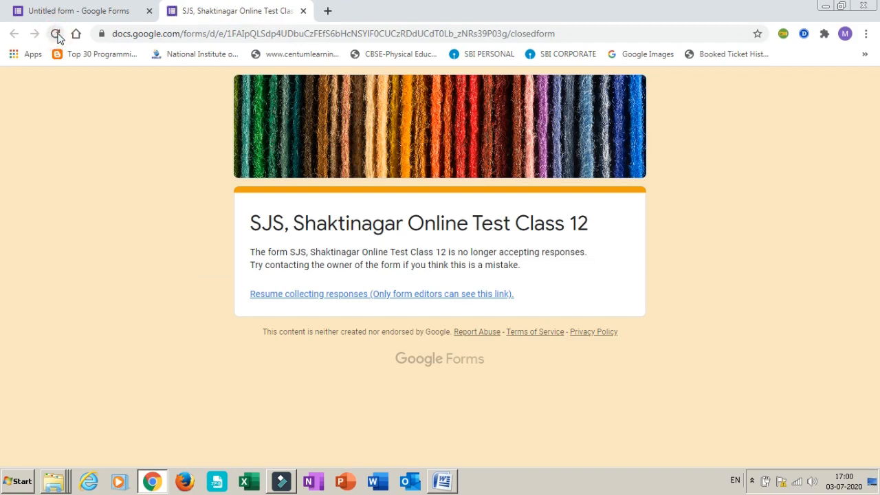
pyautogui.click(58, 34)
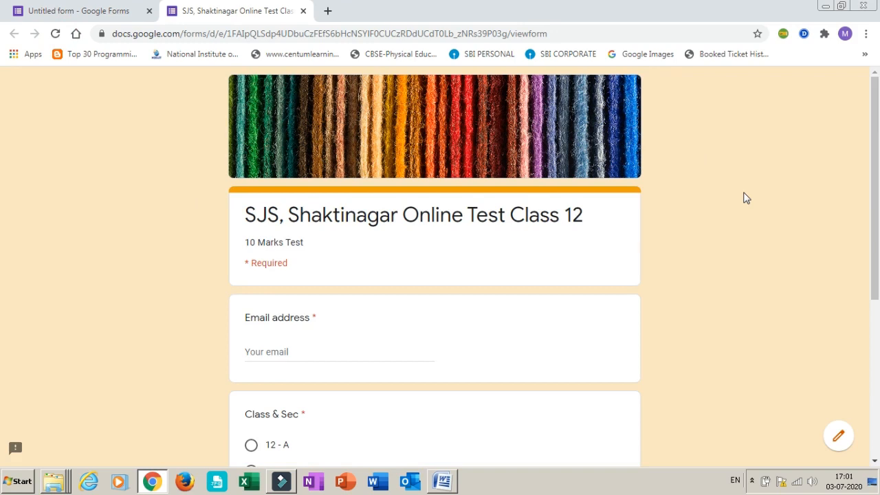
# Look over the reloaded quiz form, check it against the editor, and close the preview
pyautogui.scroll(-2, 746, 198)
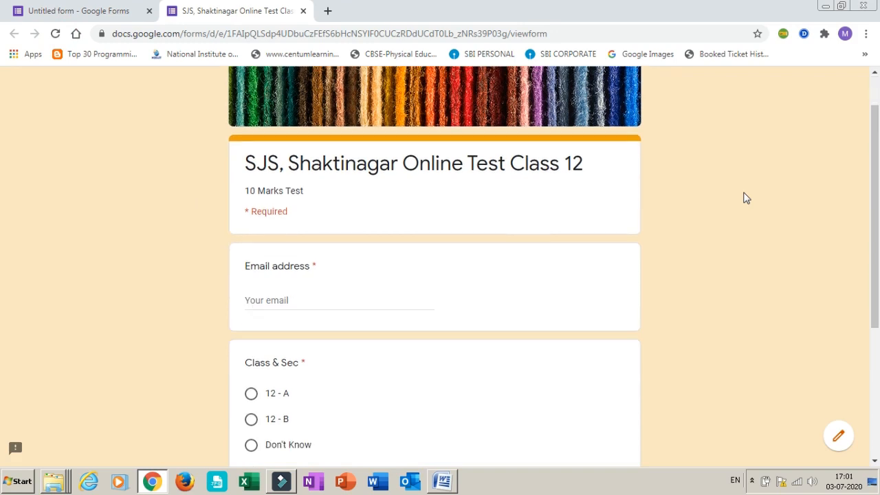
pyautogui.scroll(2, 745, 198)
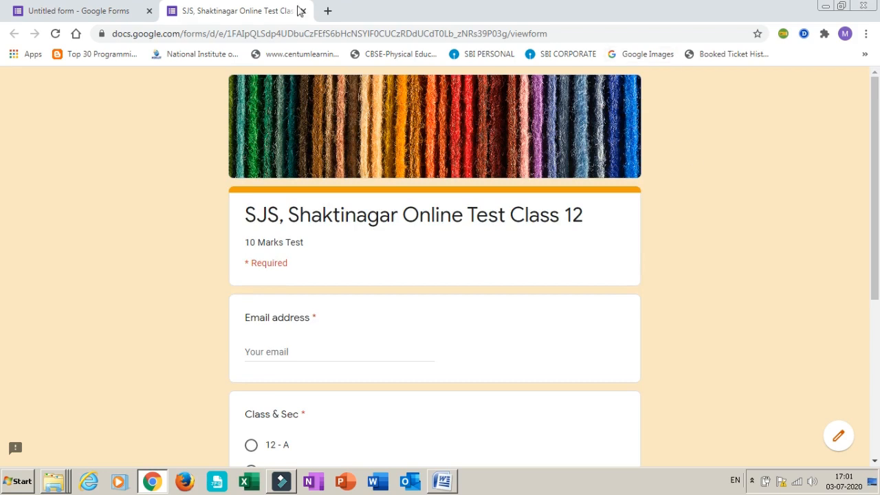
pyautogui.click(81, 7)
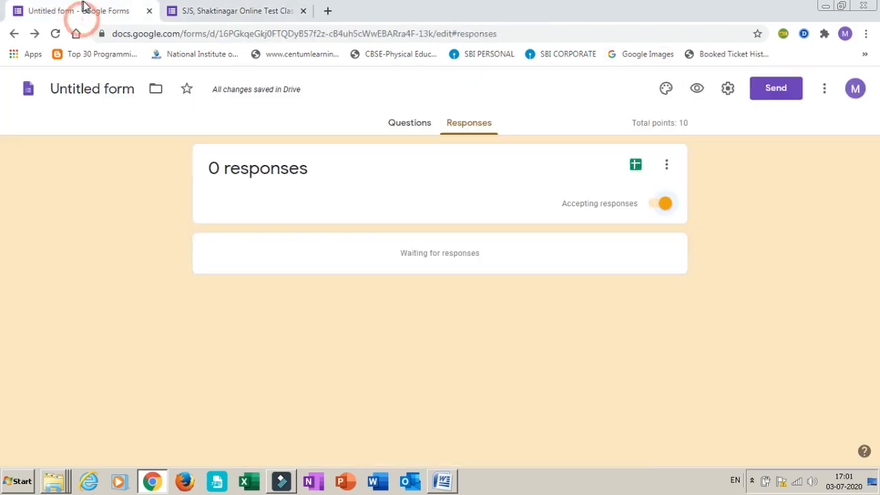
pyautogui.click(272, 16)
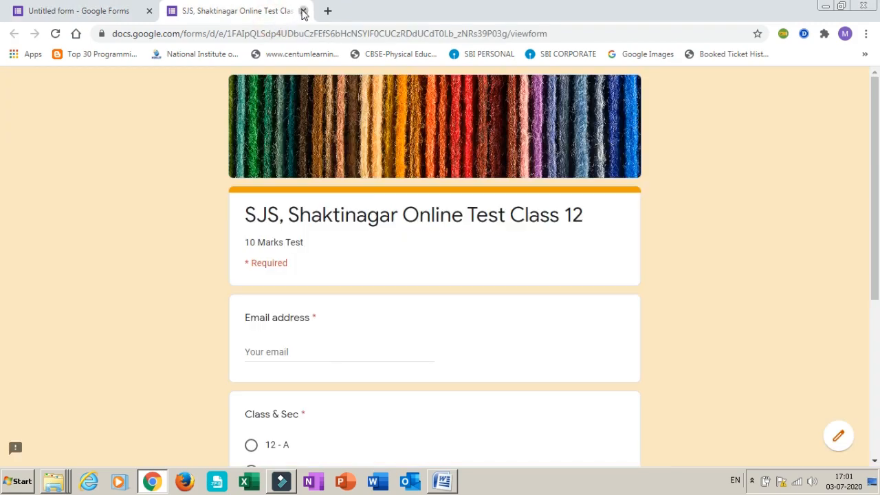
pyautogui.click(303, 11)
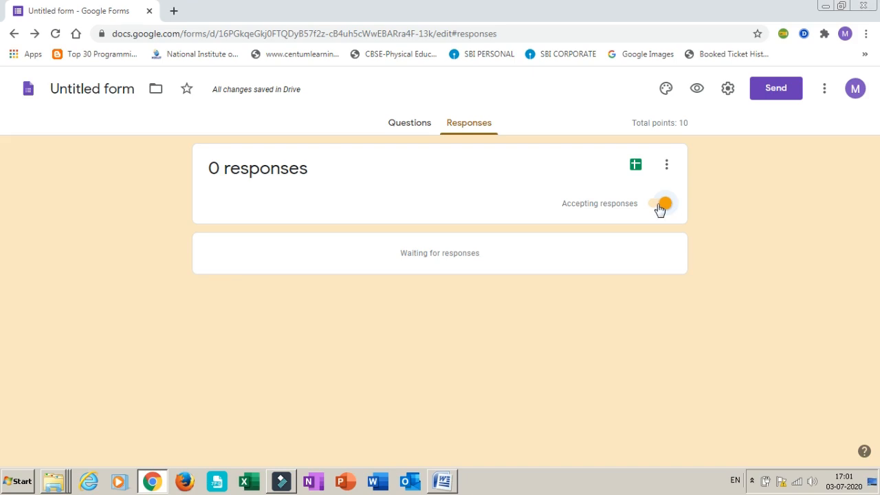
# Stop the form from accepting responses and turn response acceptance back on
pyautogui.click(657, 204)
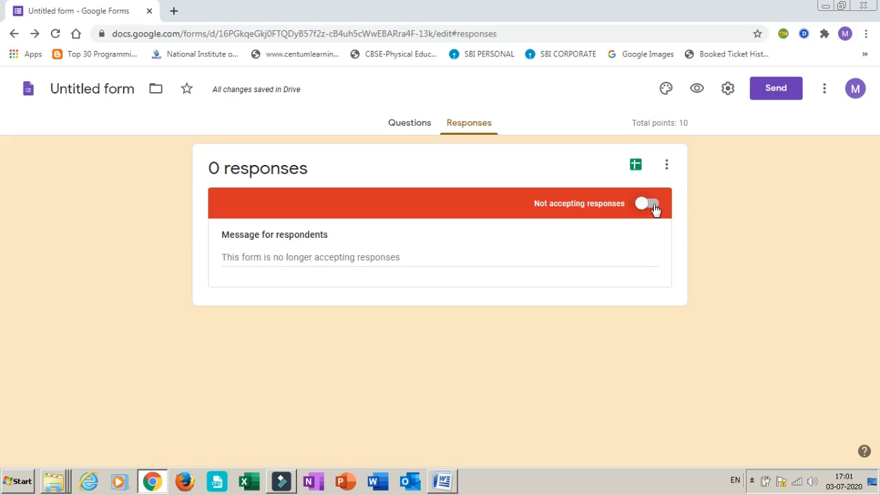
pyautogui.click(654, 205)
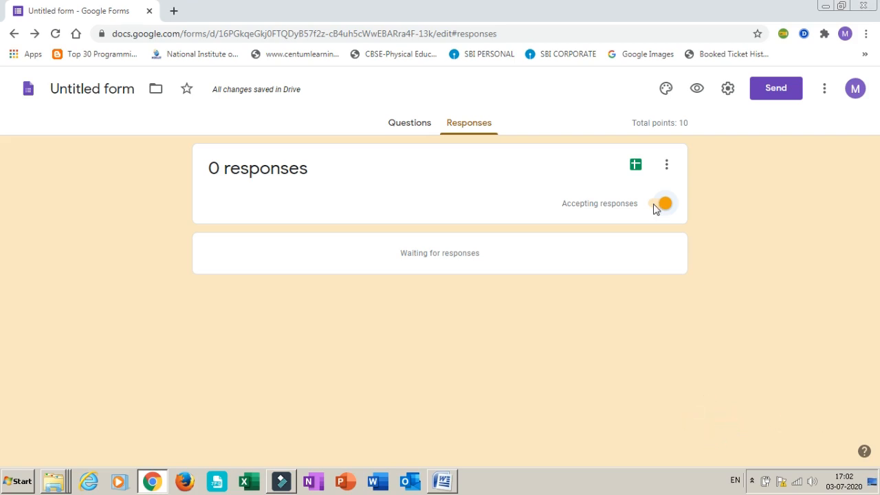
# Browse the add-ons that work with Forms and open the formLimiter details page
pyautogui.click(825, 90)
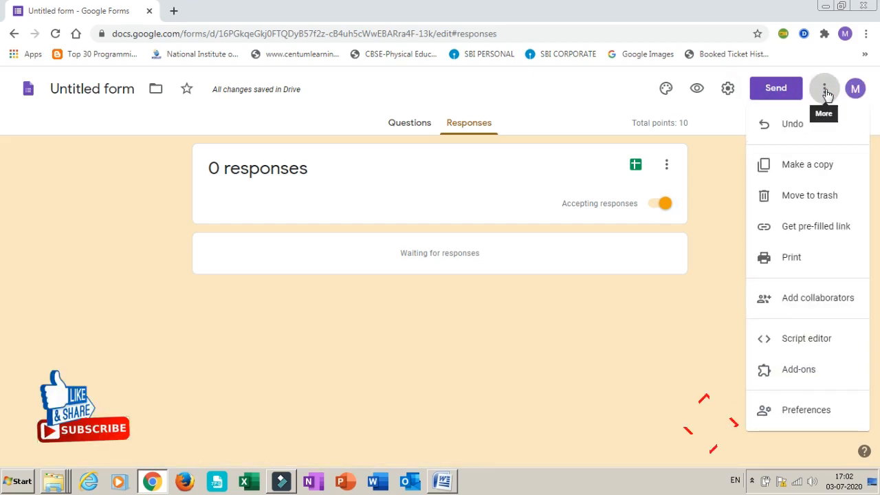
pyautogui.click(798, 372)
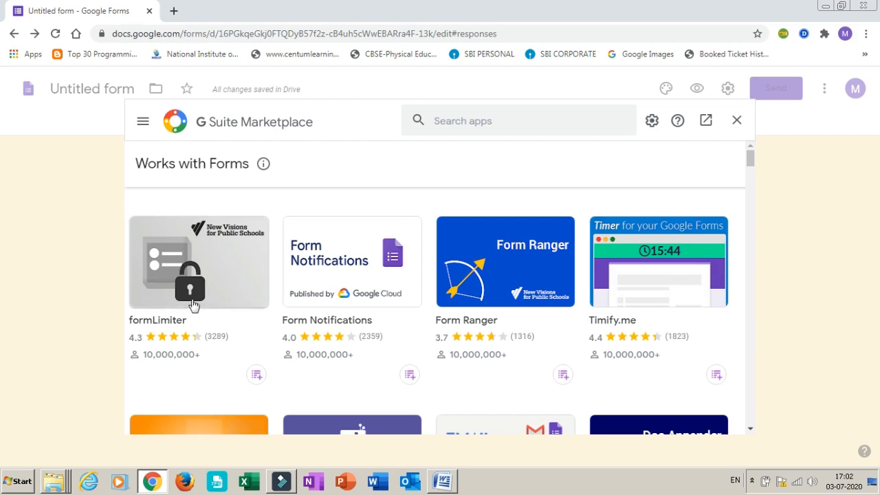
pyautogui.click(463, 121)
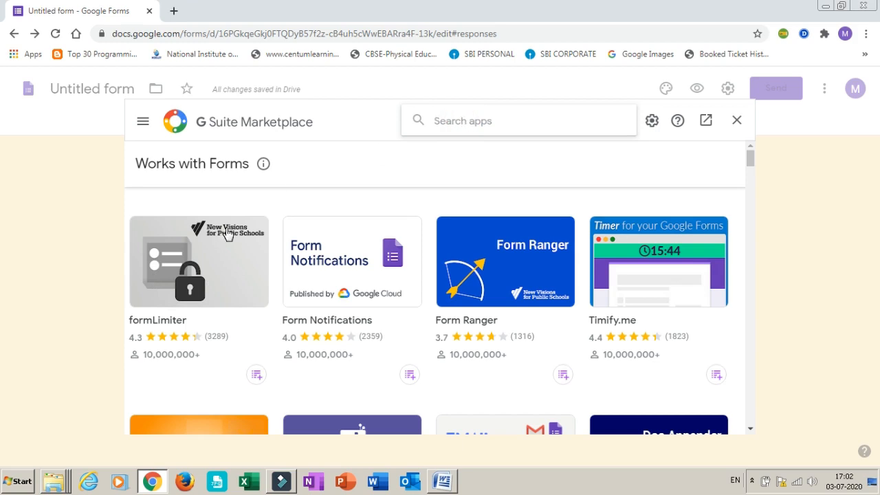
pyautogui.click(182, 285)
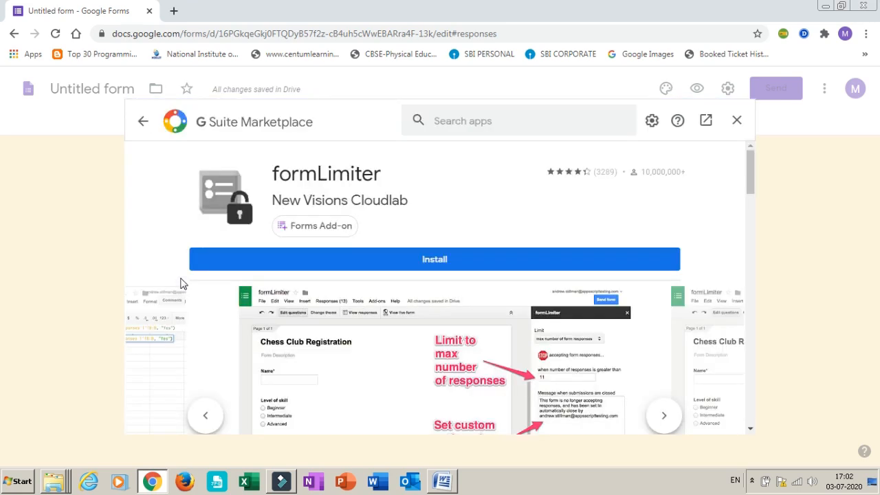
# Install the formLimiter add-on, choosing the owner's Google account and allowing the requested access permissions
pyautogui.click(434, 258)
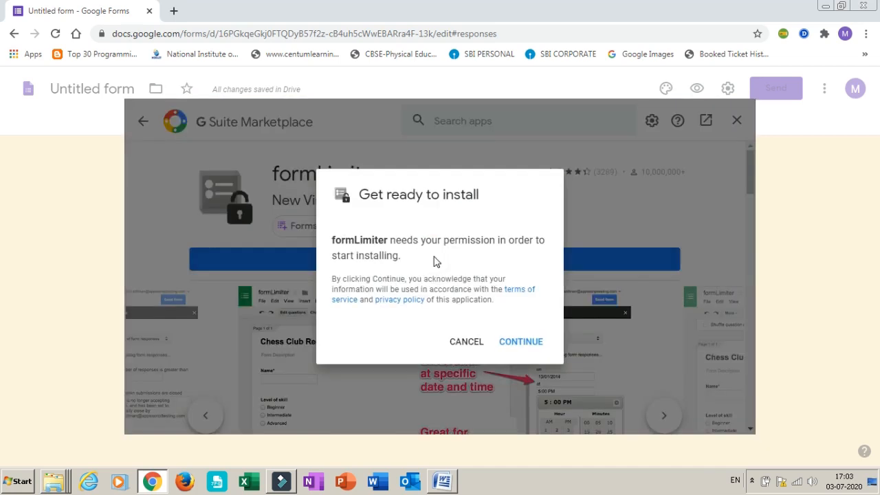
pyautogui.click(520, 344)
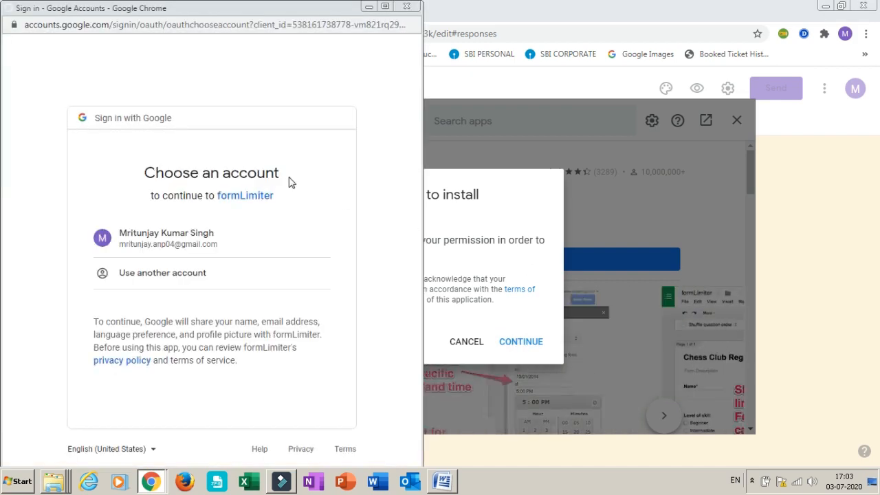
pyautogui.click(159, 242)
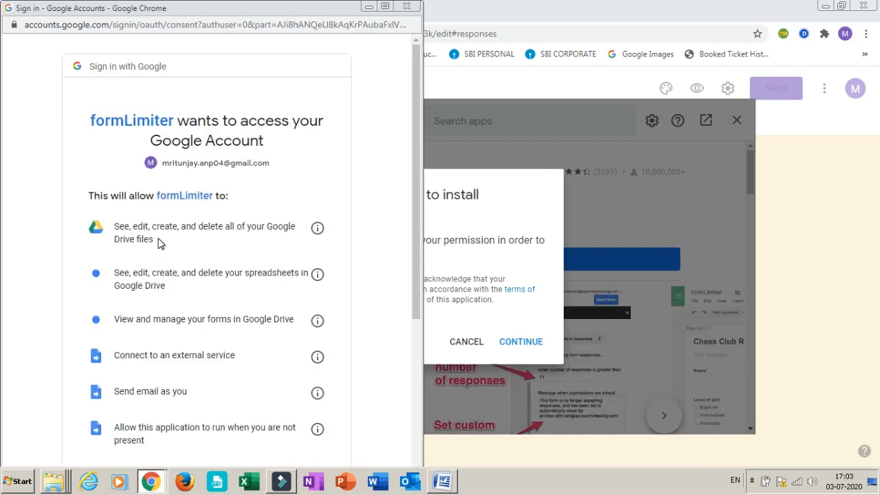
pyautogui.moveTo(418, 131); pyautogui.dragTo(428, 280)
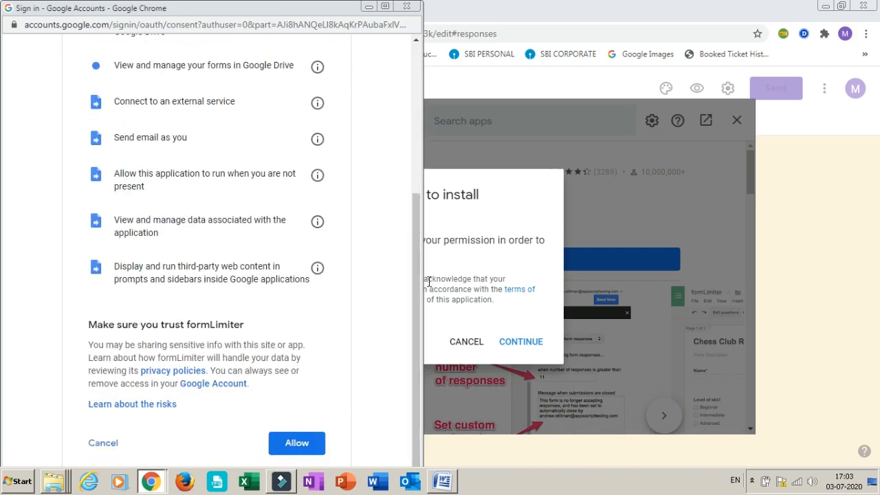
pyautogui.click(296, 443)
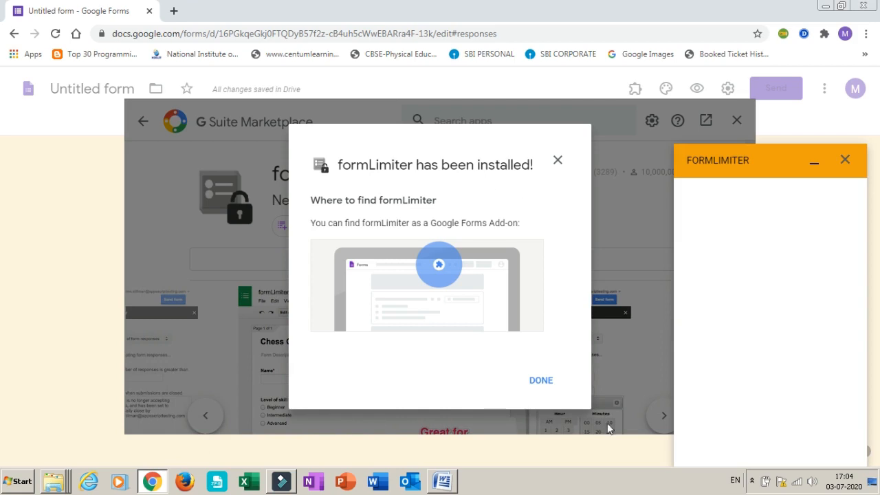
# Dismiss the installation confirmation, the marketplace and the empty formLimiter pane, returning to the form's questions
pyautogui.click(540, 382)
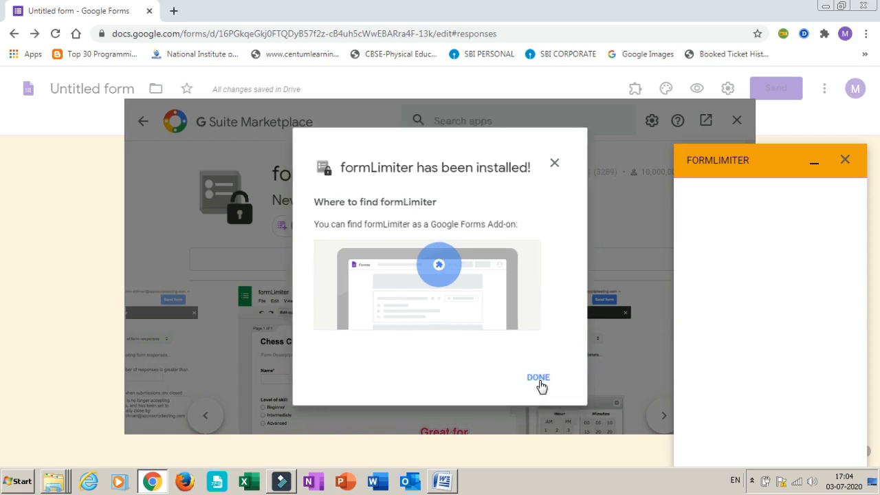
pyautogui.click(737, 121)
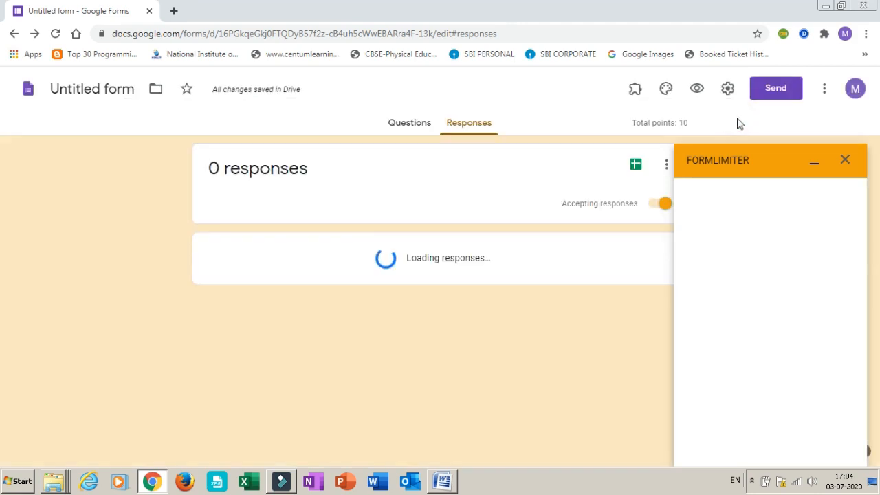
pyautogui.click(403, 127)
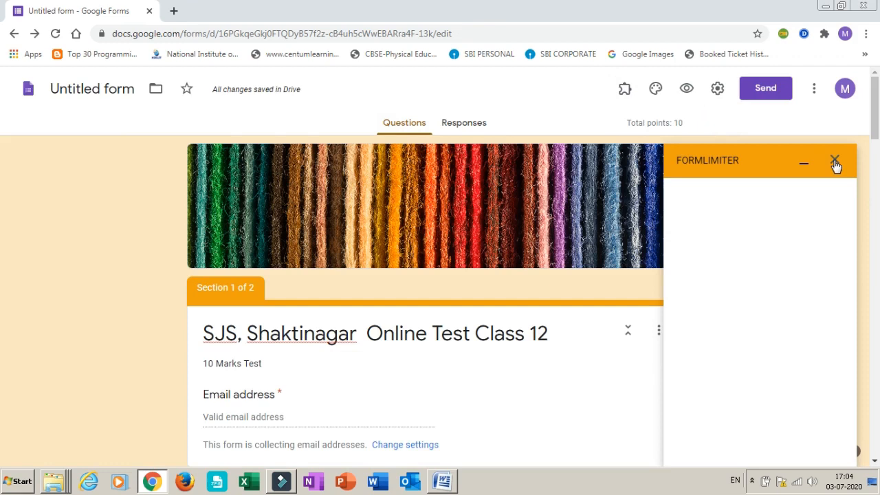
pyautogui.click(834, 162)
# Open formLimiter's limit settings and choose date and time as the limit type
pyautogui.click(623, 93)
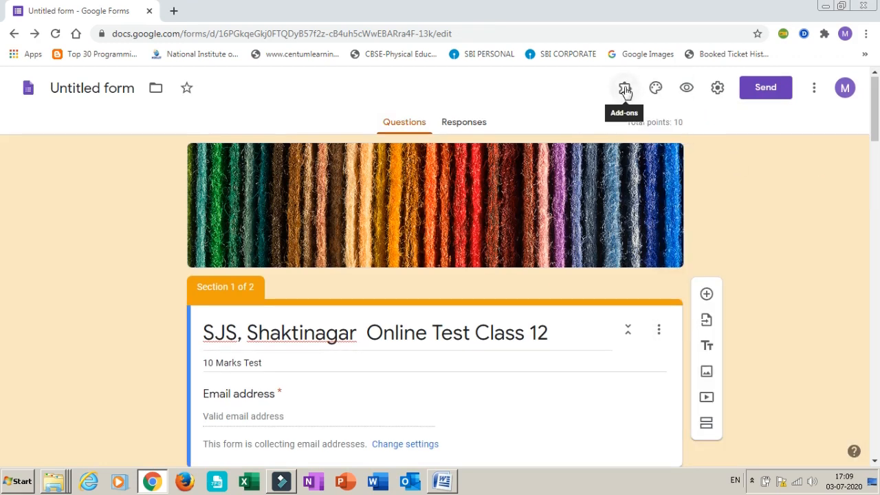
pyautogui.click(624, 92)
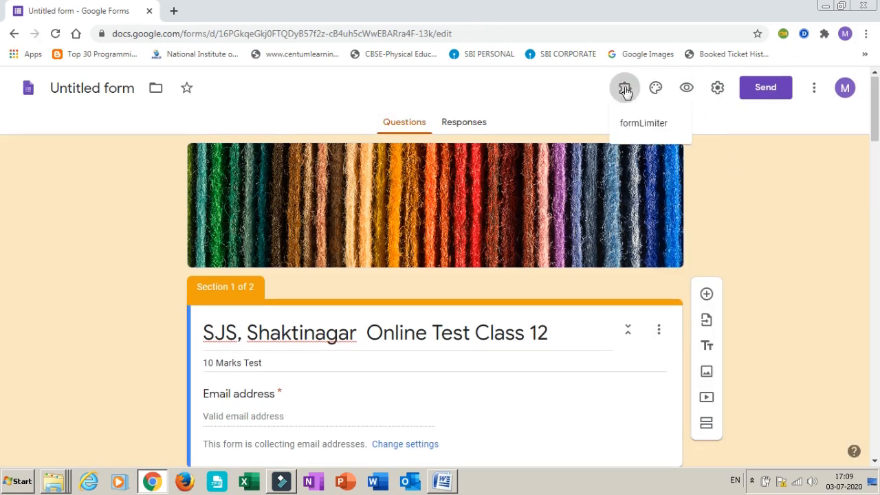
pyautogui.click(644, 132)
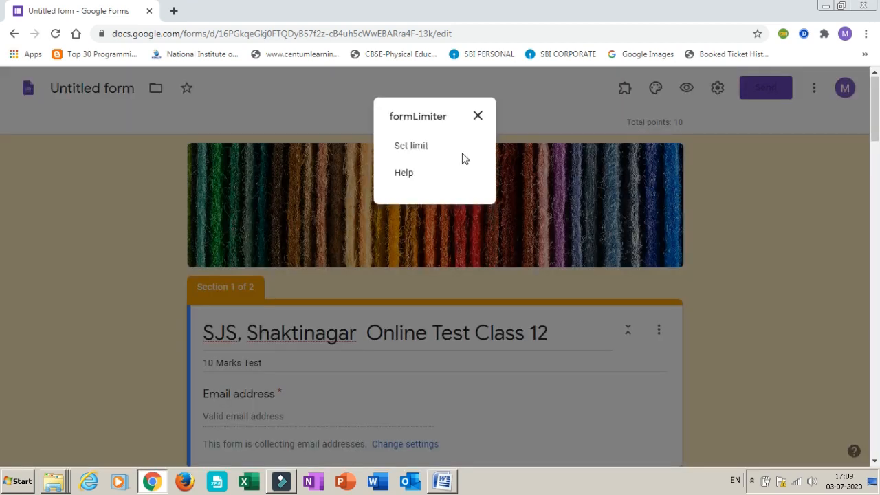
pyautogui.click(401, 147)
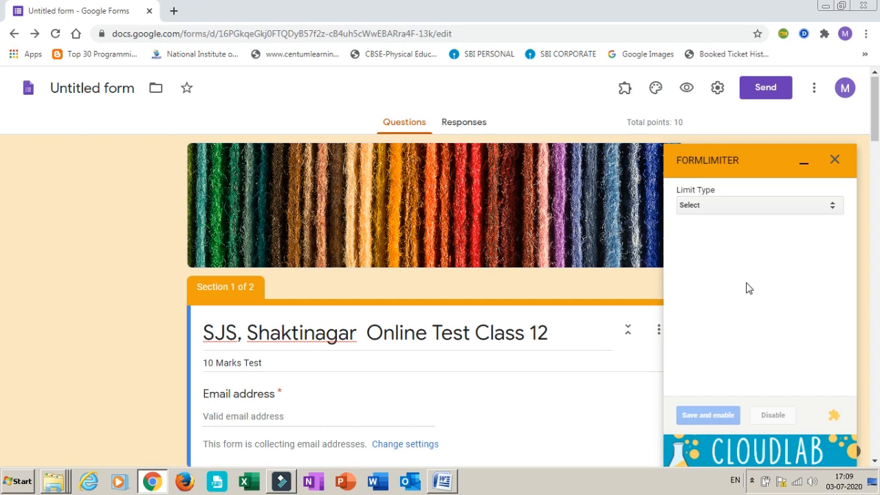
pyautogui.click(834, 207)
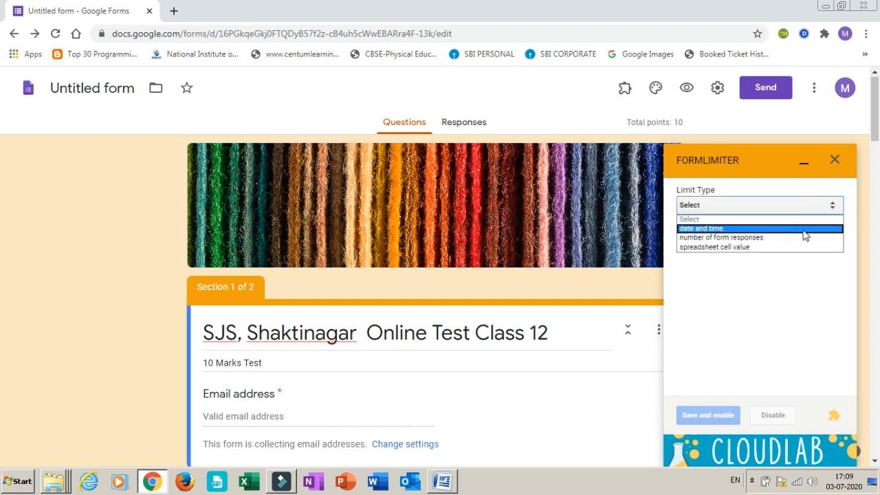
pyautogui.click(805, 229)
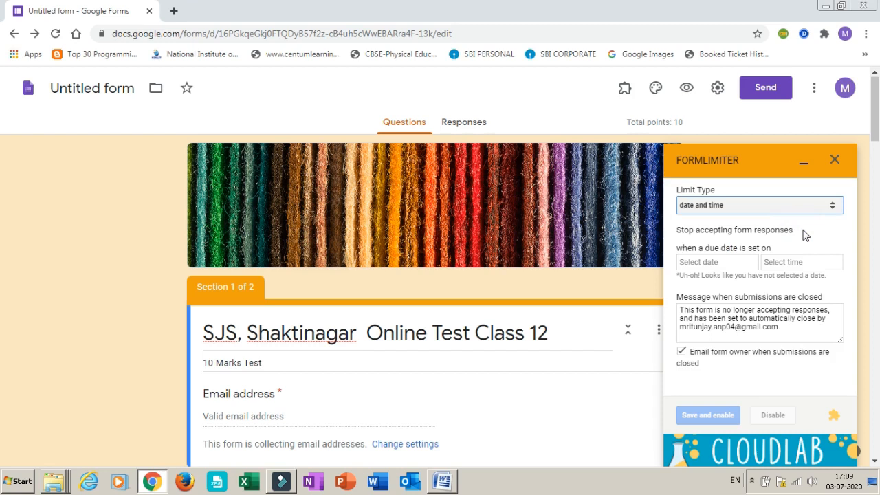
# Set the form to close on 07/04/2020 at 8:30 AM, save and enable the limit, and close formLimiter
pyautogui.click(720, 263)
pyautogui.click(834, 324)
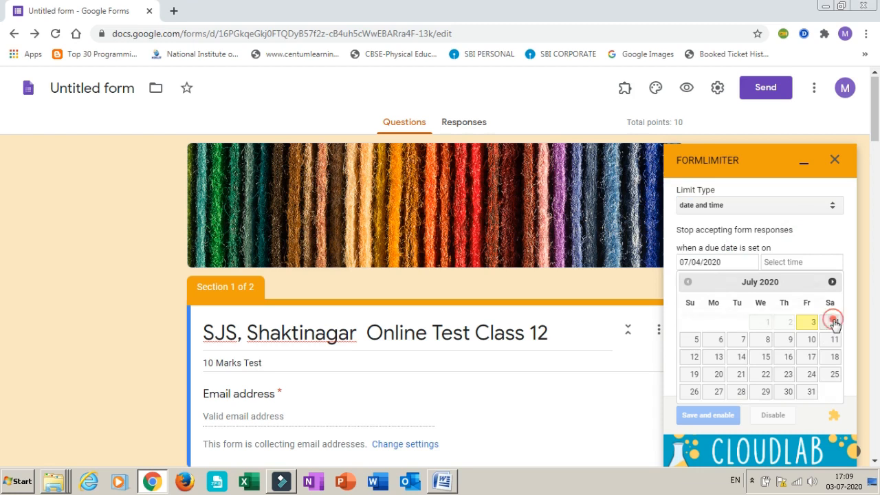
pyautogui.click(775, 267)
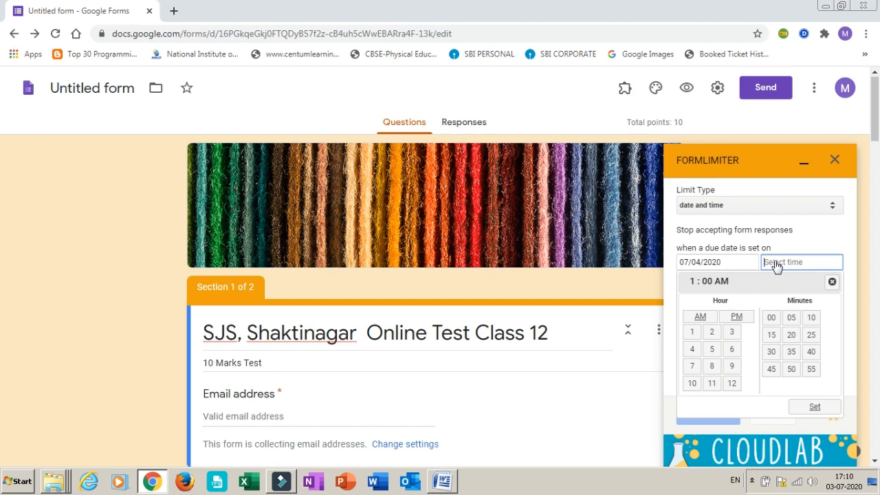
pyautogui.click(712, 365)
pyautogui.click(770, 352)
pyautogui.click(800, 406)
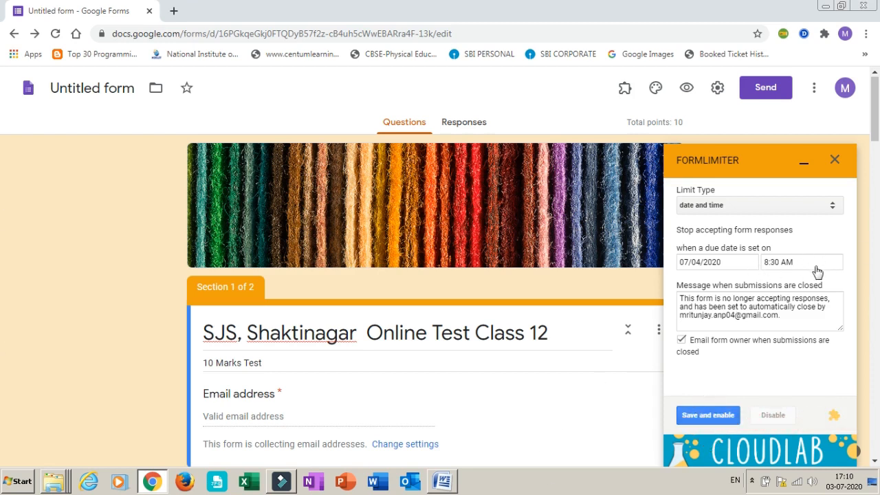
pyautogui.click(698, 417)
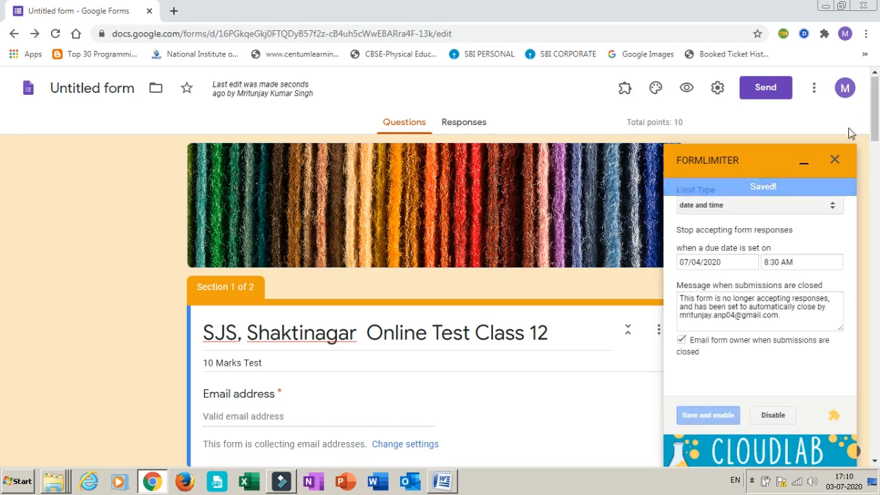
pyautogui.click(835, 159)
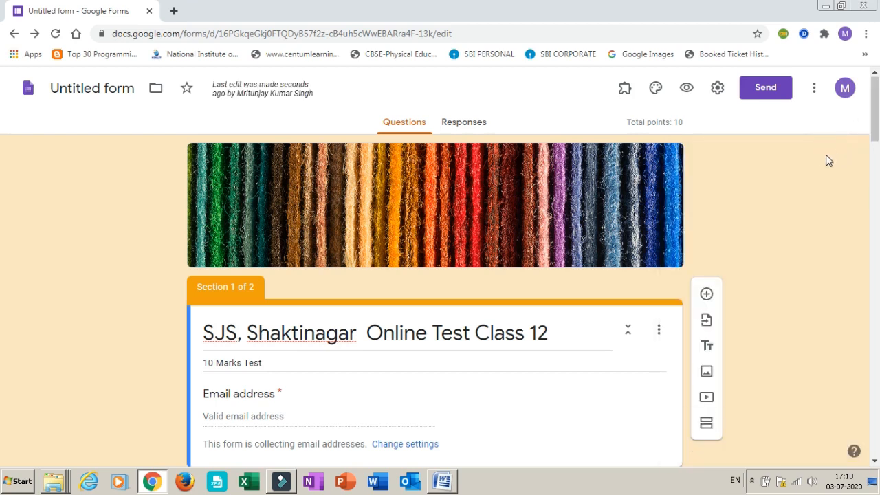
# In the responses view, switch response acceptance off and back on twice, and return to the questions
pyautogui.click(458, 122)
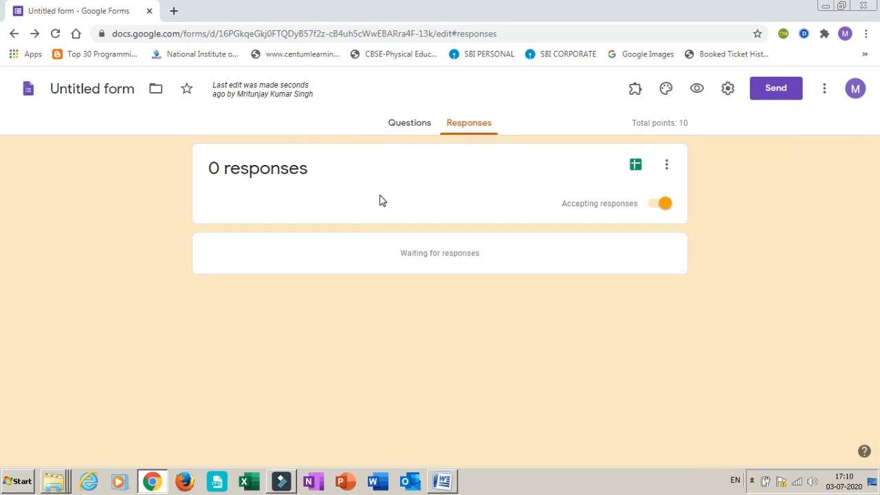
pyautogui.click(656, 206)
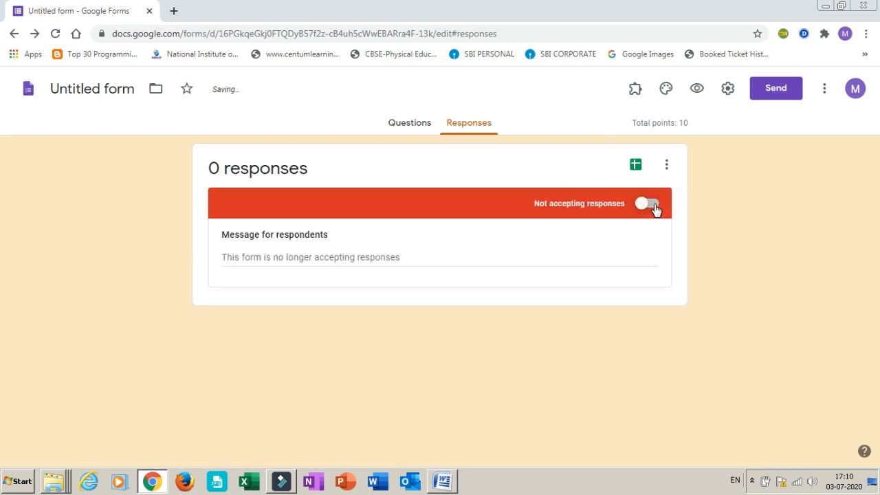
pyautogui.click(656, 206)
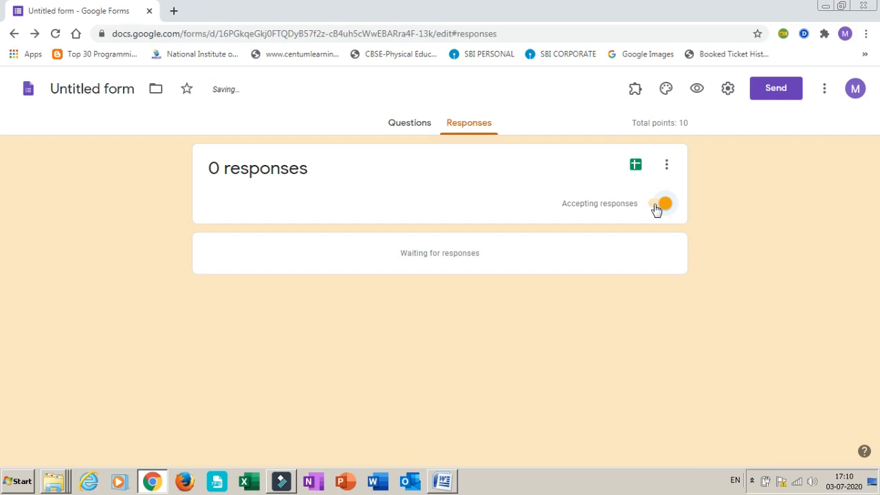
pyautogui.click(656, 206)
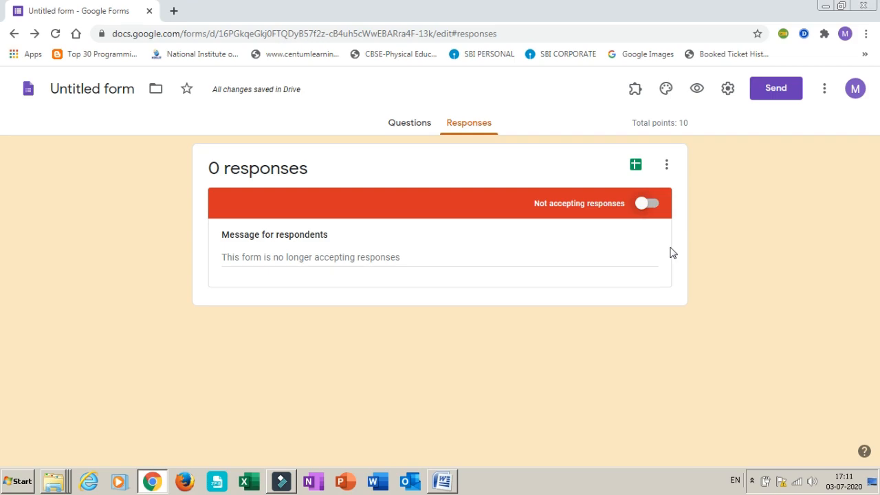
pyautogui.click(646, 204)
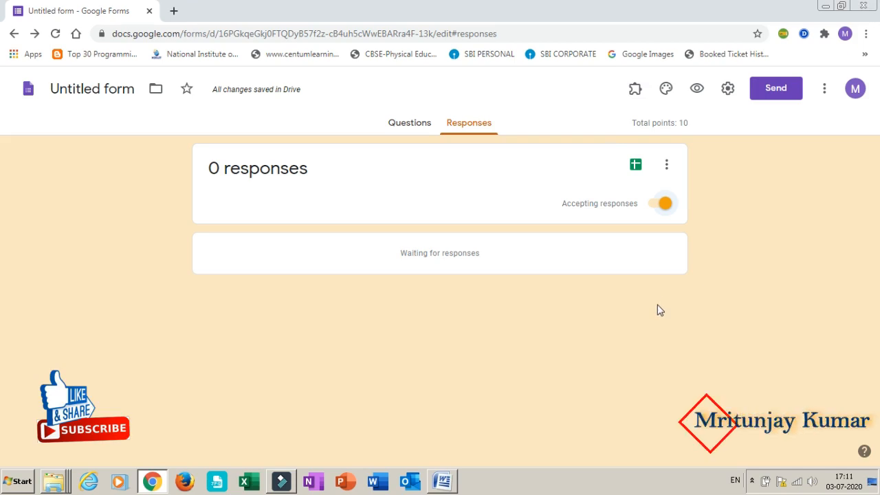
pyautogui.click(404, 127)
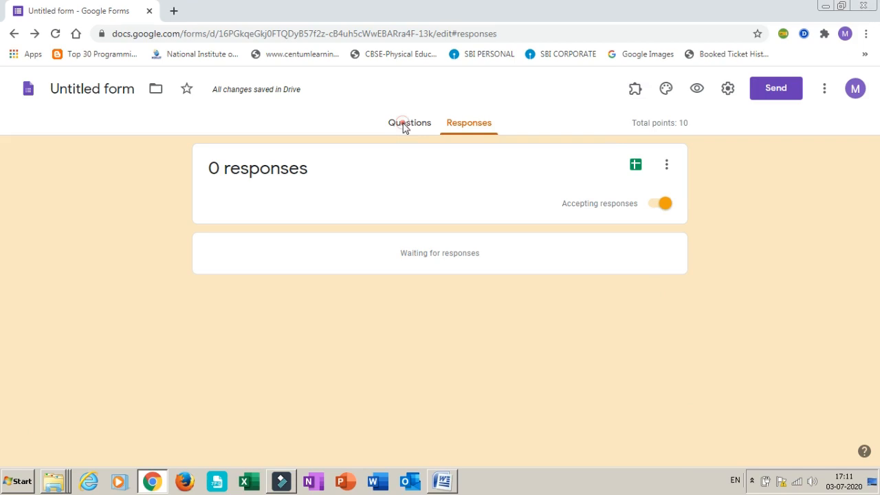